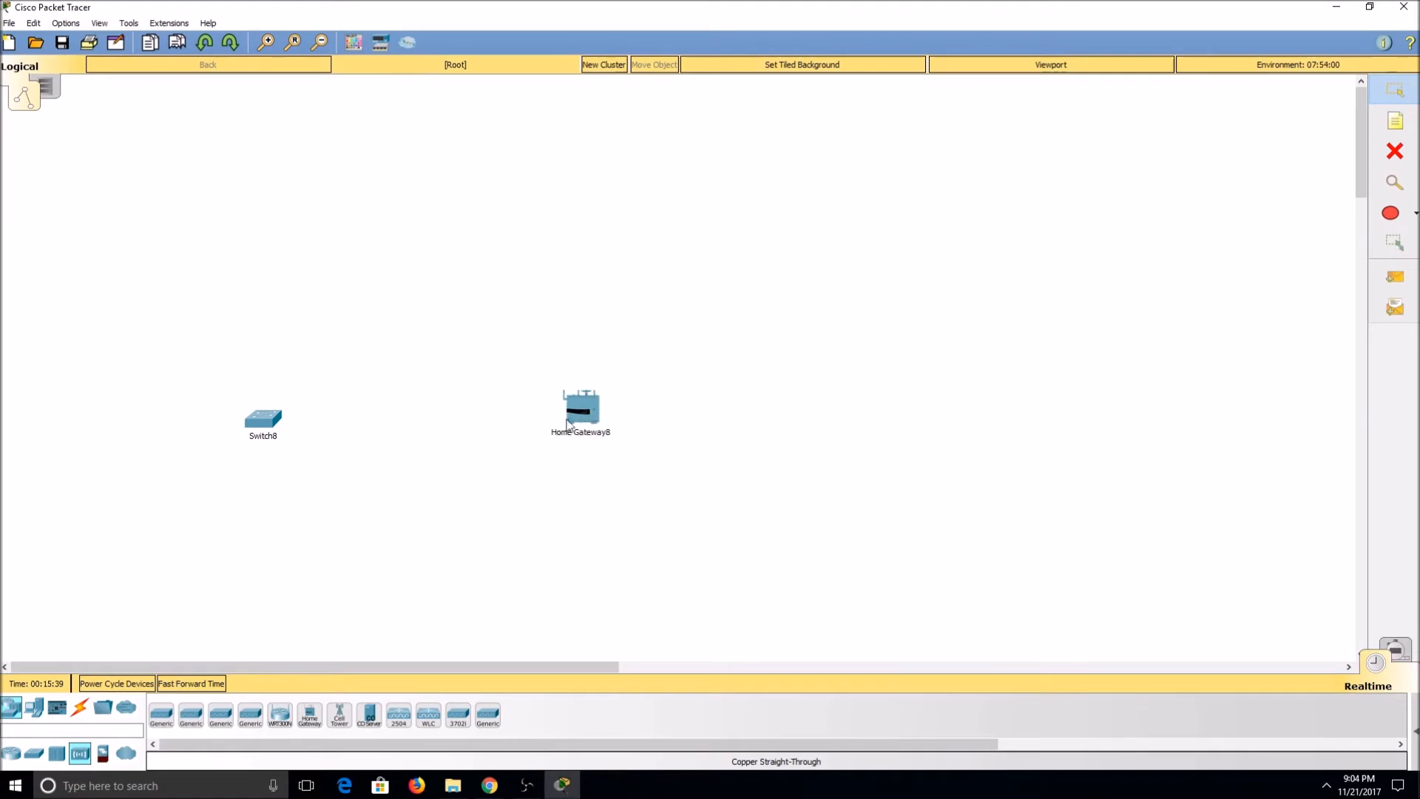
Step: Place a generic server beside the switch and connect the two with a copper straight-through cable
click(34, 708)
drag(221, 715, 119, 428)
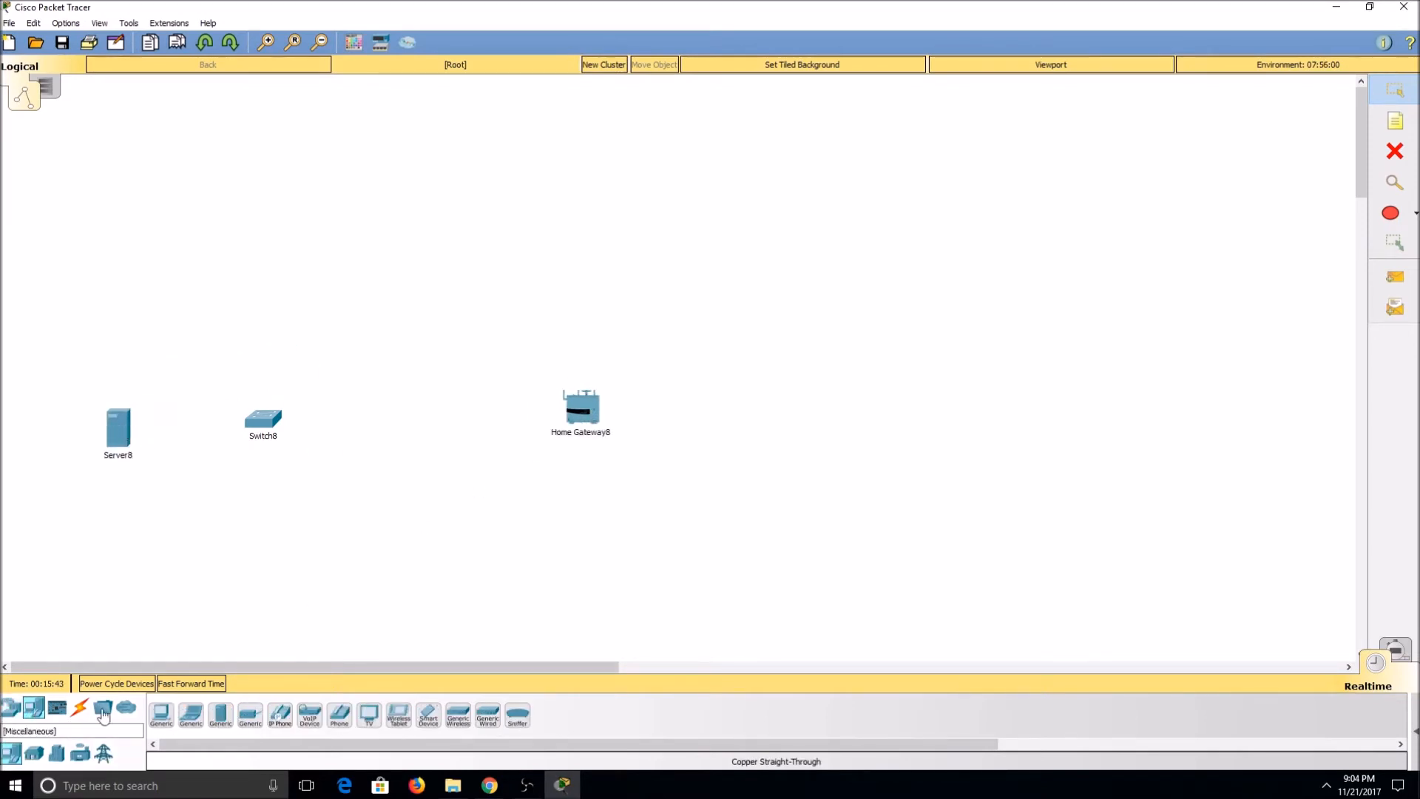
click(80, 708)
click(220, 715)
click(118, 427)
click(157, 444)
click(264, 421)
click(351, 30)
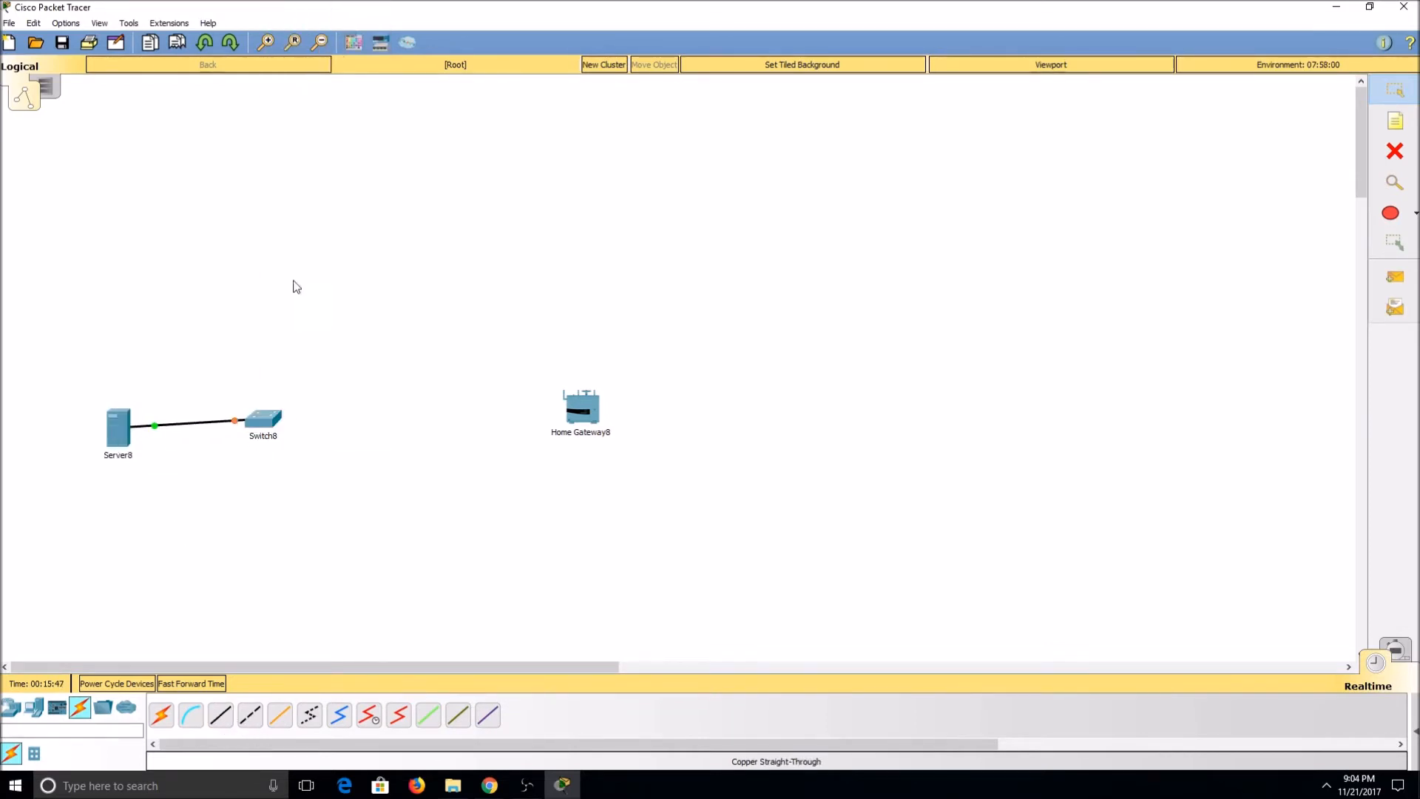
Step: Connect the switch's FastEthernet0/2 port to the Home Gateway's Internet port with a copper straight-through cable
click(274, 430)
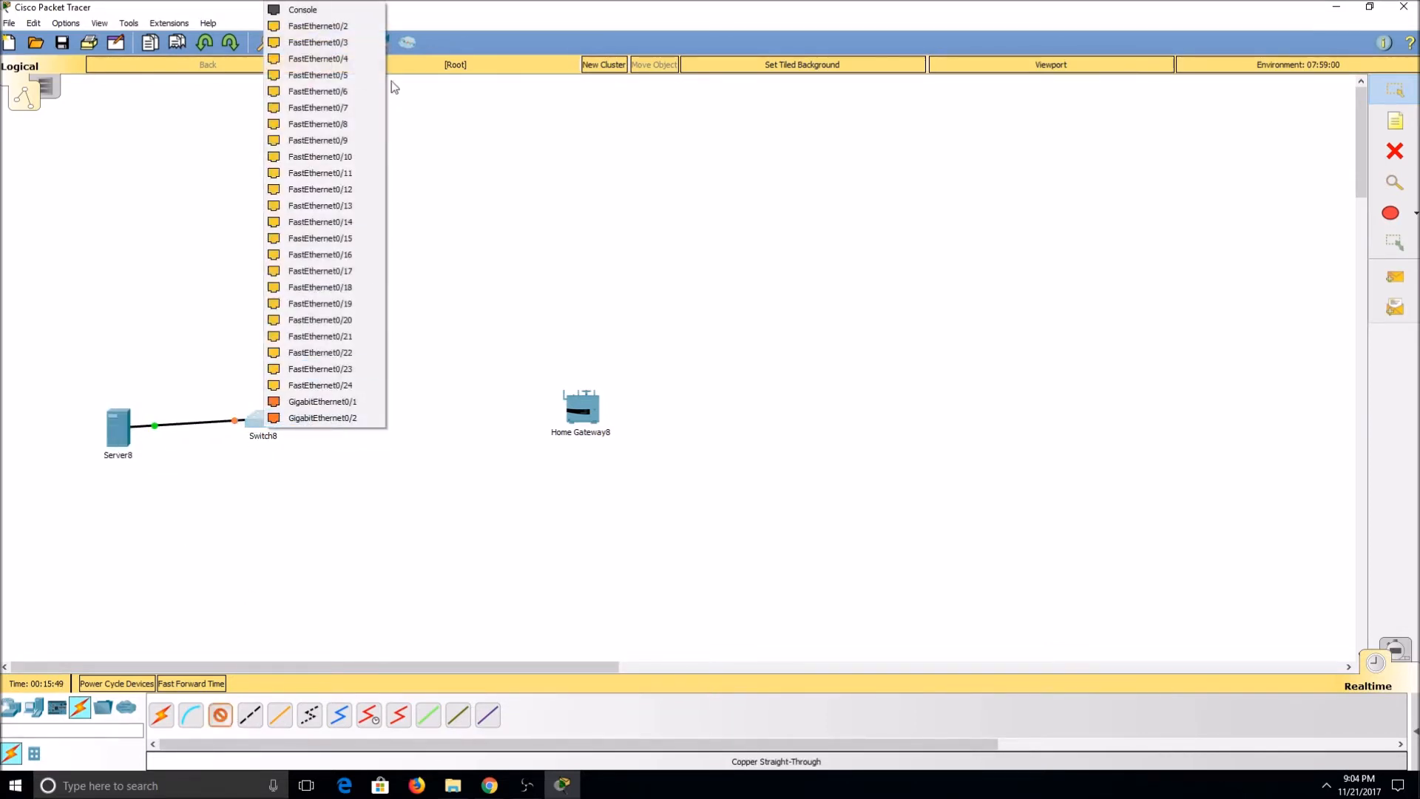
click(361, 25)
click(582, 419)
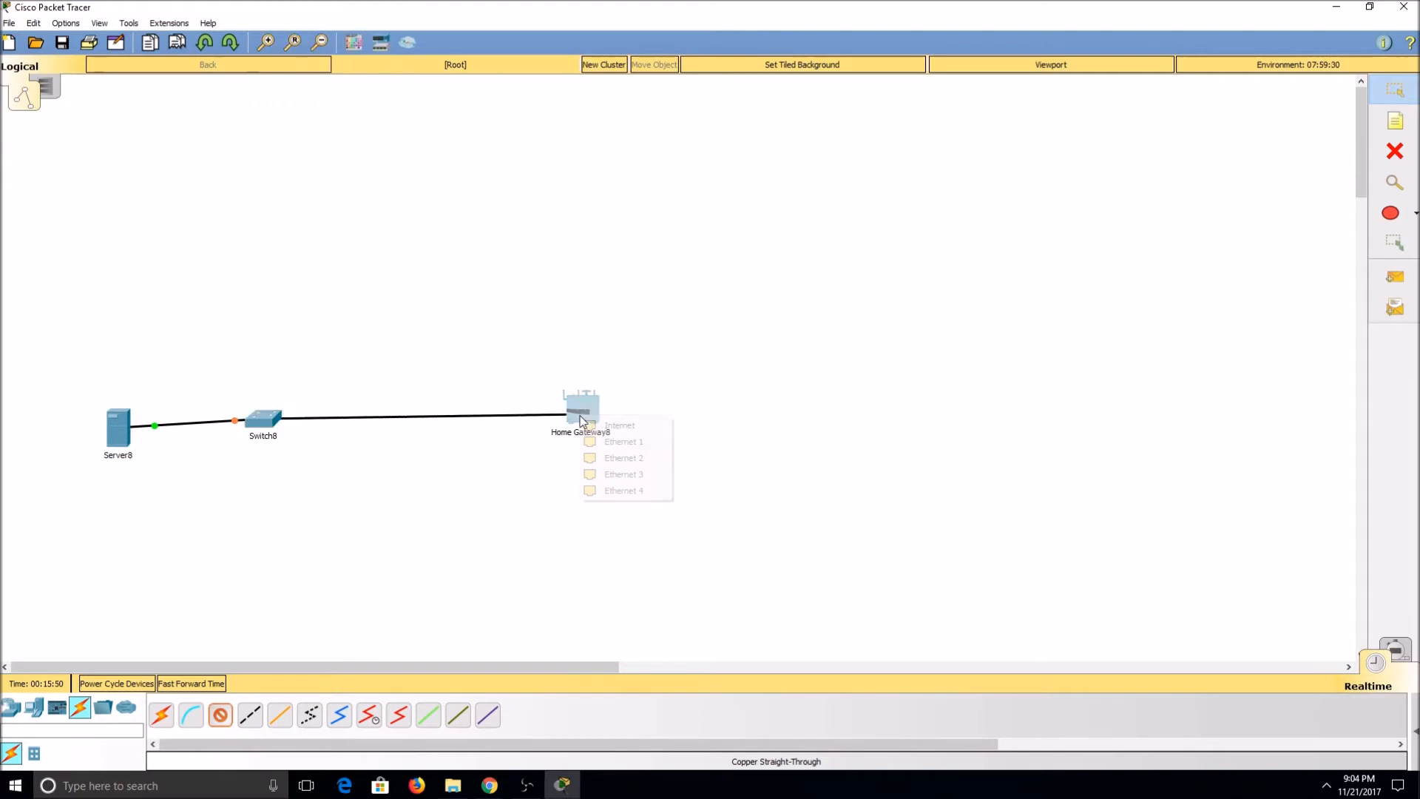
click(618, 425)
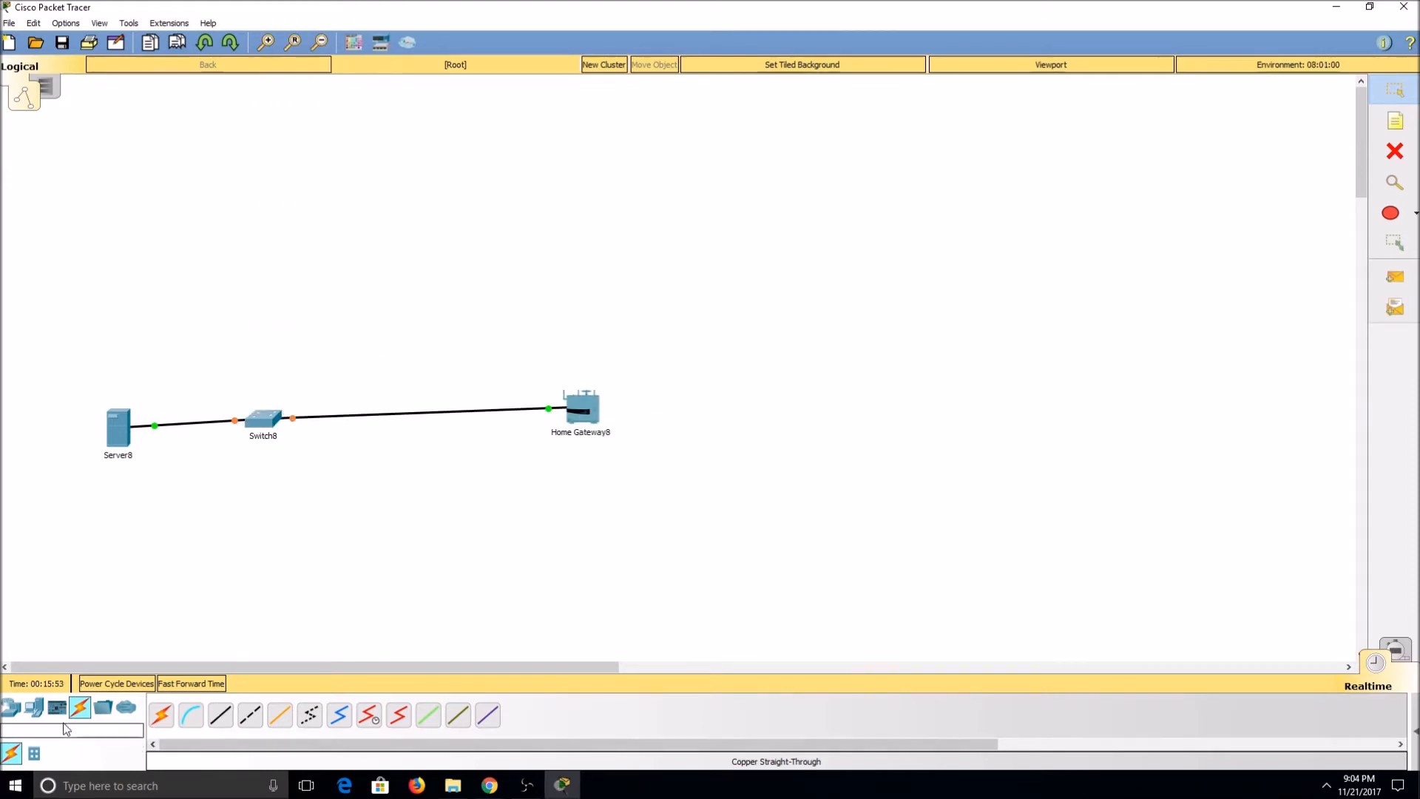
Step: Turn on the IoT Registration Server service on the server
click(119, 435)
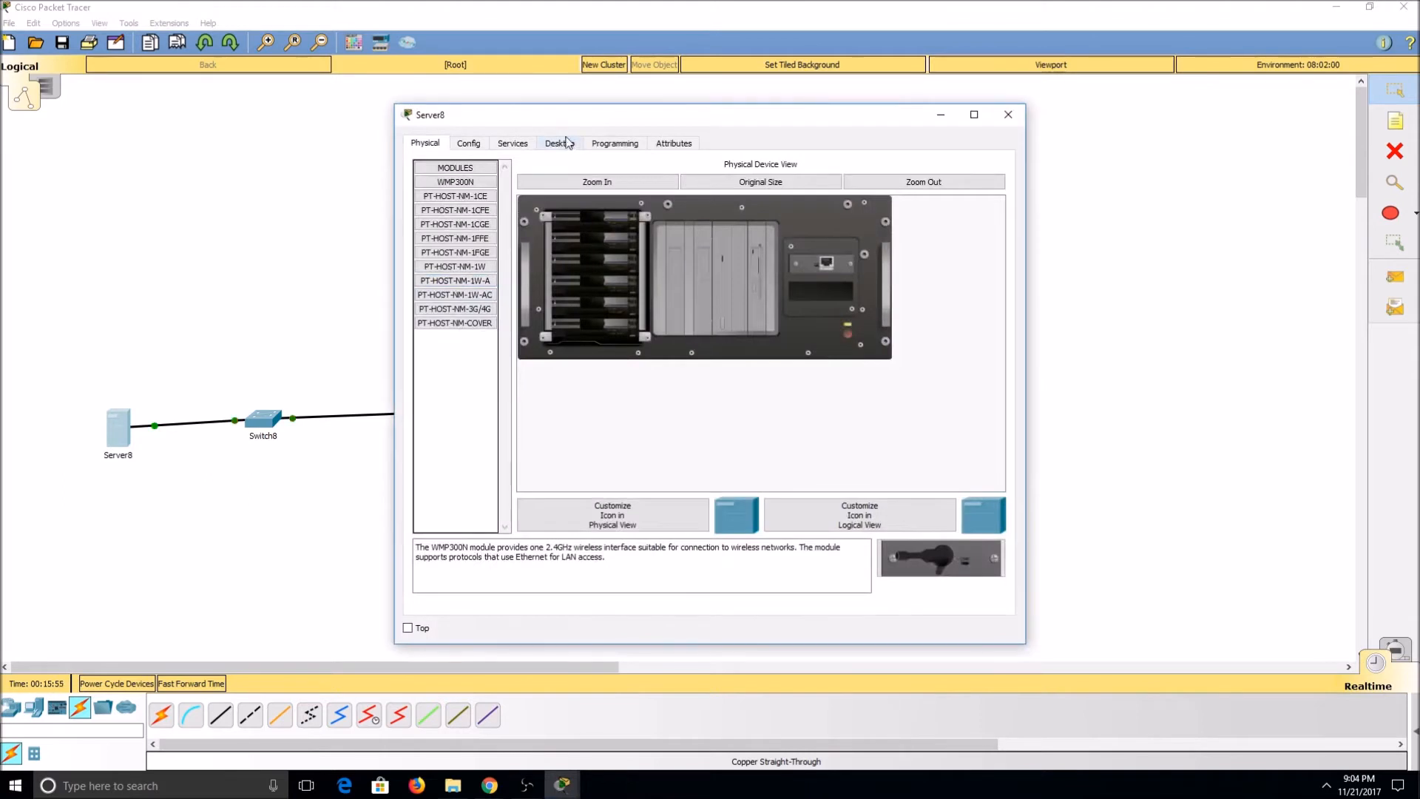
click(514, 144)
click(454, 324)
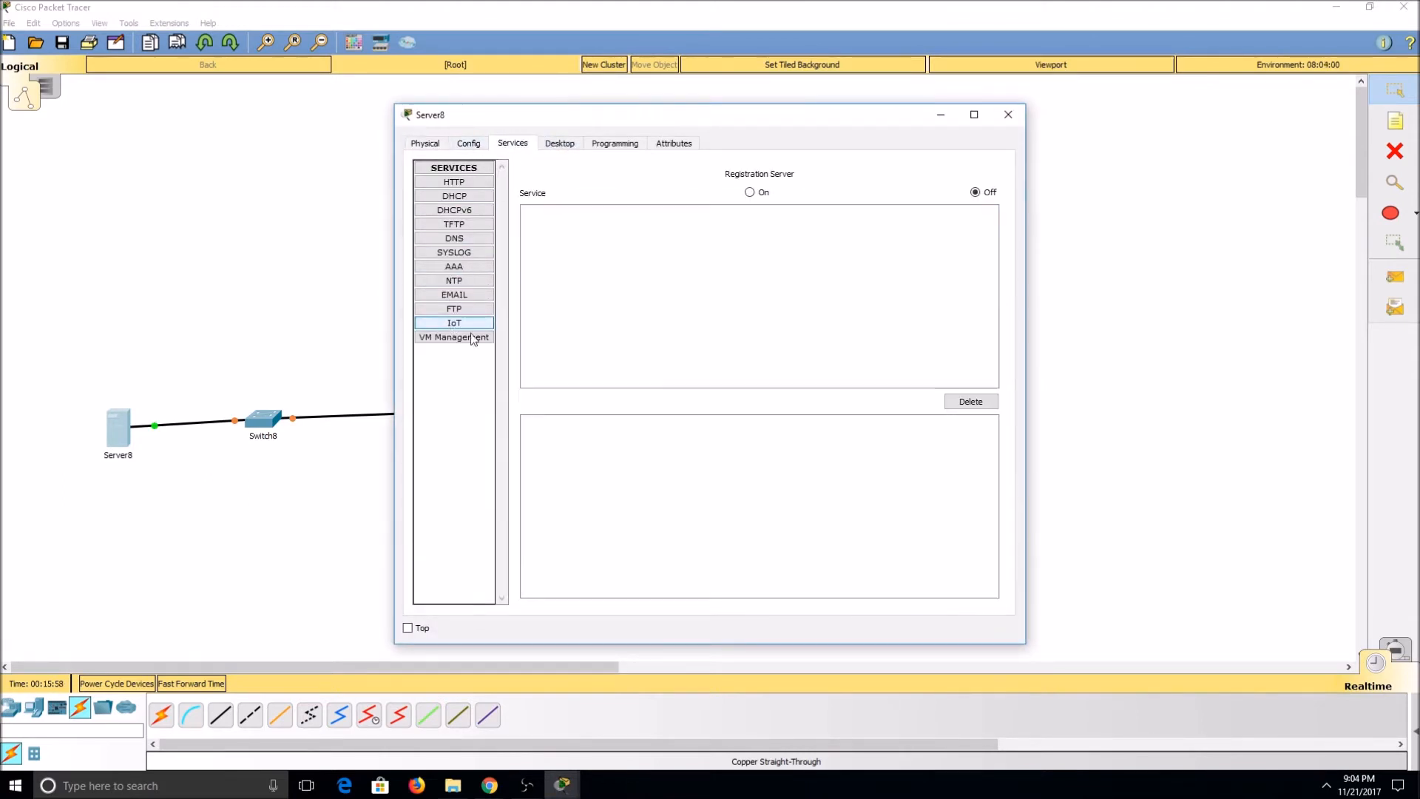
click(751, 193)
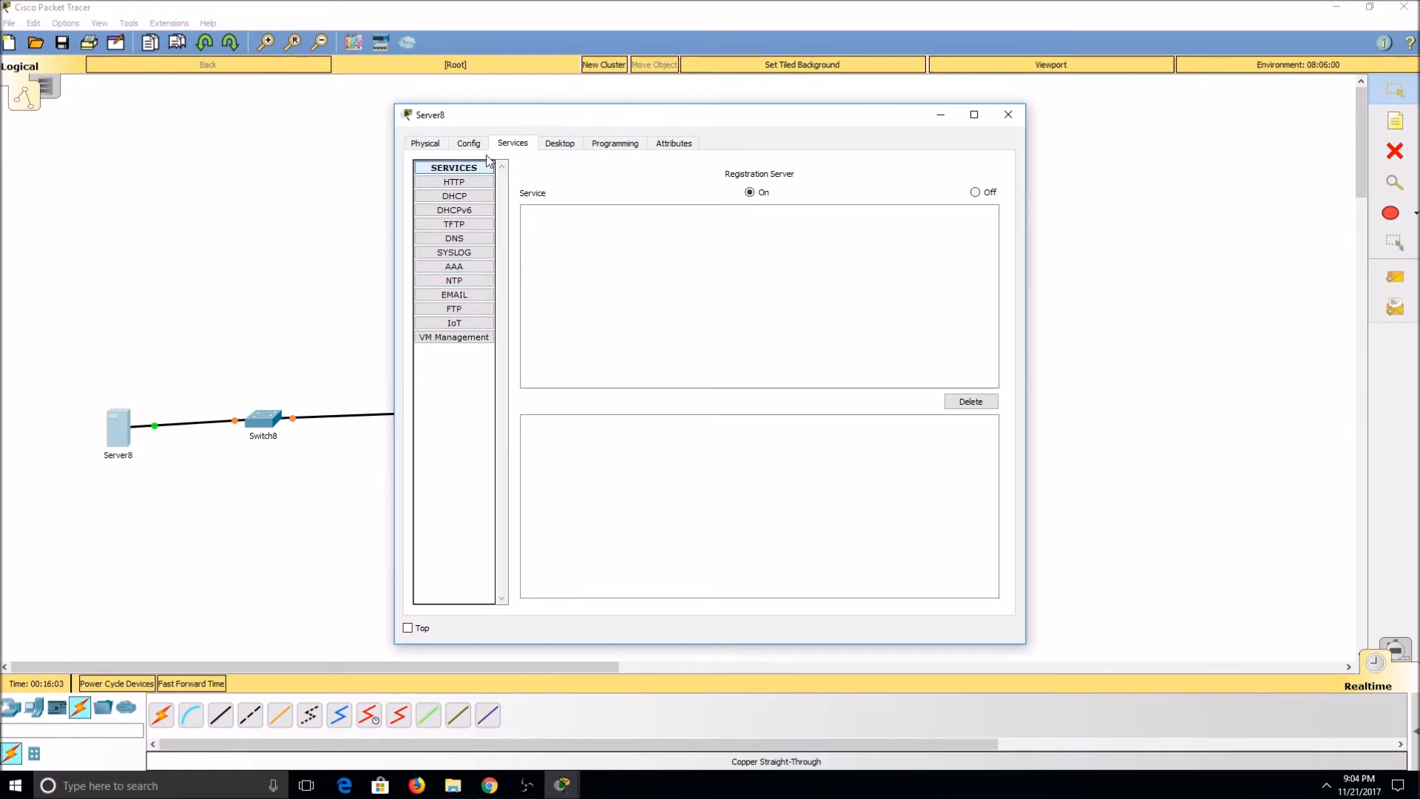
Step: Give the server's FastEthernet0 interface the static IP address 10.10.10.1
click(468, 143)
click(473, 224)
click(844, 284)
text(10.10.10.1)
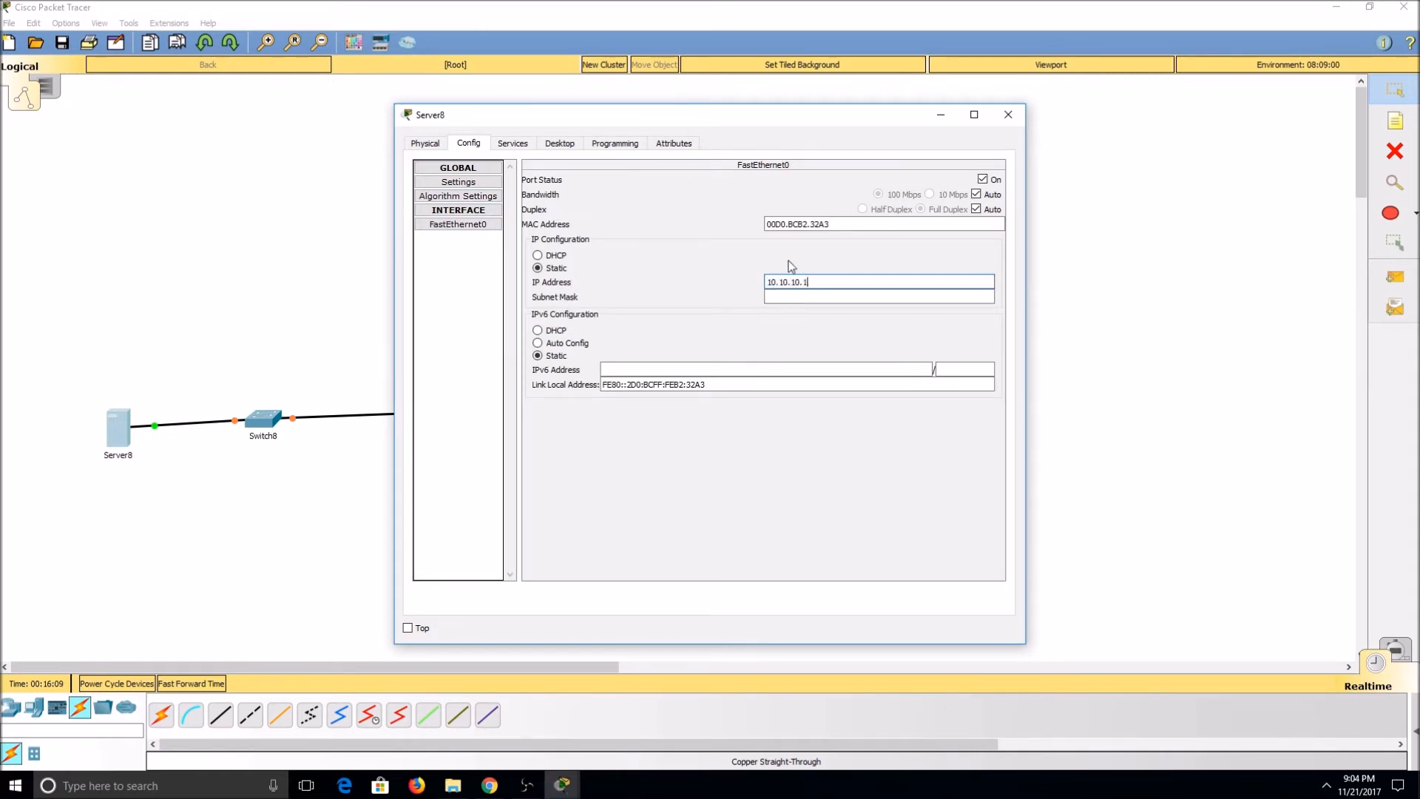
drag(836, 121, 1188, 97)
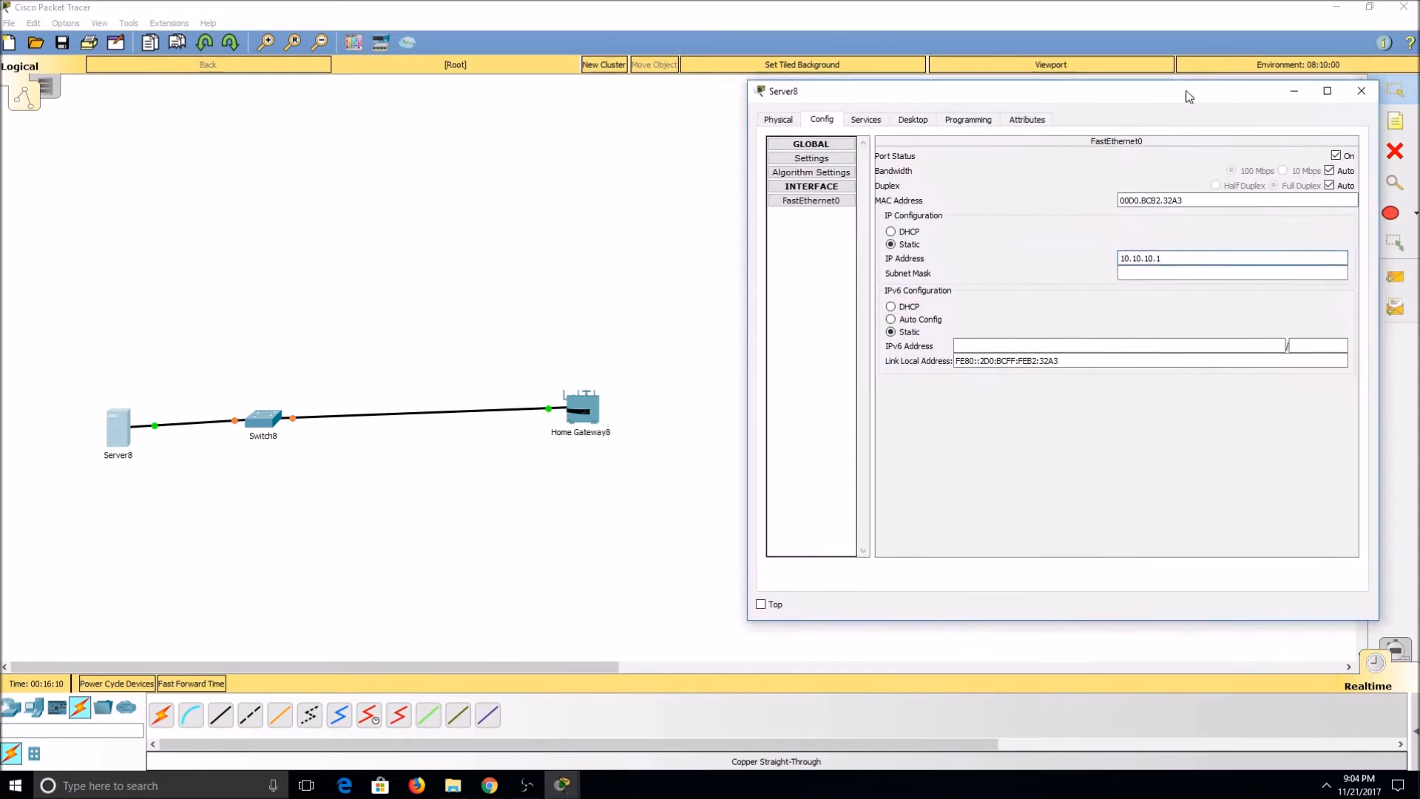
Step: Set the Home Gateway's Internet interface to static addressing with an IP address beginning with 10.10.10
click(603, 412)
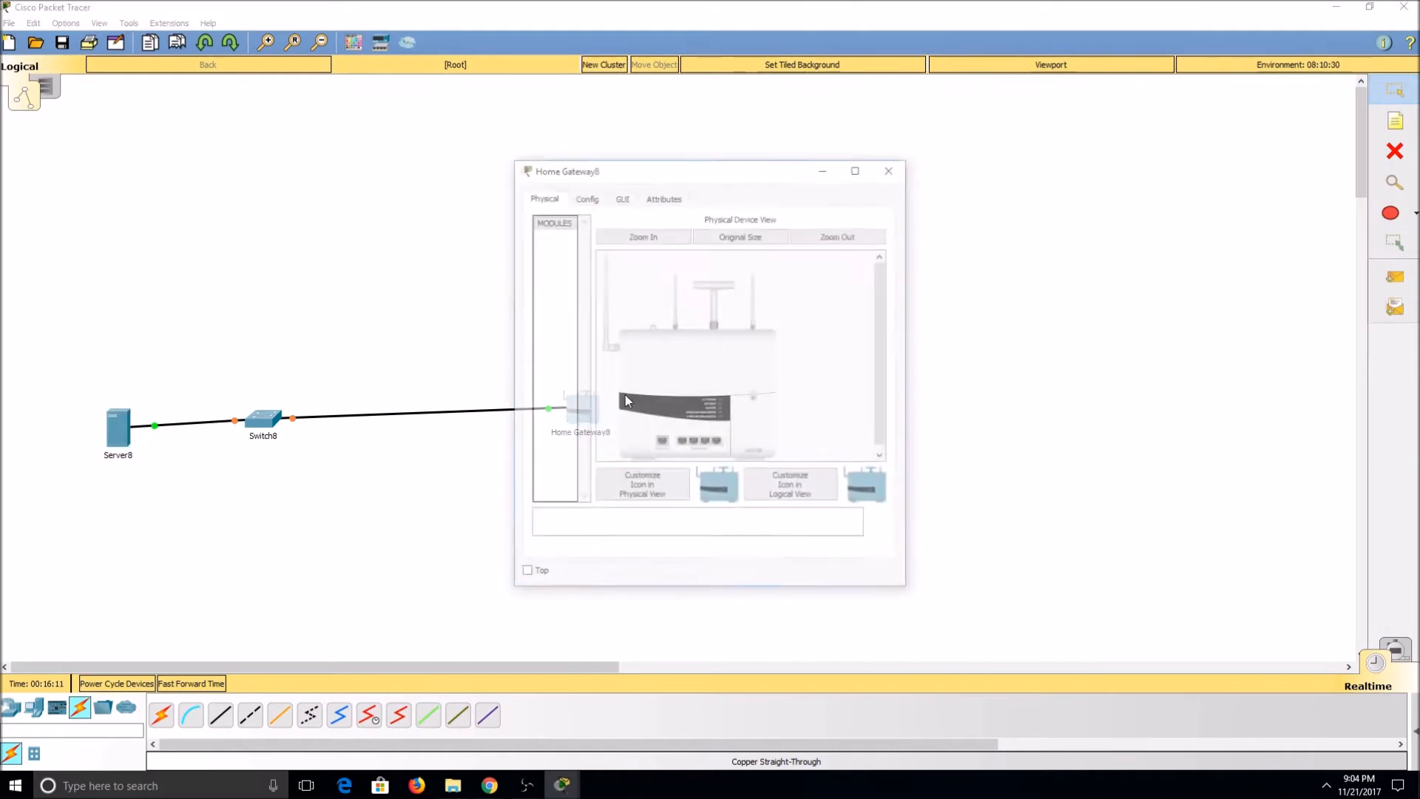
click(594, 198)
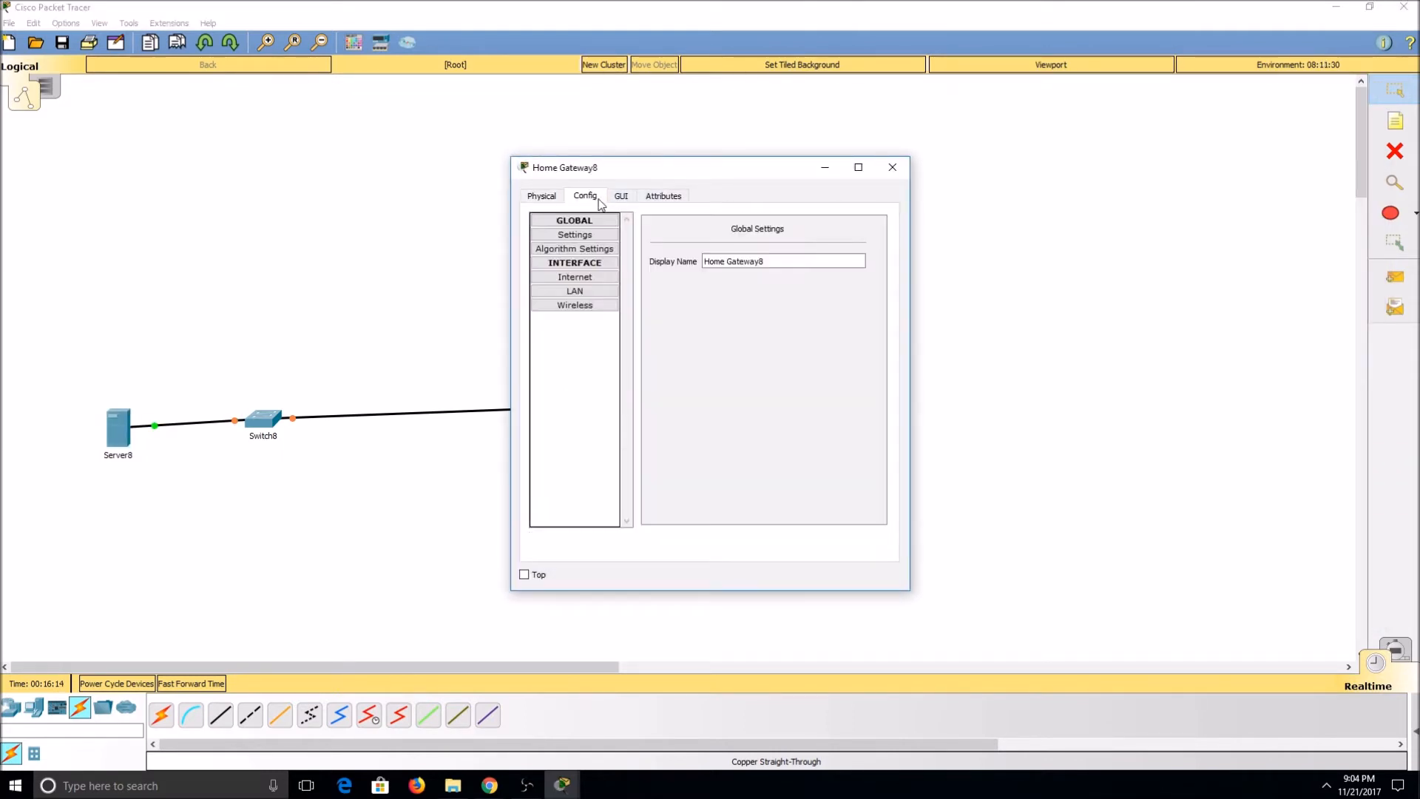
click(584, 278)
click(655, 261)
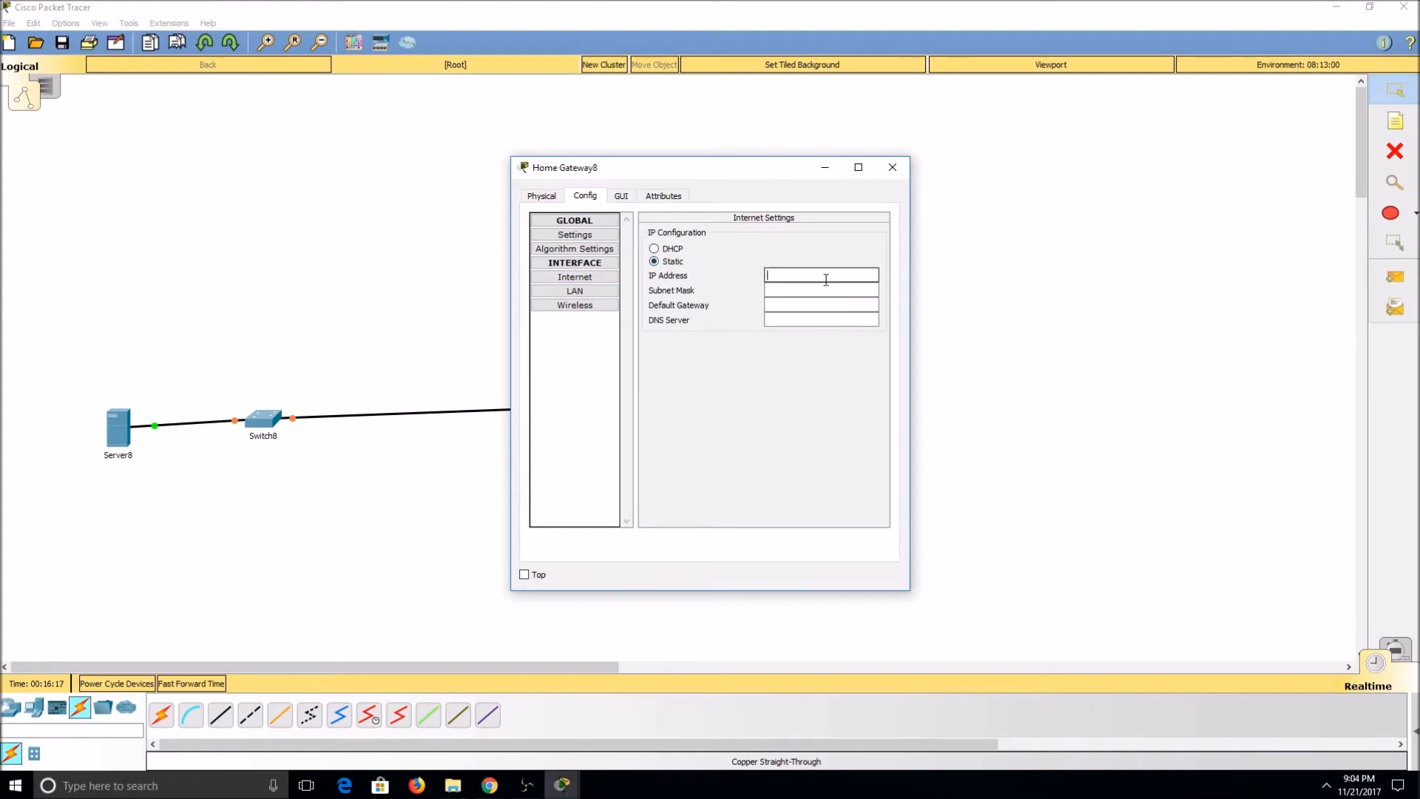
text(10.10.10.2)
click(893, 169)
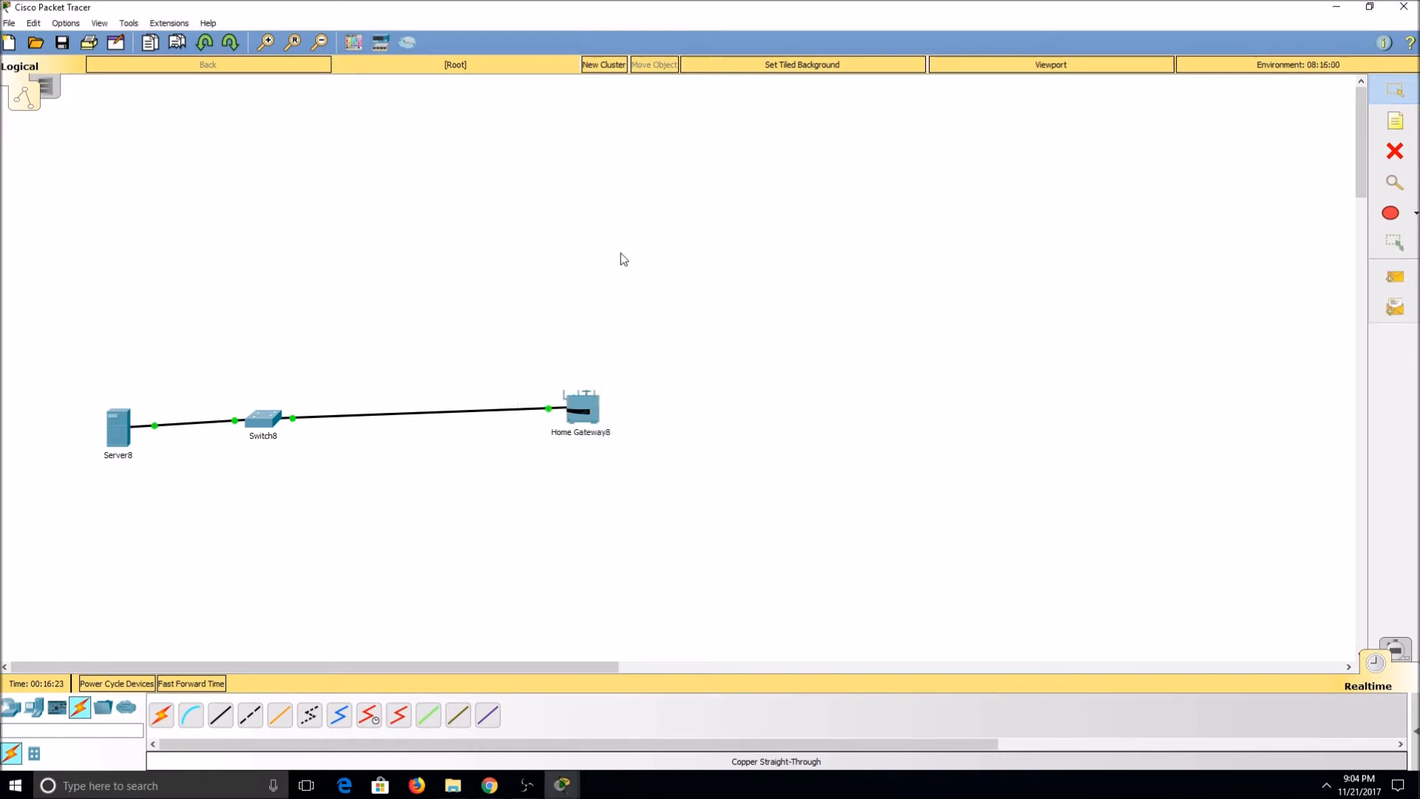
Step: Load the registration server's login page at 10.10.10.1 in the server's web browser
drag(125, 442, 122, 433)
click(914, 121)
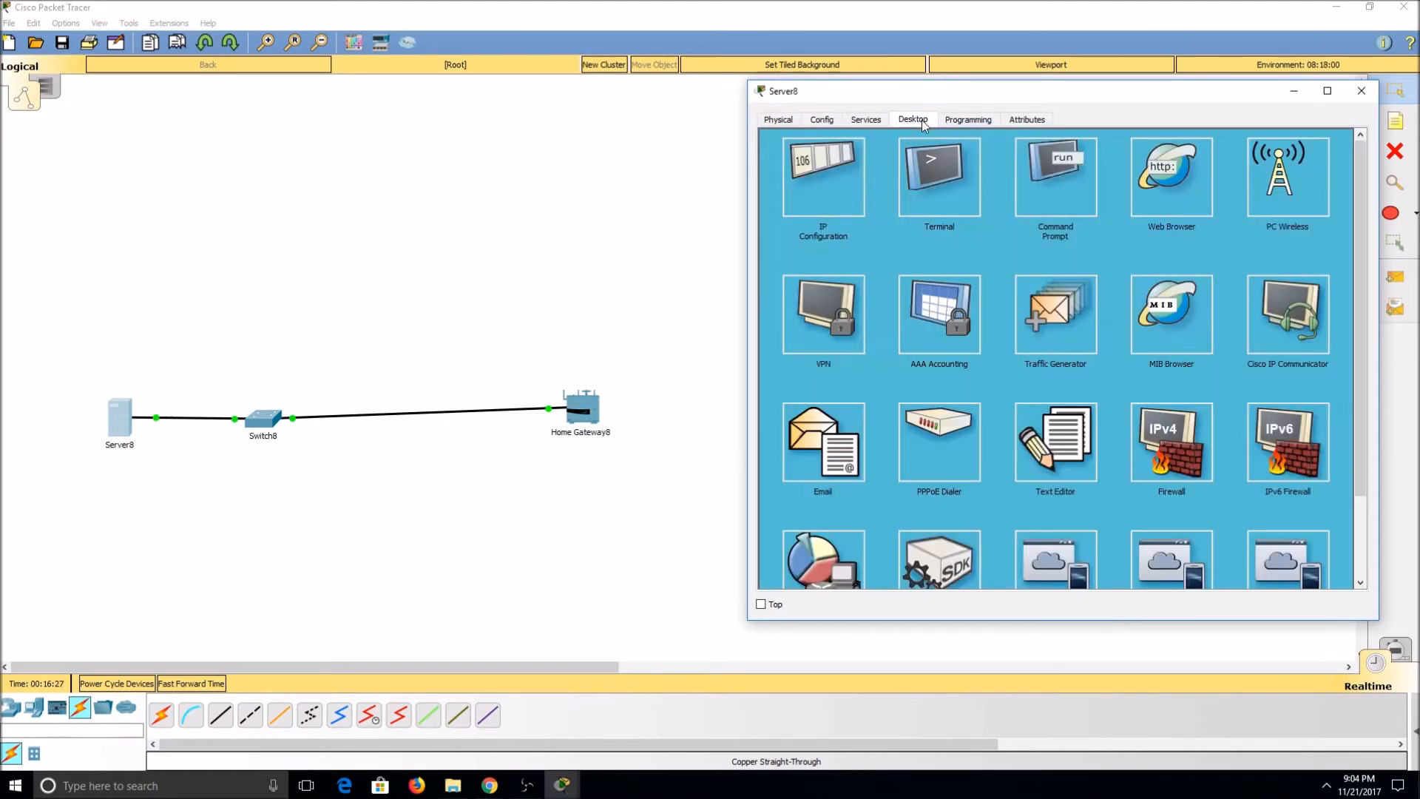
click(1206, 217)
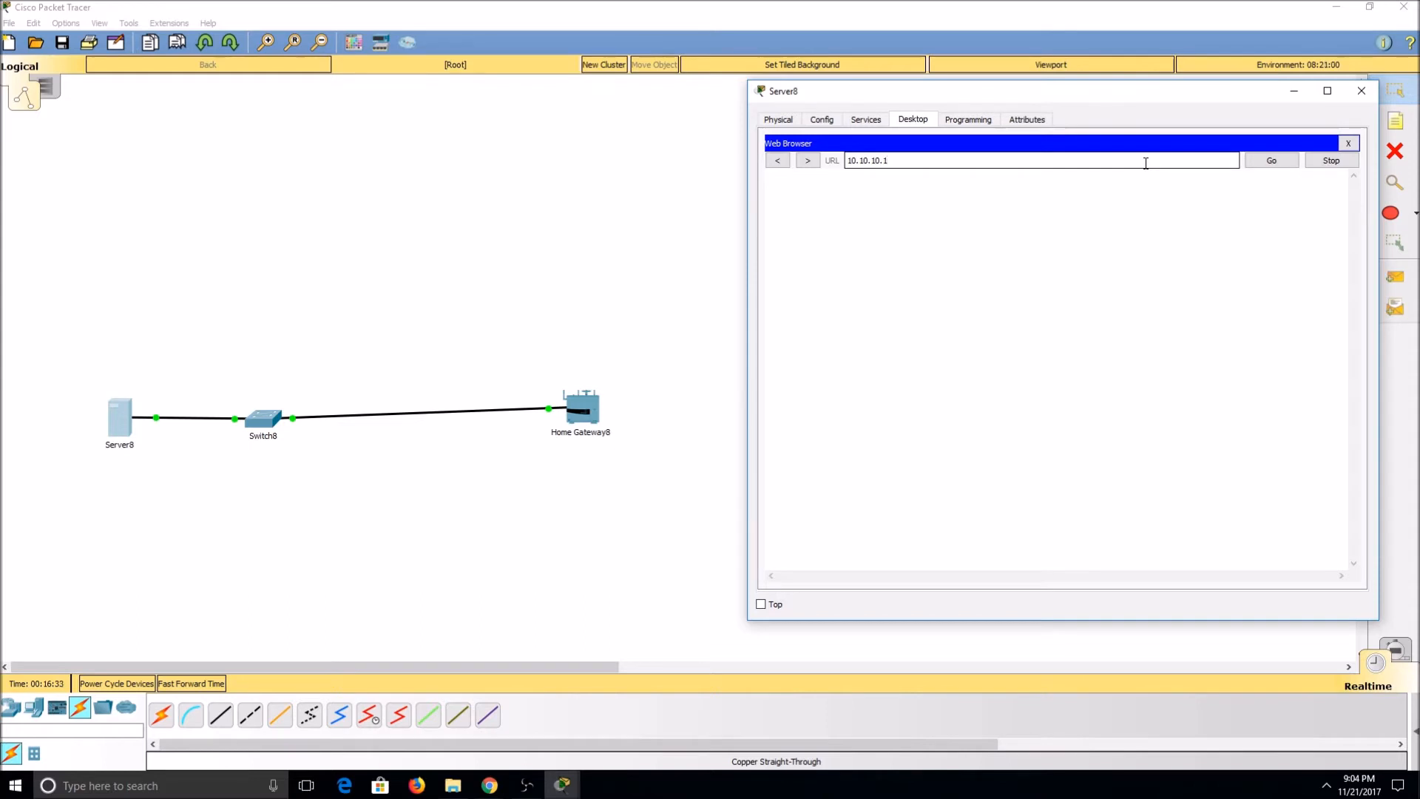
key(Return)
click(1087, 216)
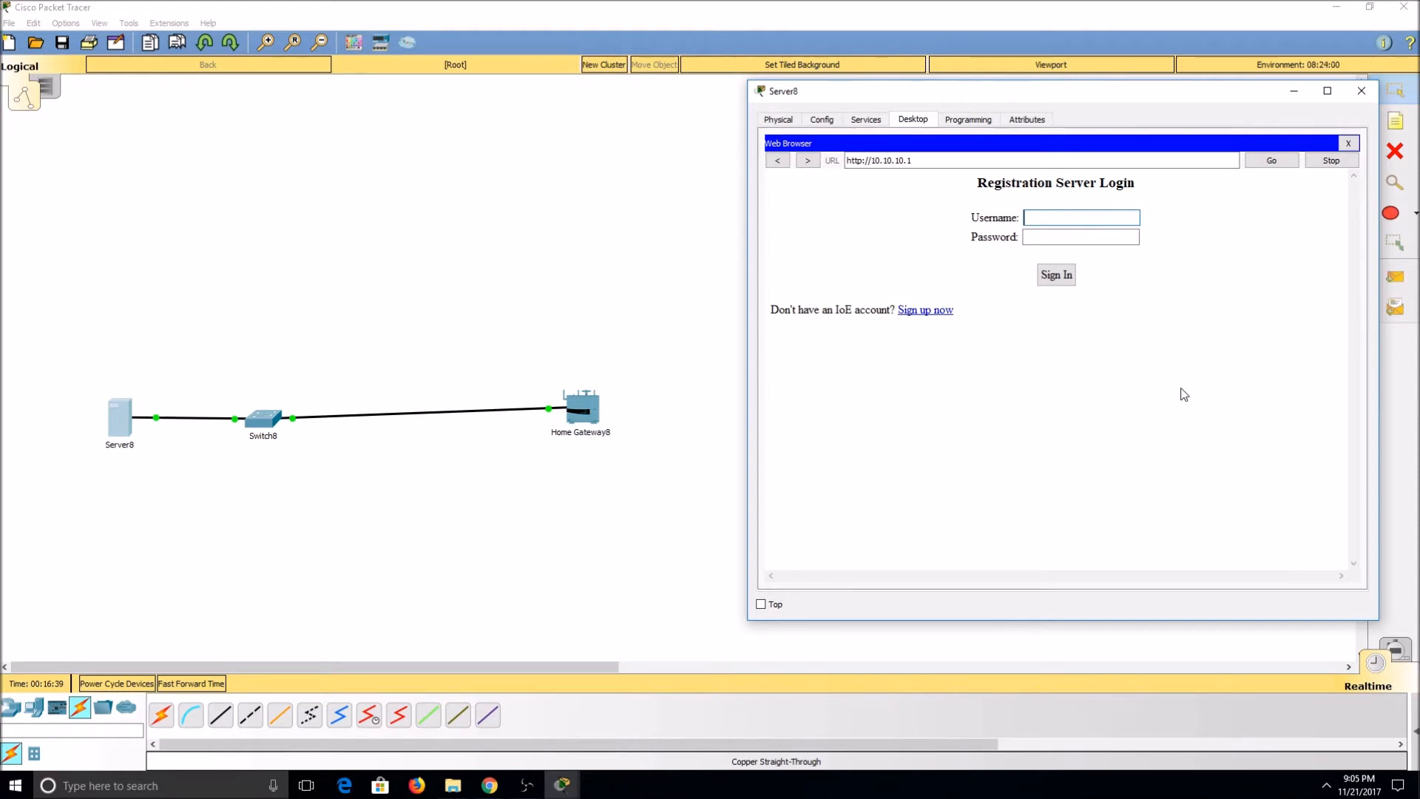
Step: Sign up for a registration server account with the username admin and an account password
click(933, 311)
click(1129, 218)
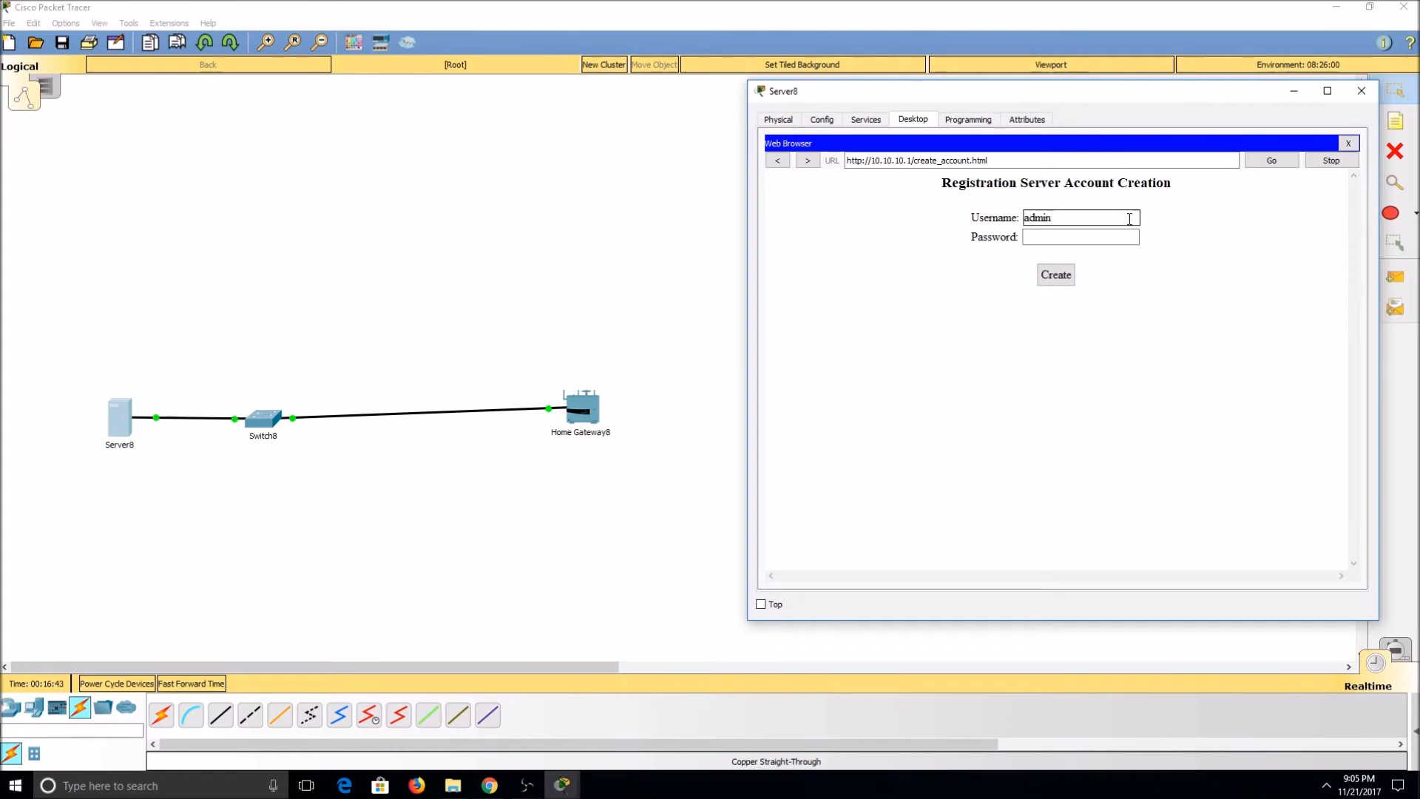
key(Tab)
click(1070, 275)
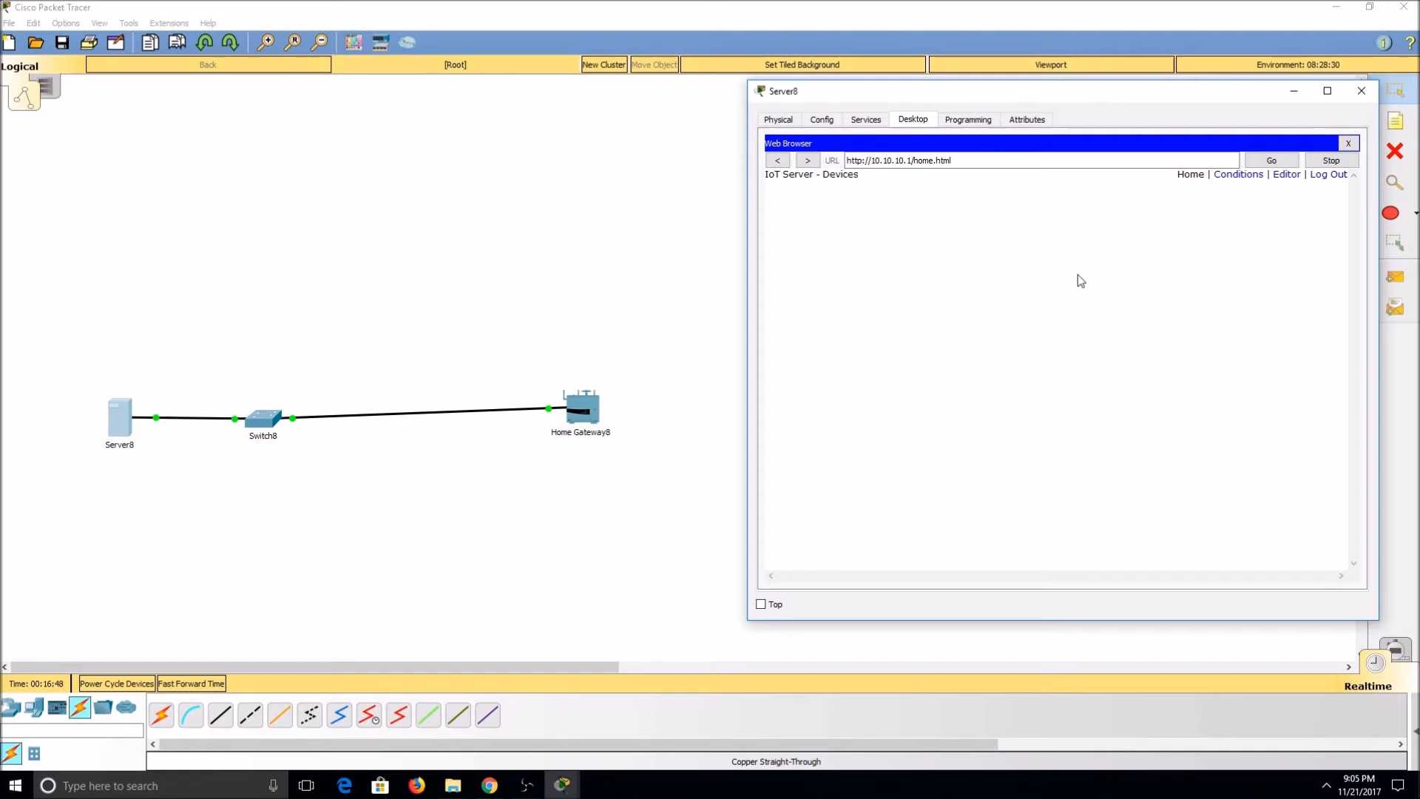
Step: Look through the IoT server's Conditions, Editor and Home pages, log out, and close the server window
click(1238, 176)
click(1286, 175)
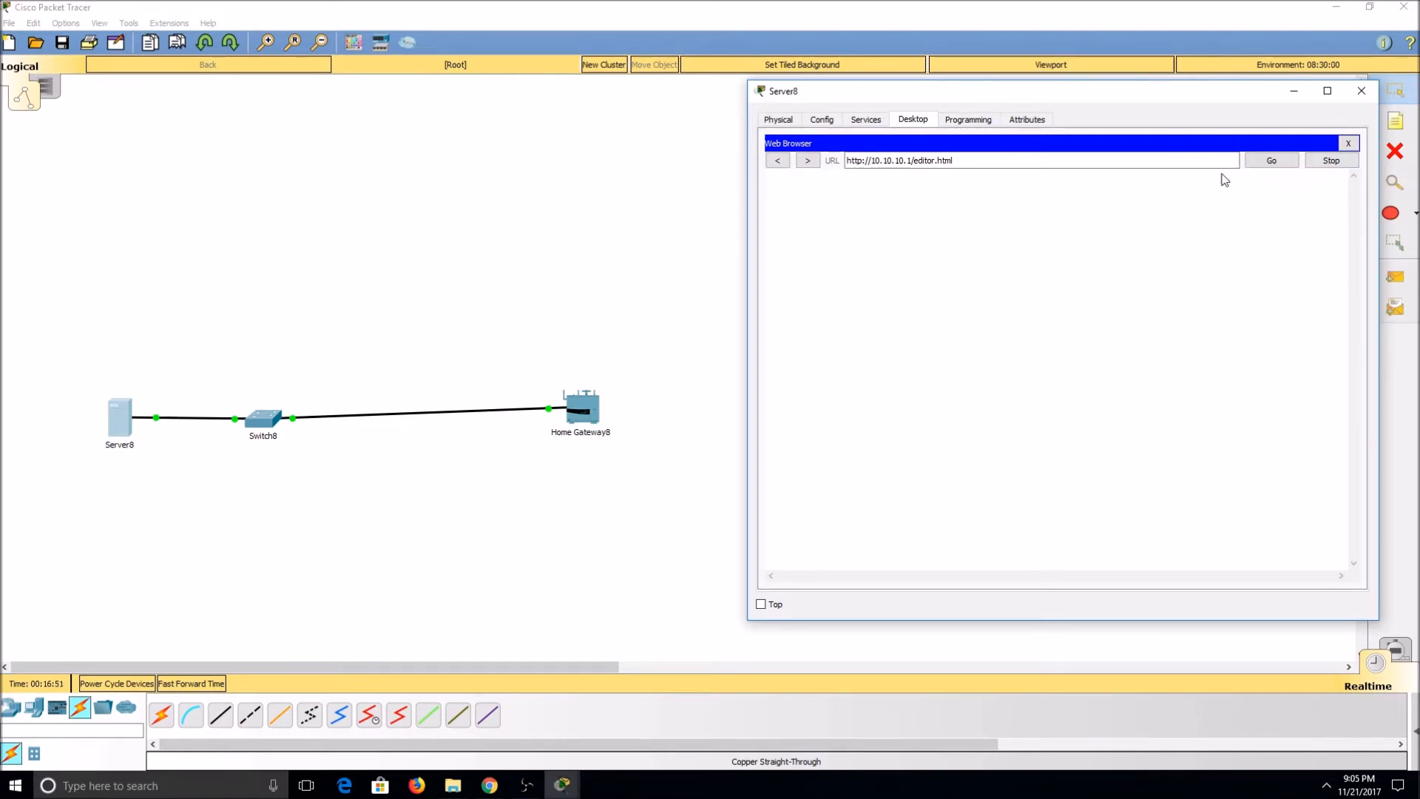
click(1190, 176)
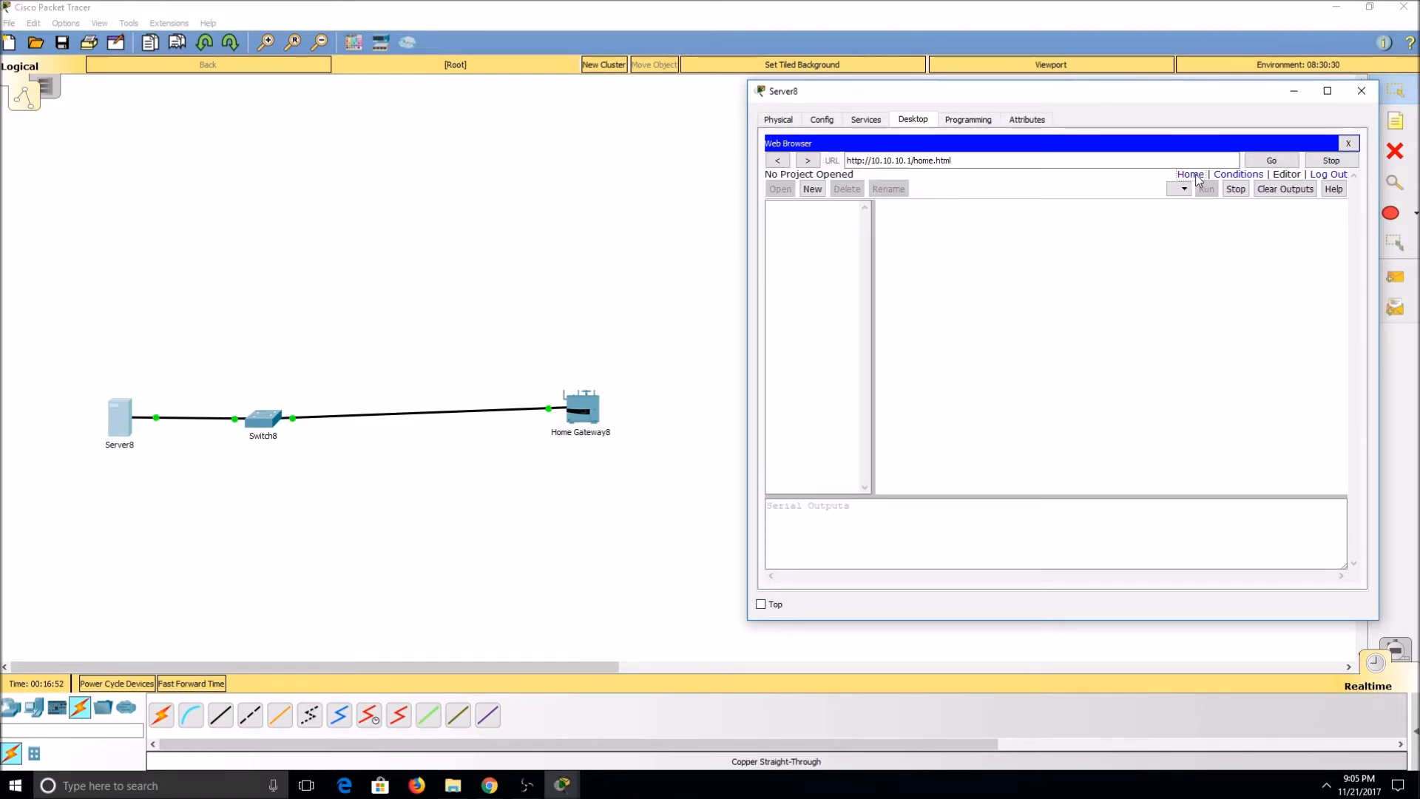
click(1335, 177)
click(1359, 90)
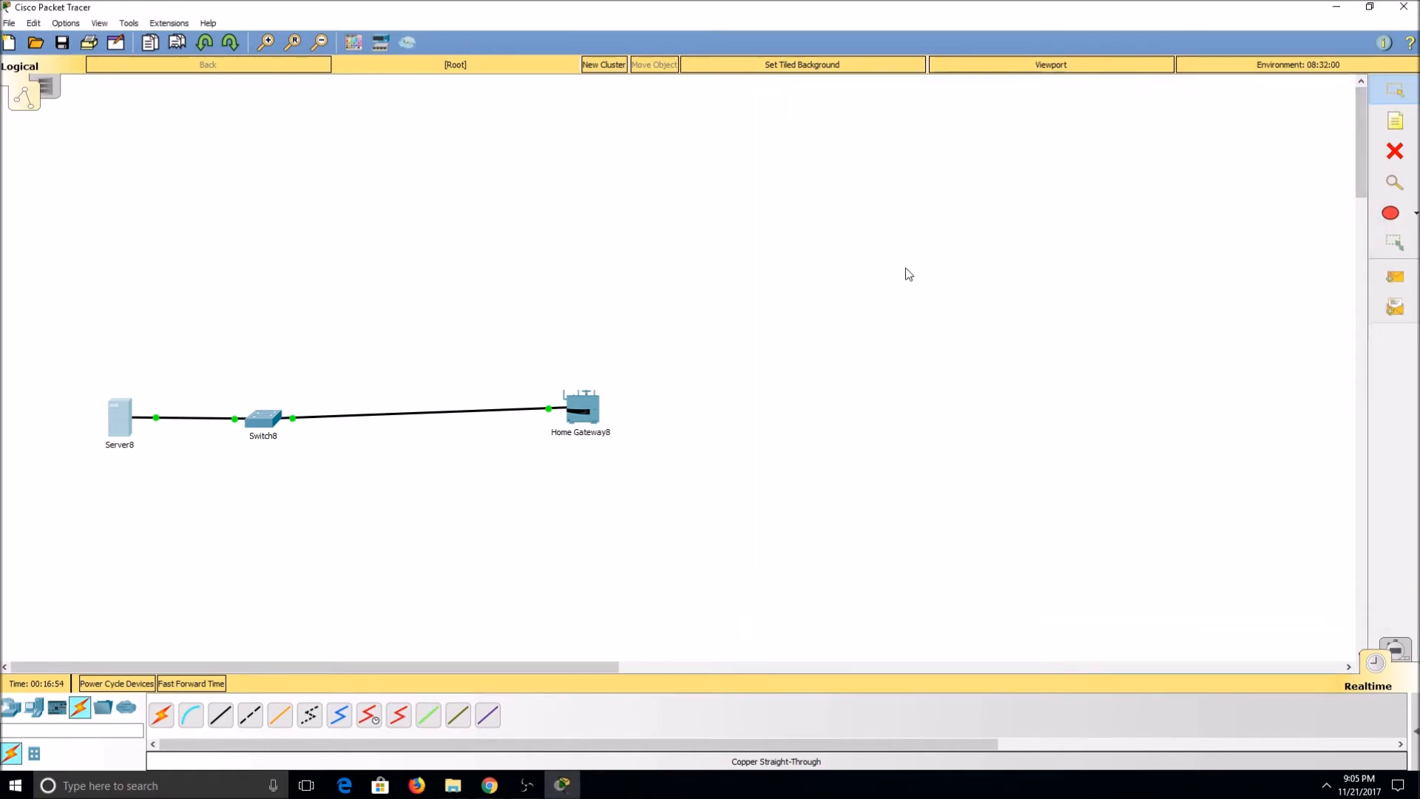
Step: Place a smart device (smartphone) in the workspace below the switch
click(38, 708)
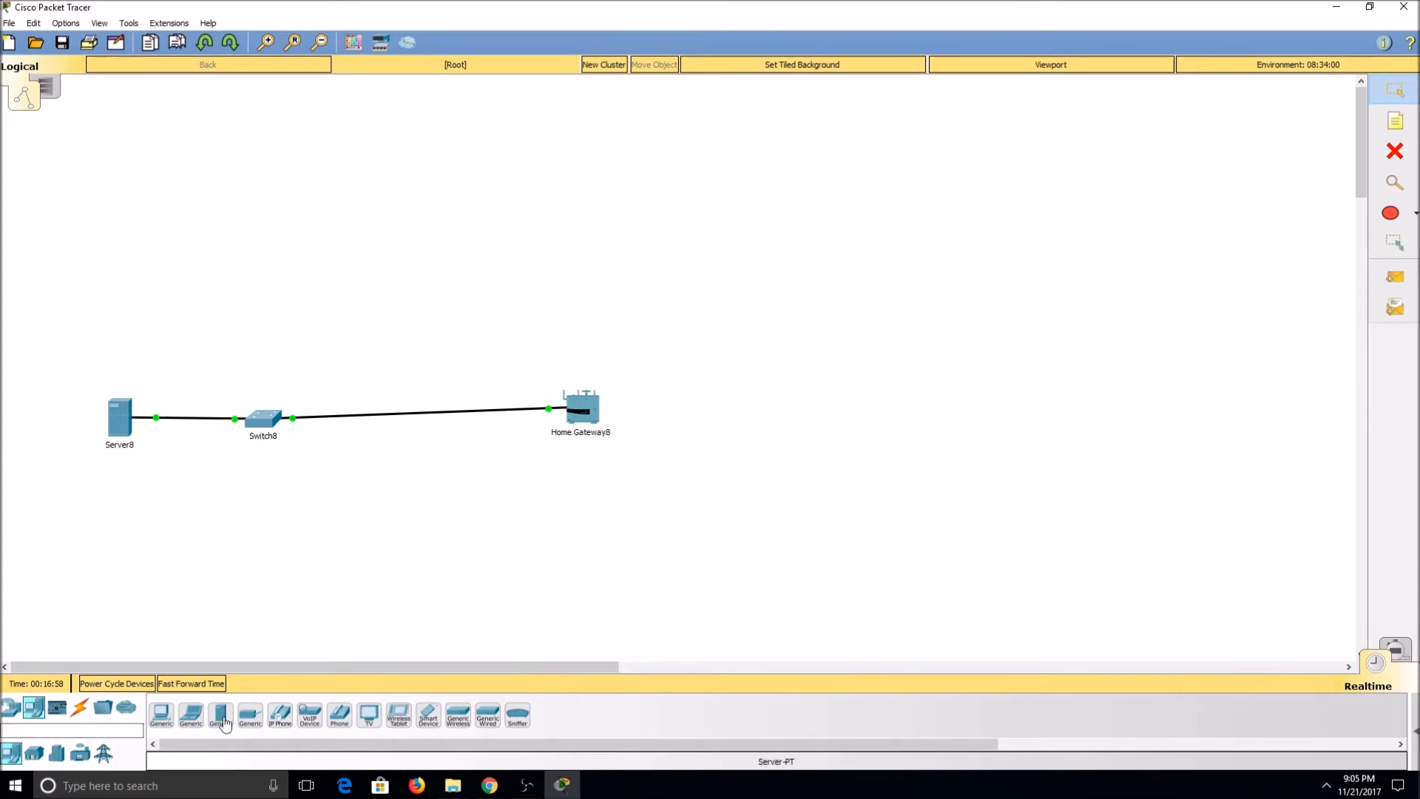
click(438, 734)
click(389, 571)
Step: Place a garage door, a door, a furnace and a temperature monitor around the Home Gateway
click(35, 755)
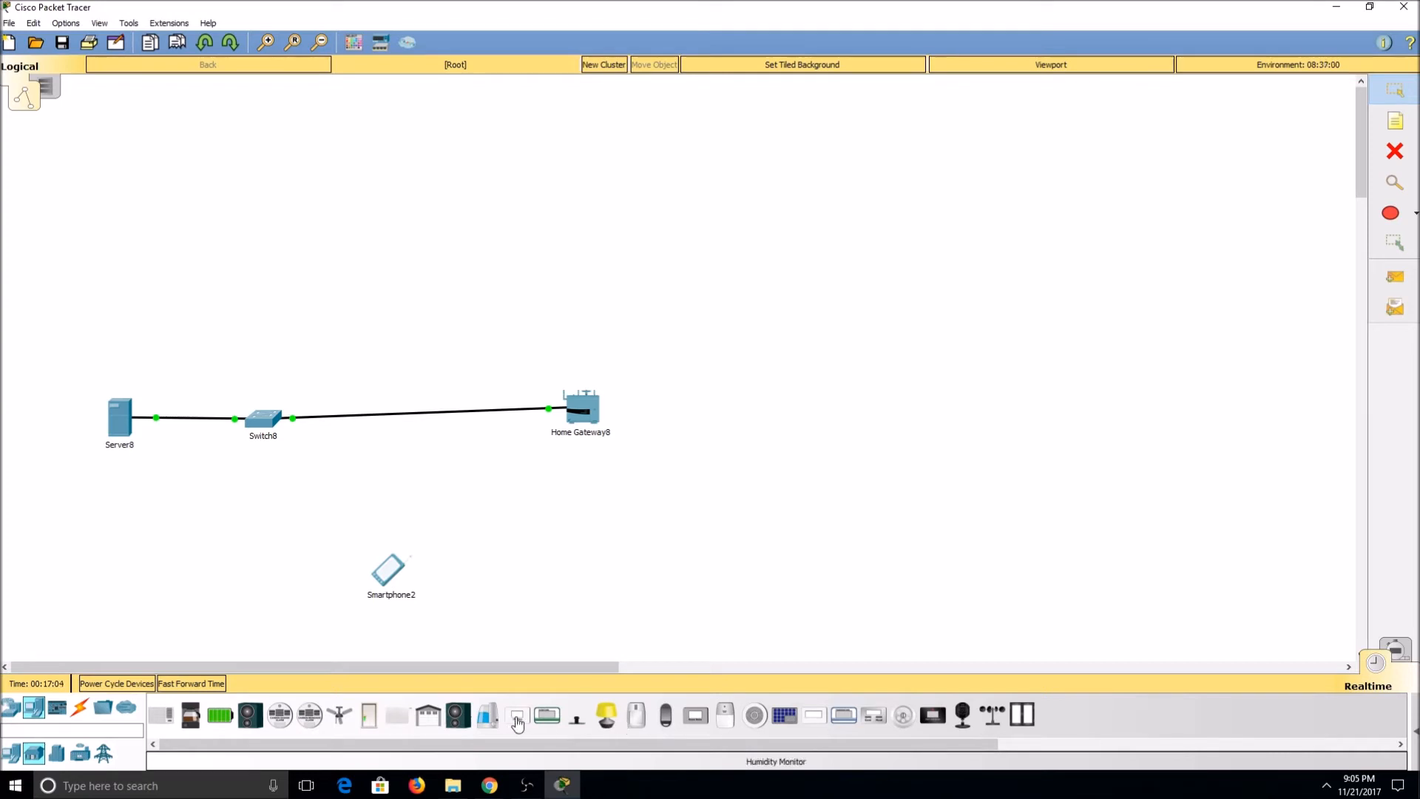
click(428, 714)
click(537, 585)
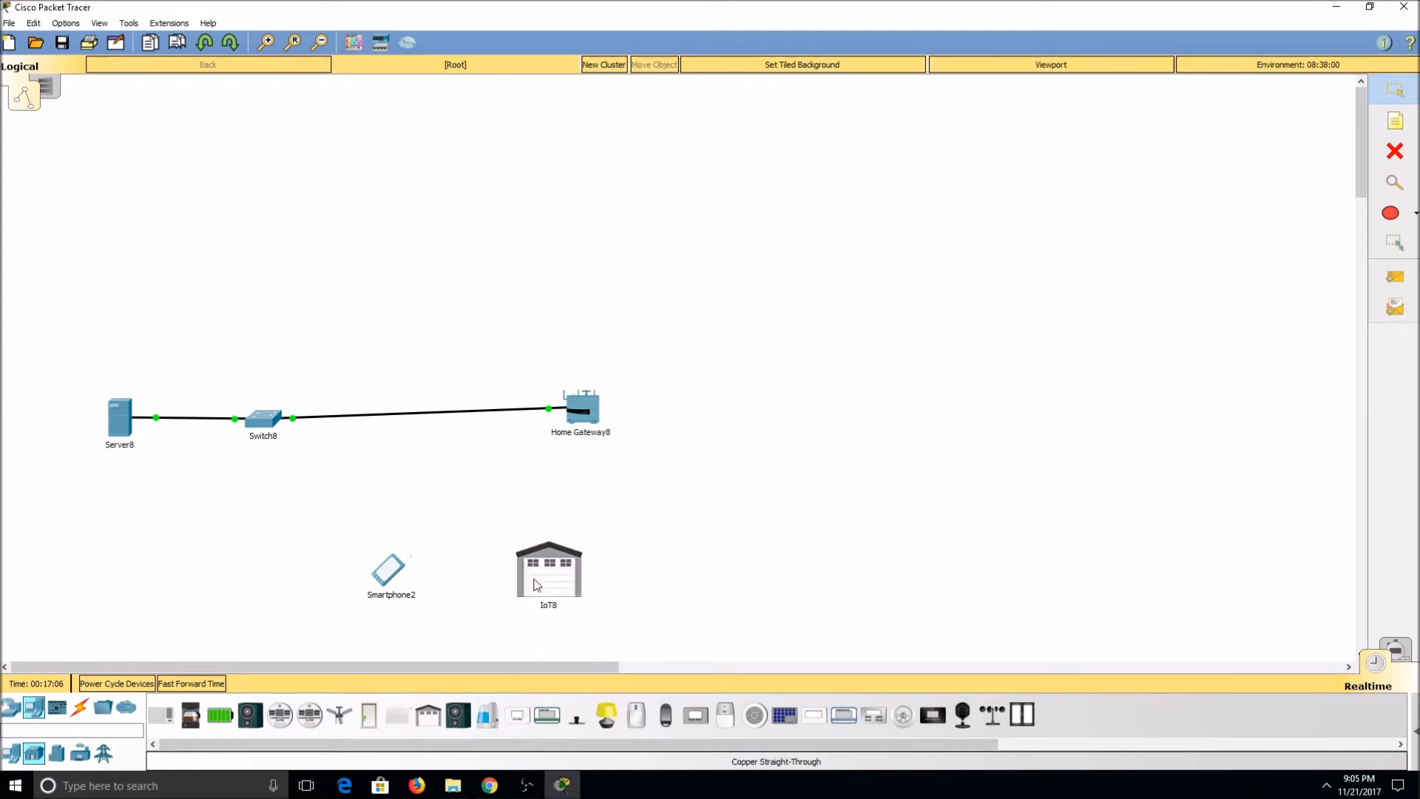
click(369, 714)
click(713, 570)
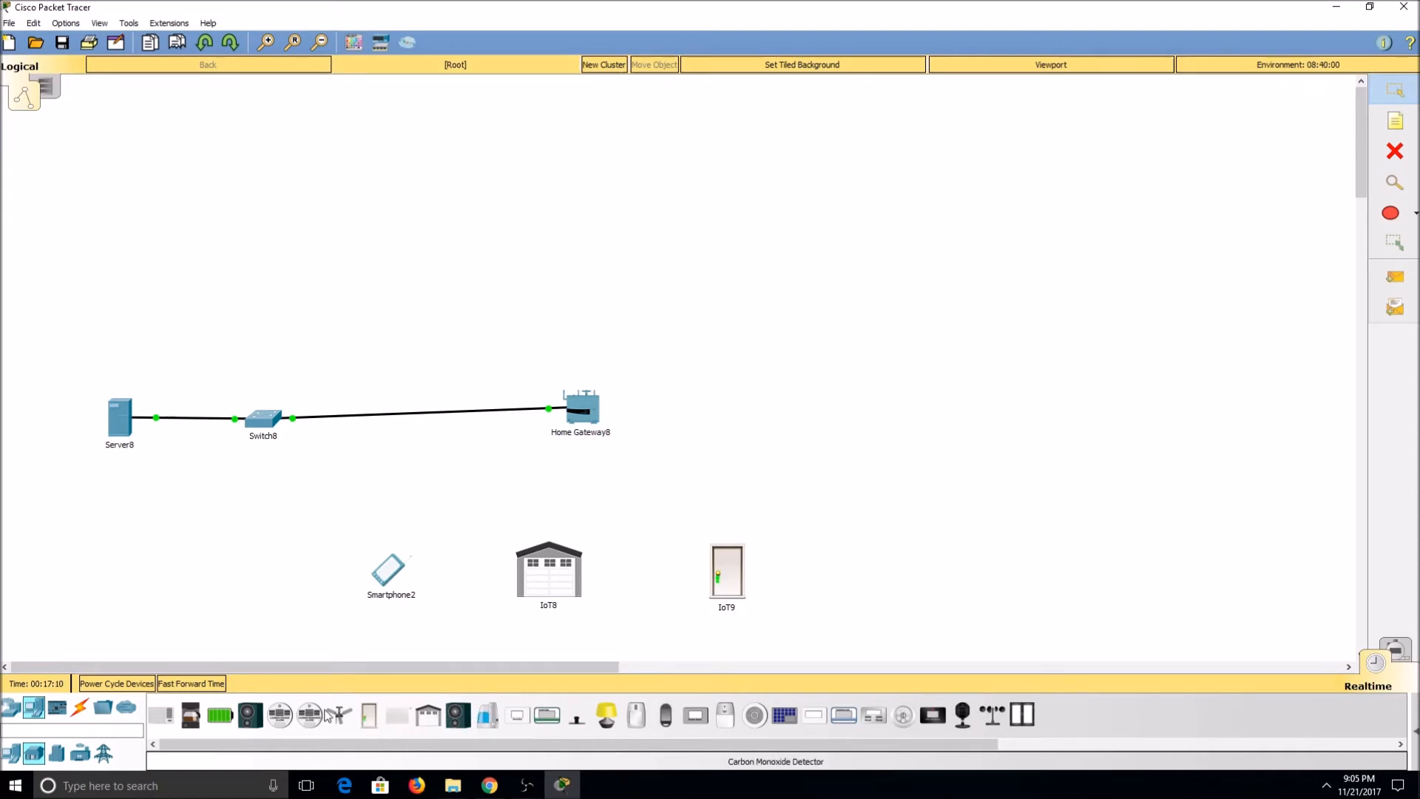
drag(398, 721, 904, 462)
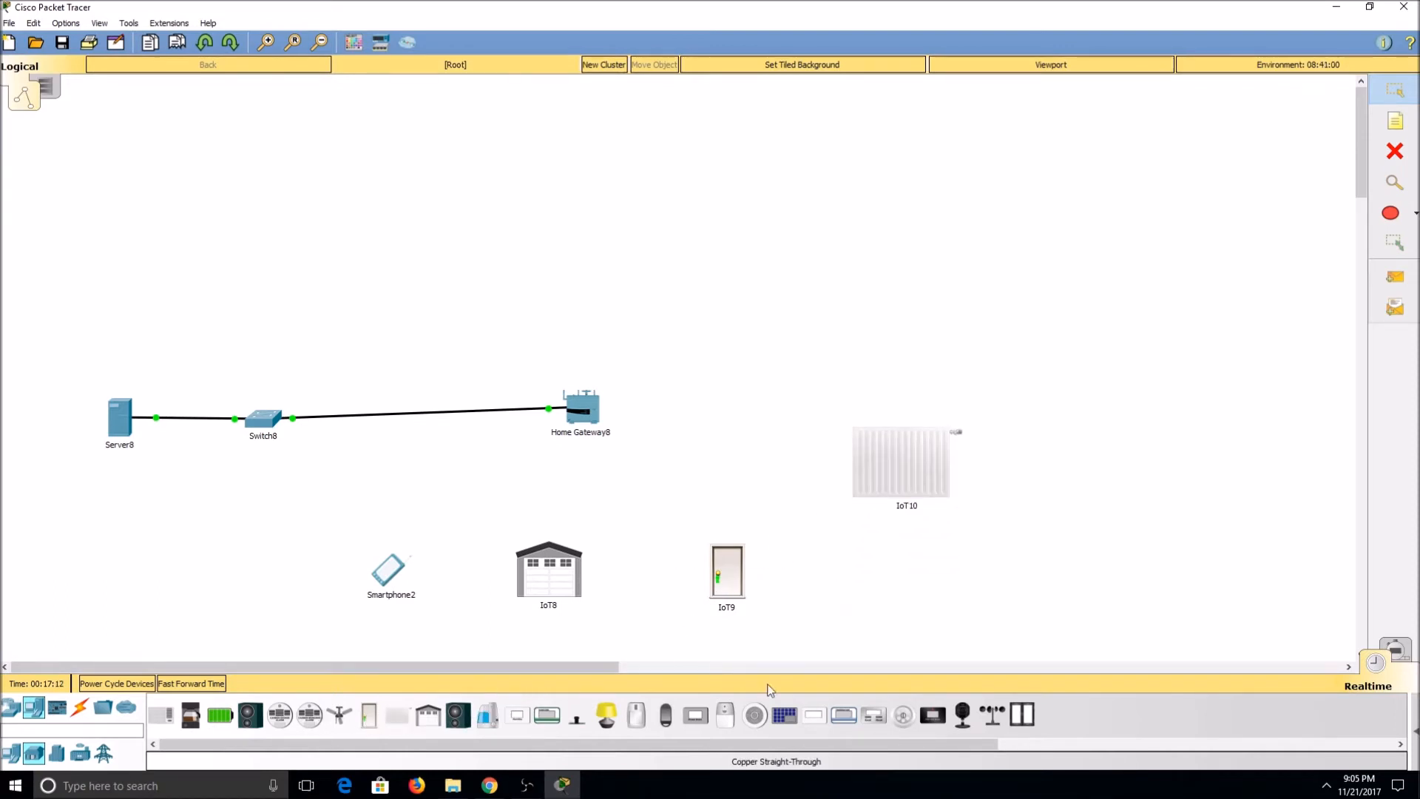
drag(847, 728, 894, 322)
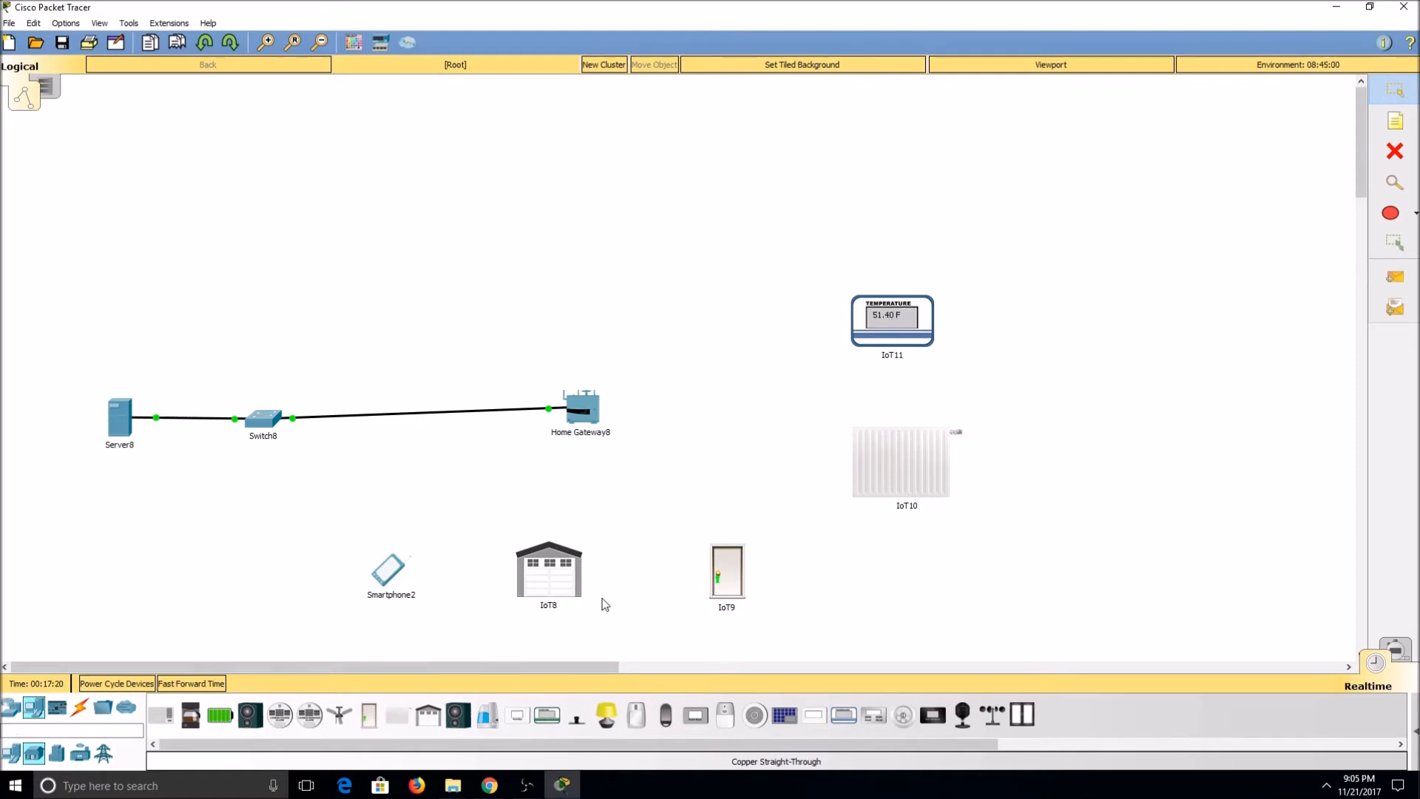
Step: Set the garage door's Network Adapter 2 to the wireless PT-IOT-NM-1W module
click(553, 565)
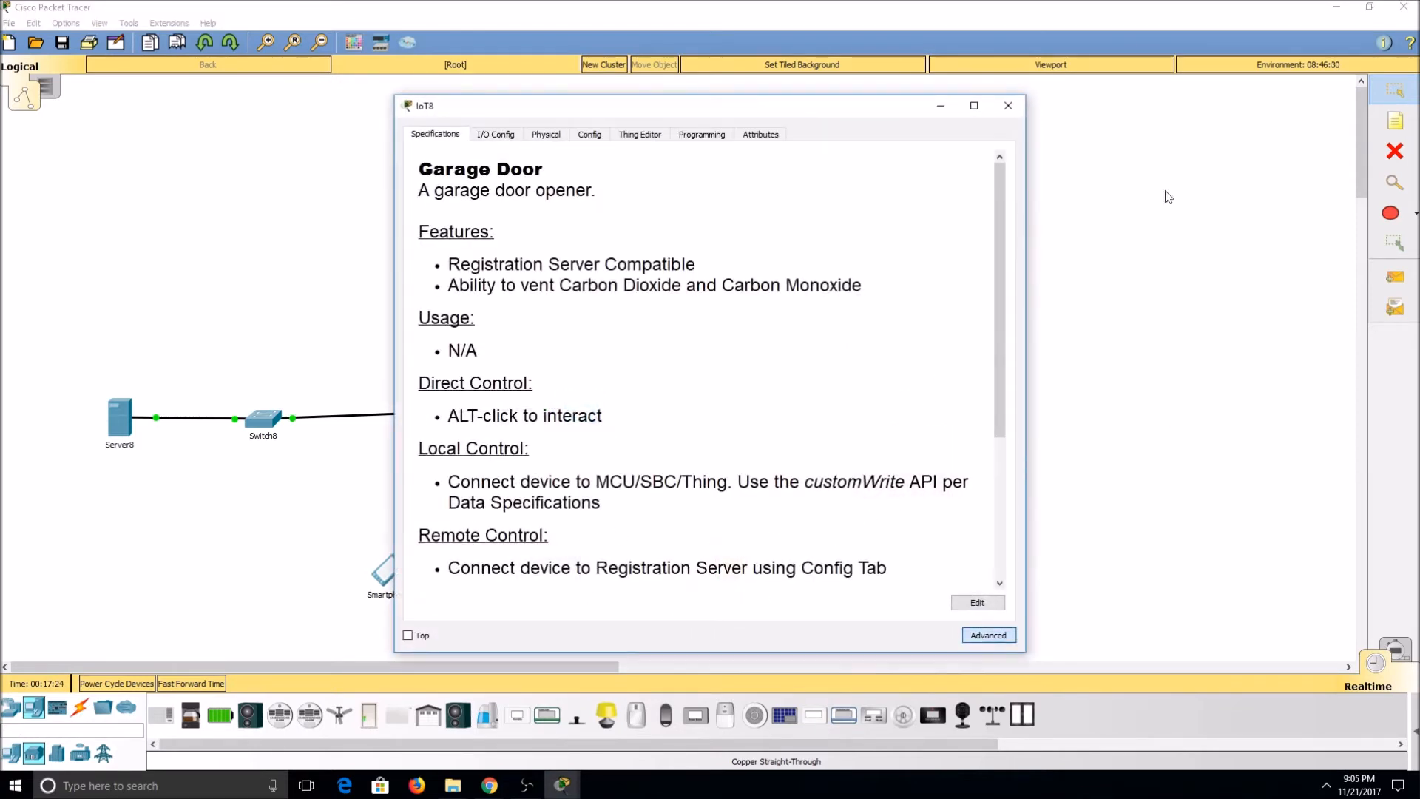
click(495, 134)
click(756, 179)
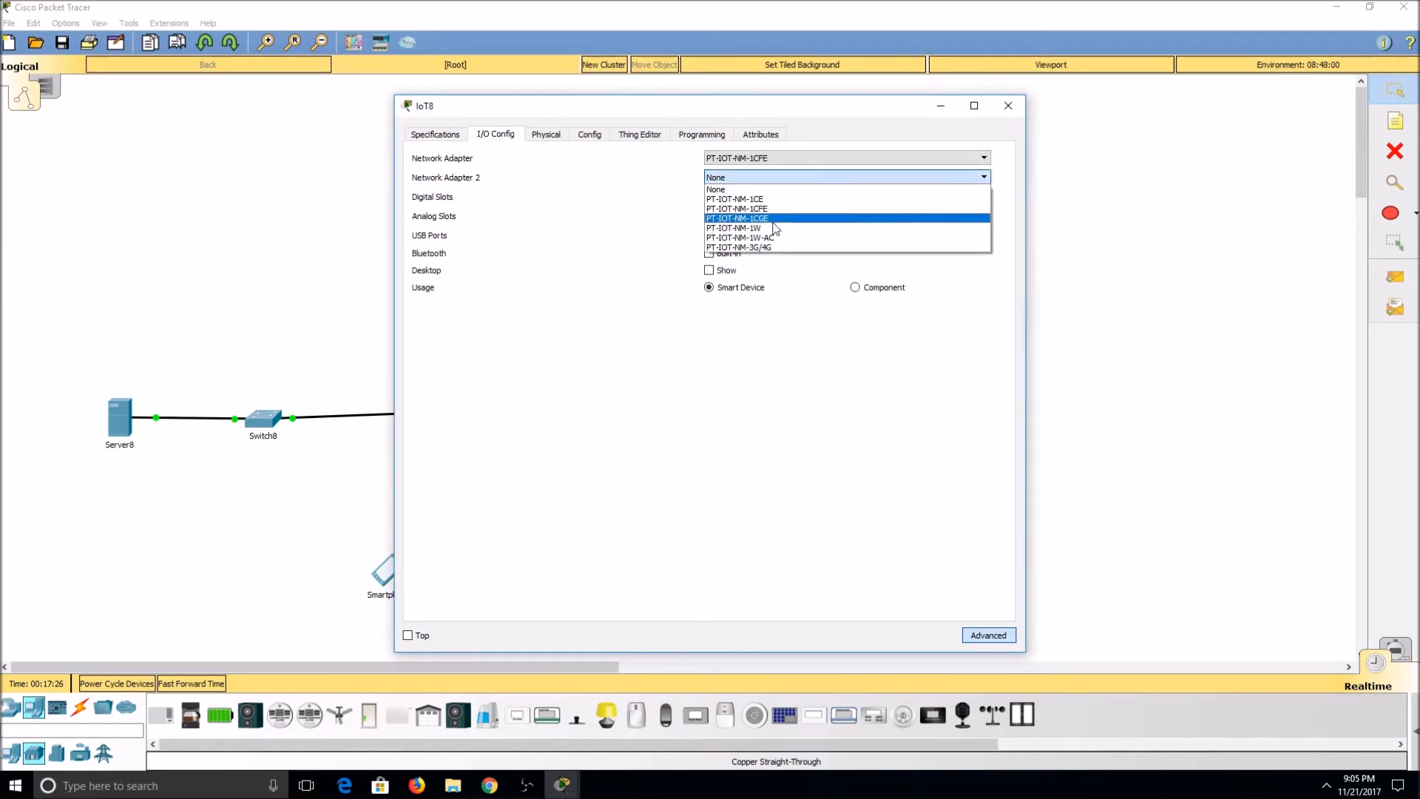
click(873, 218)
click(1008, 105)
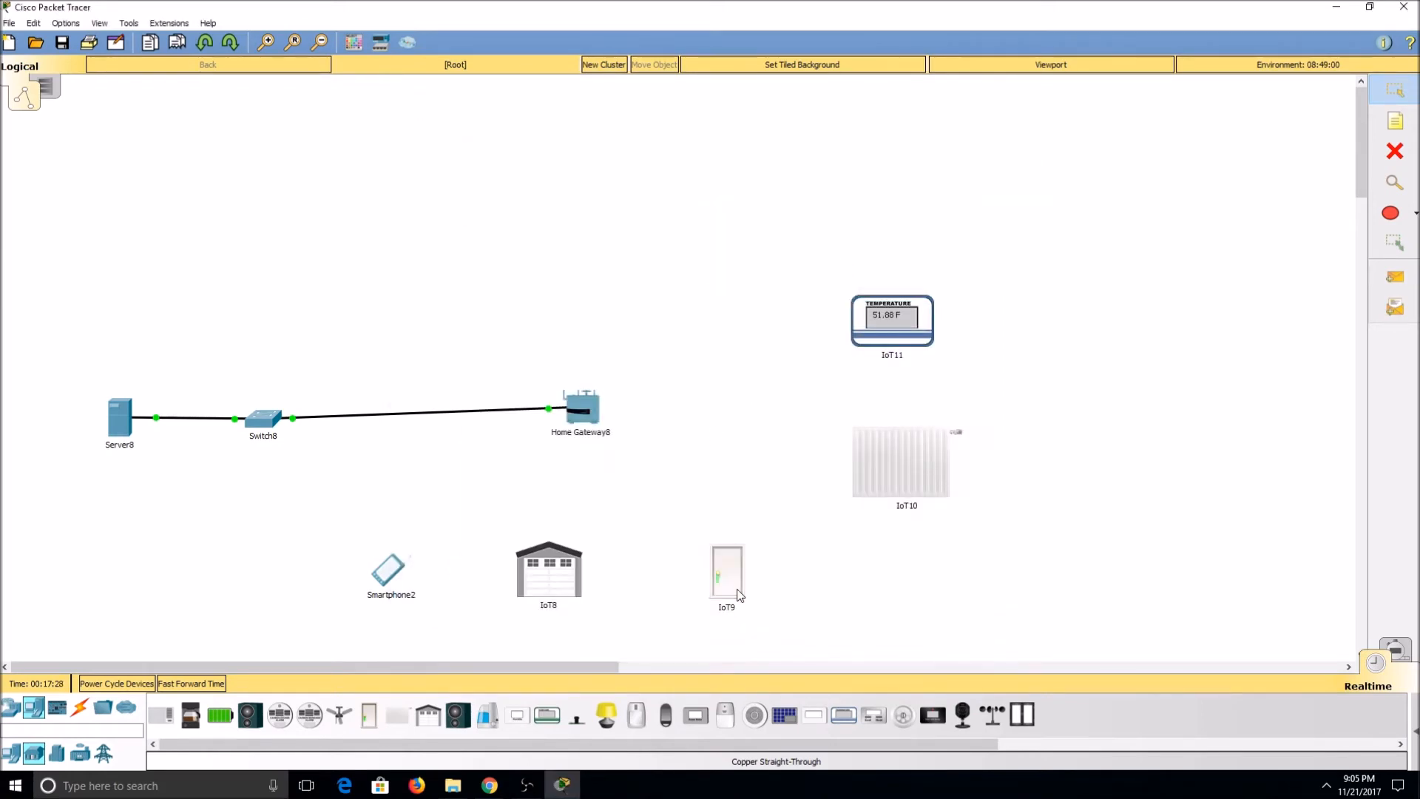
Step: Set the door's Network Adapter 2 to the wireless PT-IOT-NM-1W module
click(722, 533)
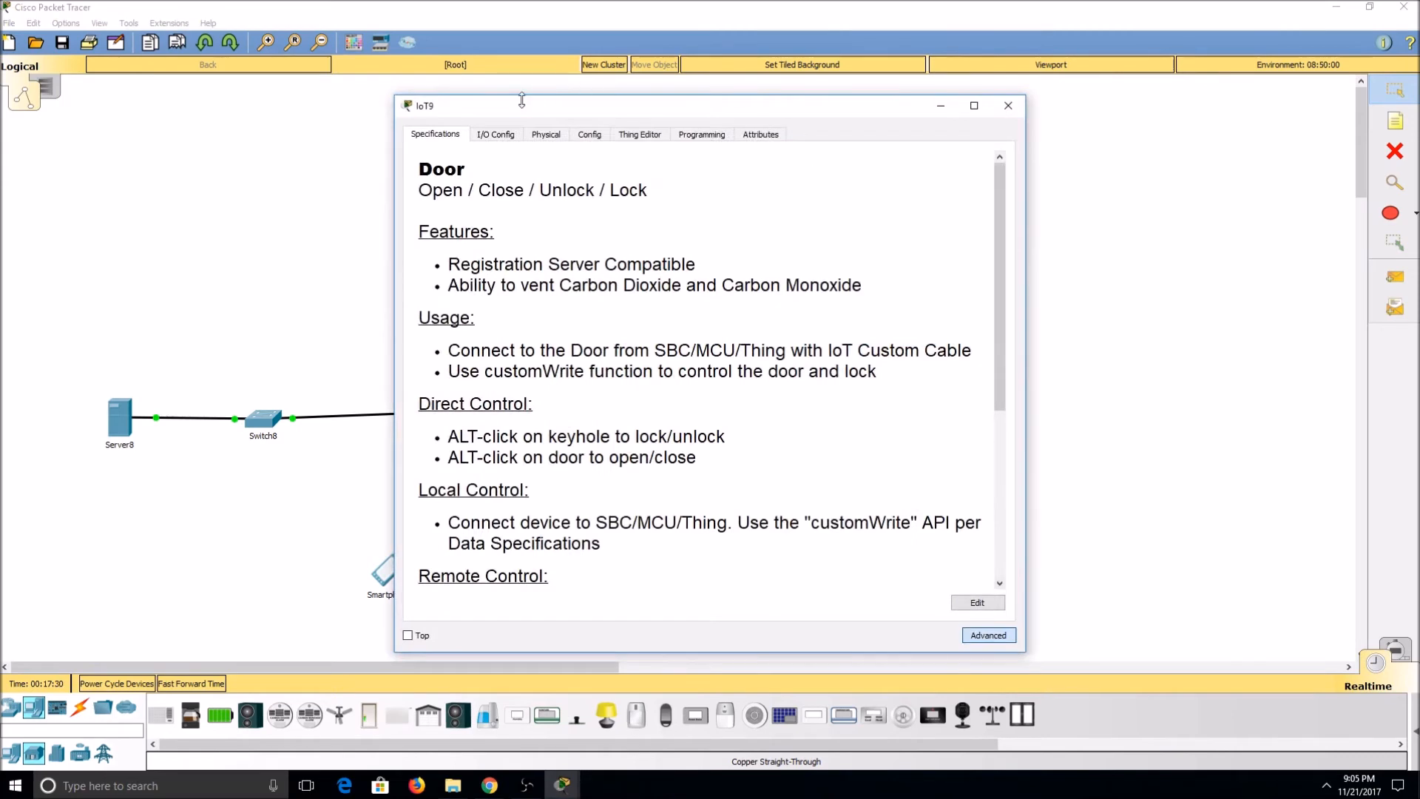
click(495, 133)
click(736, 180)
click(771, 222)
click(1008, 105)
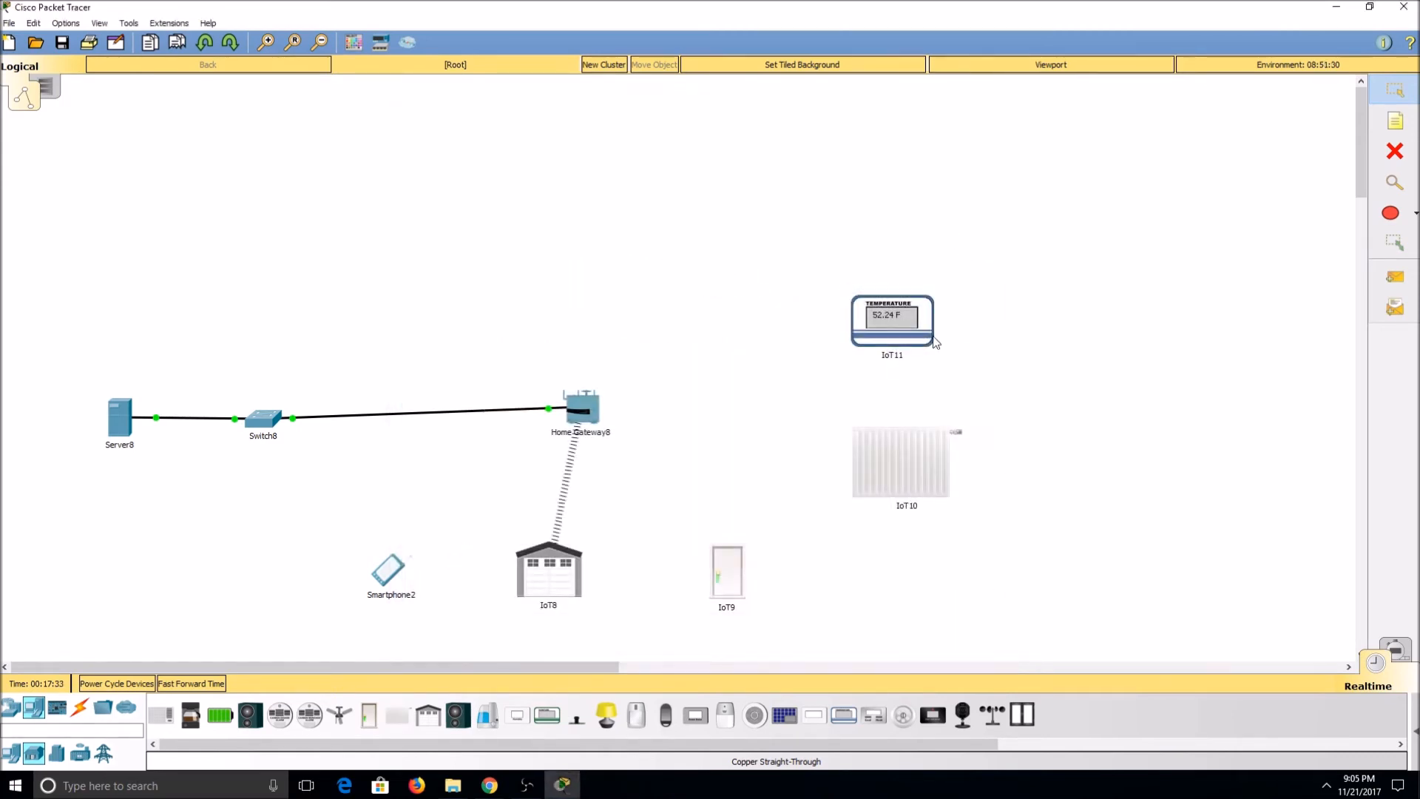
Step: Set the furnace's Network Adapter 2 to the wireless PT-IOT-NM-1W module
click(904, 453)
click(988, 633)
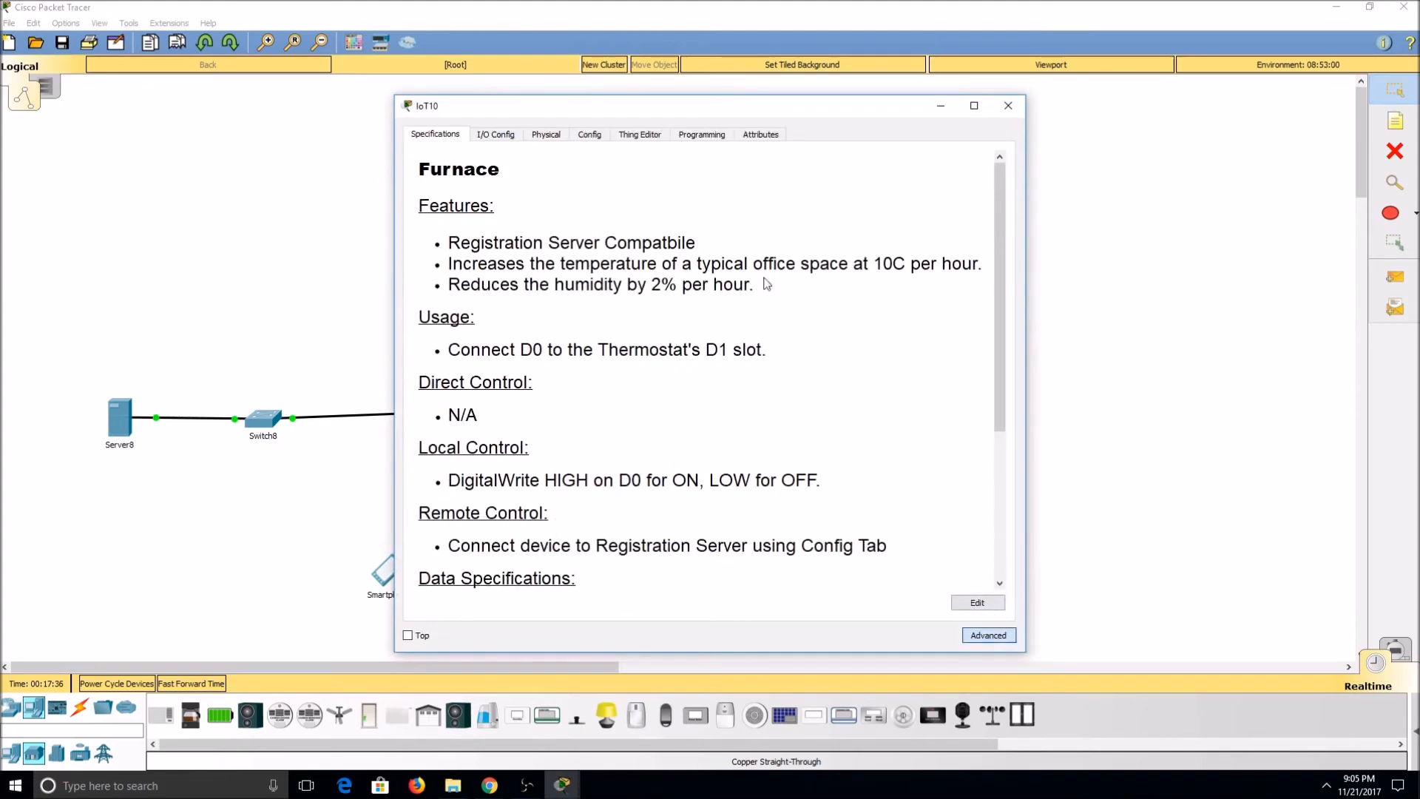
click(509, 140)
click(745, 177)
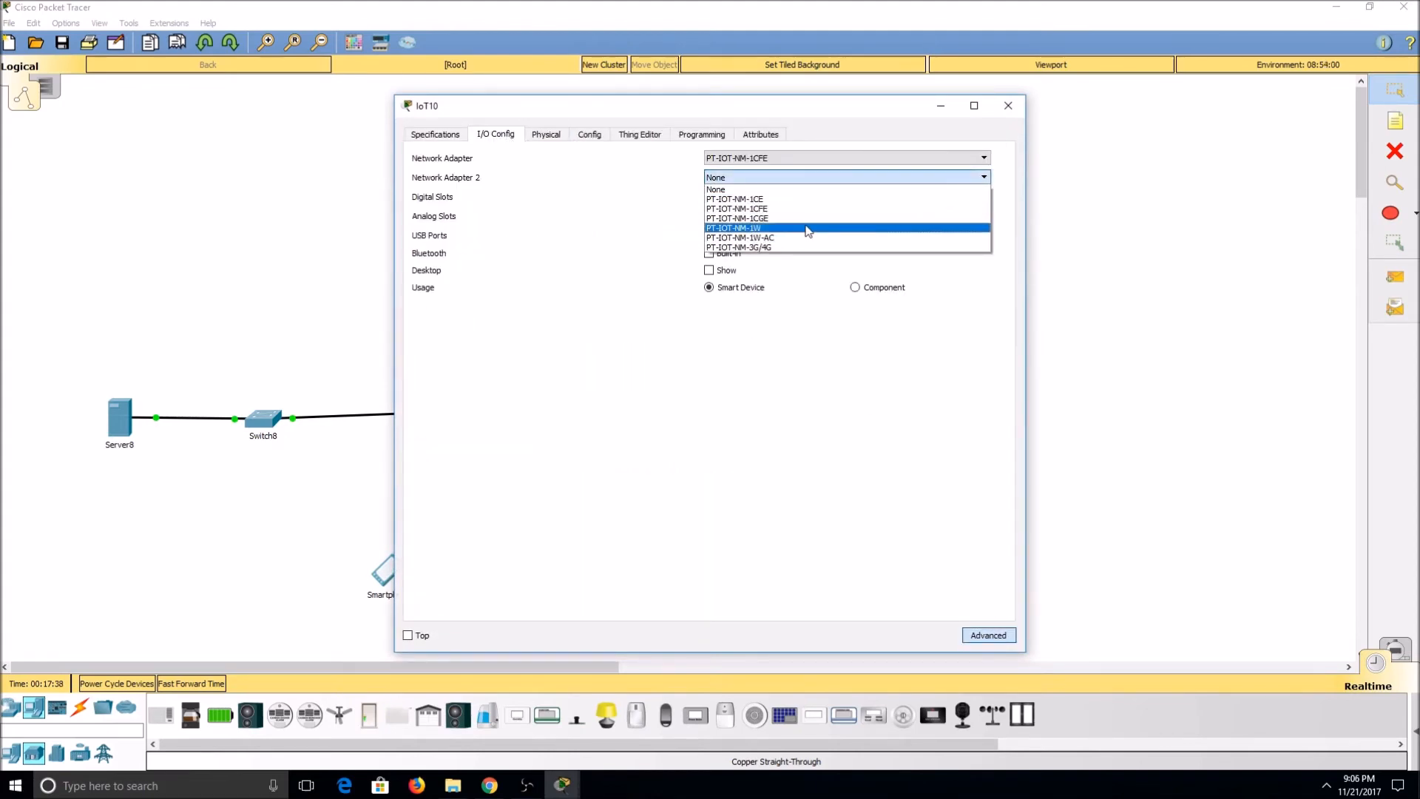
click(808, 227)
click(1007, 105)
Step: Set the temperature monitor's Network Adapter 2 to the wireless PT-IOT-NM-1W module
click(892, 329)
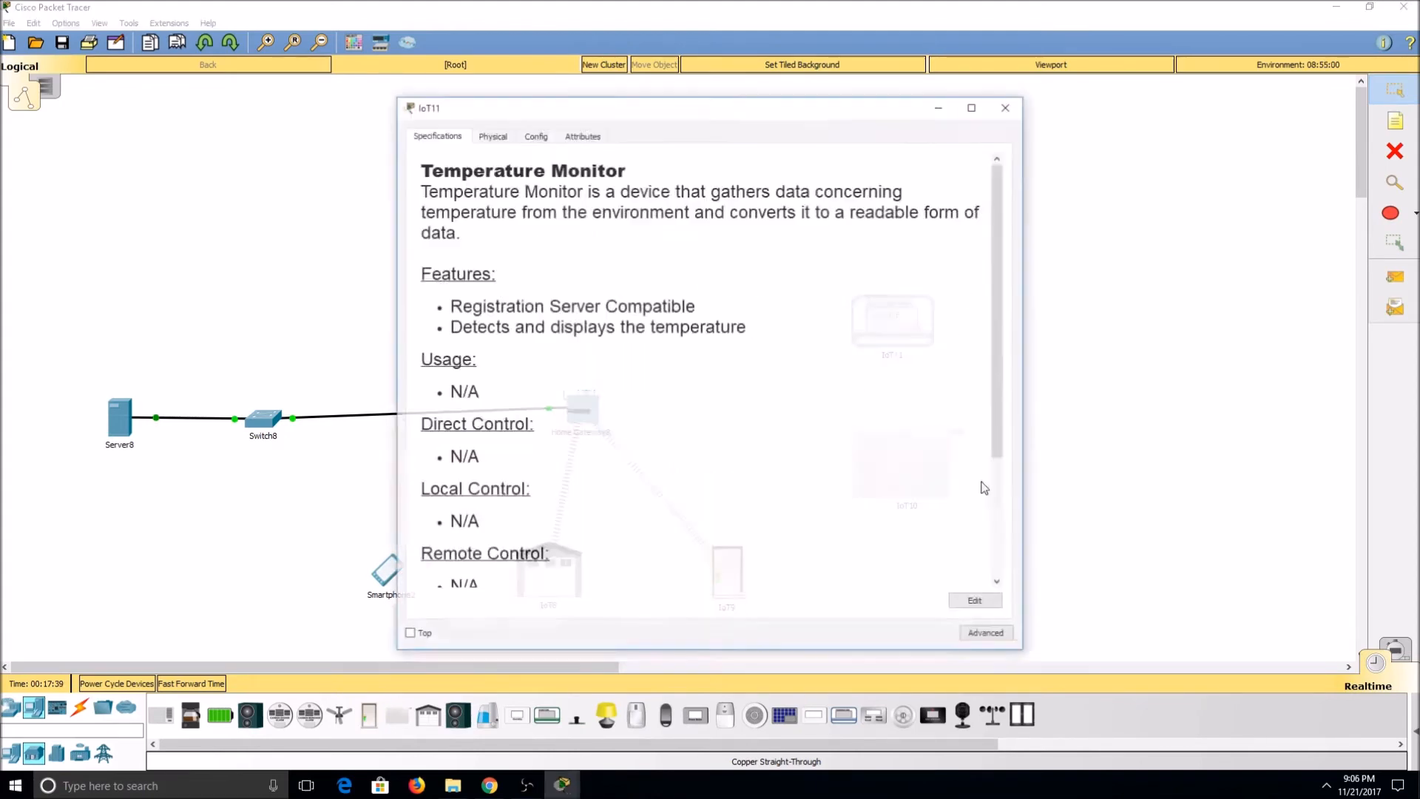
click(991, 638)
click(495, 134)
click(810, 178)
click(788, 228)
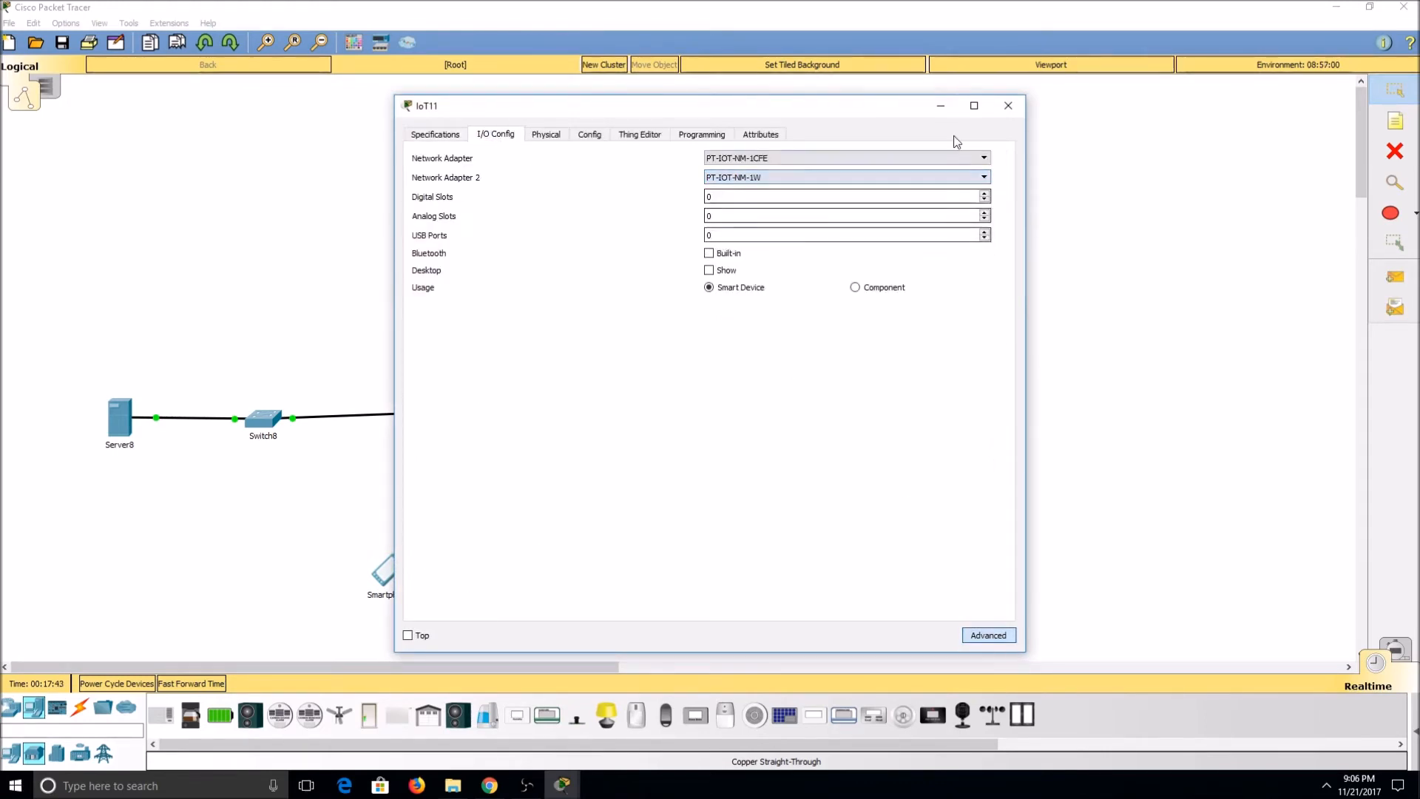
click(1009, 107)
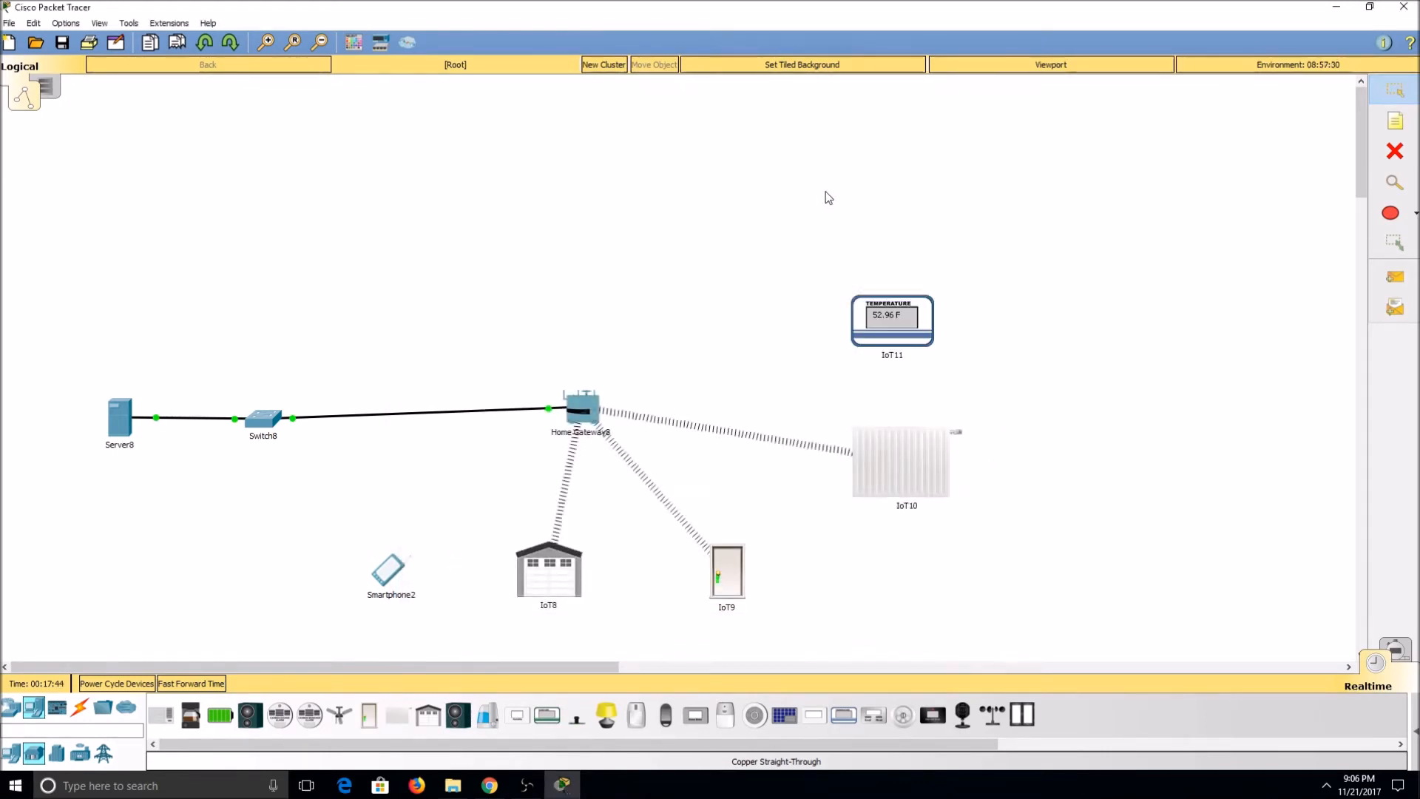
Step: Set the SSID of the smartphone's Wireless0 interface to HomeGateway
click(388, 580)
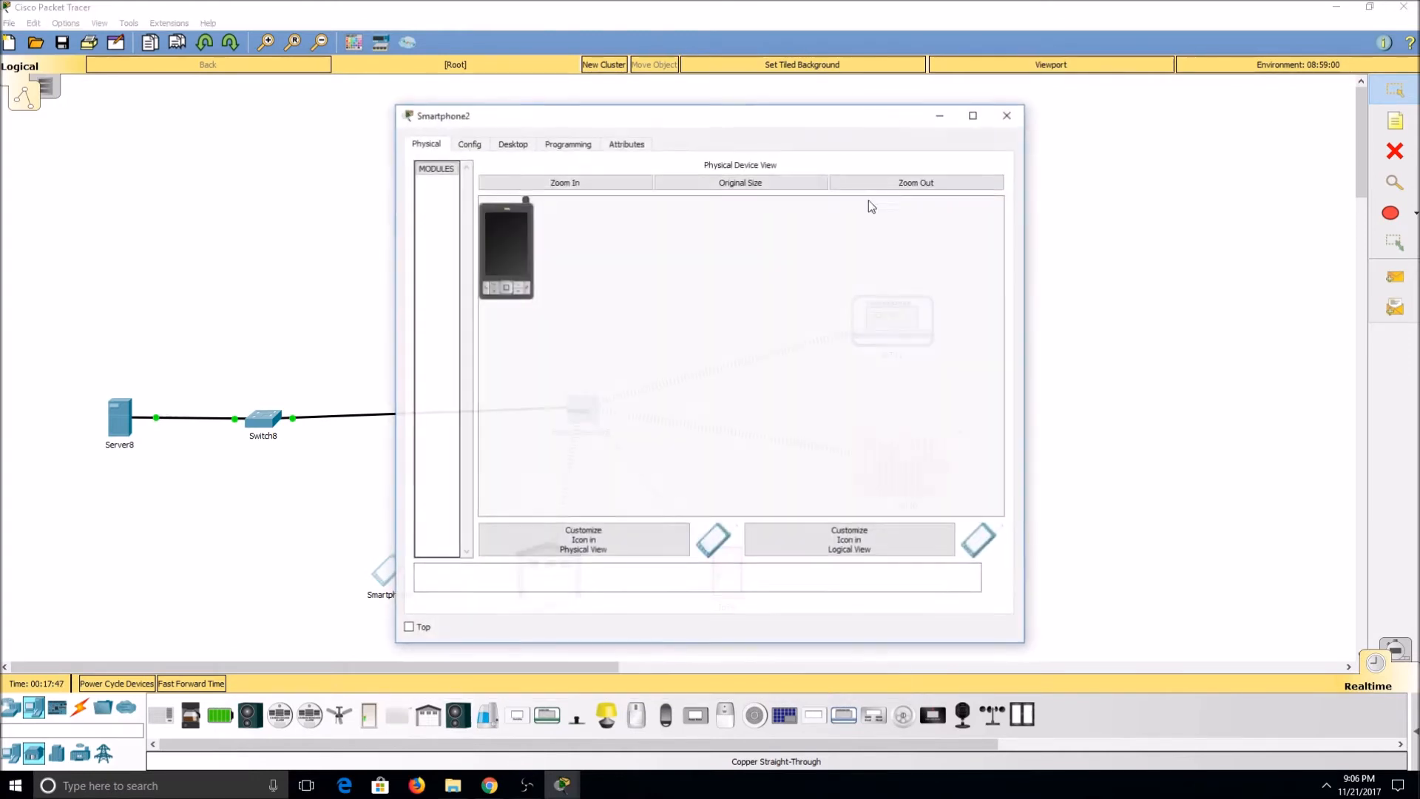
click(473, 146)
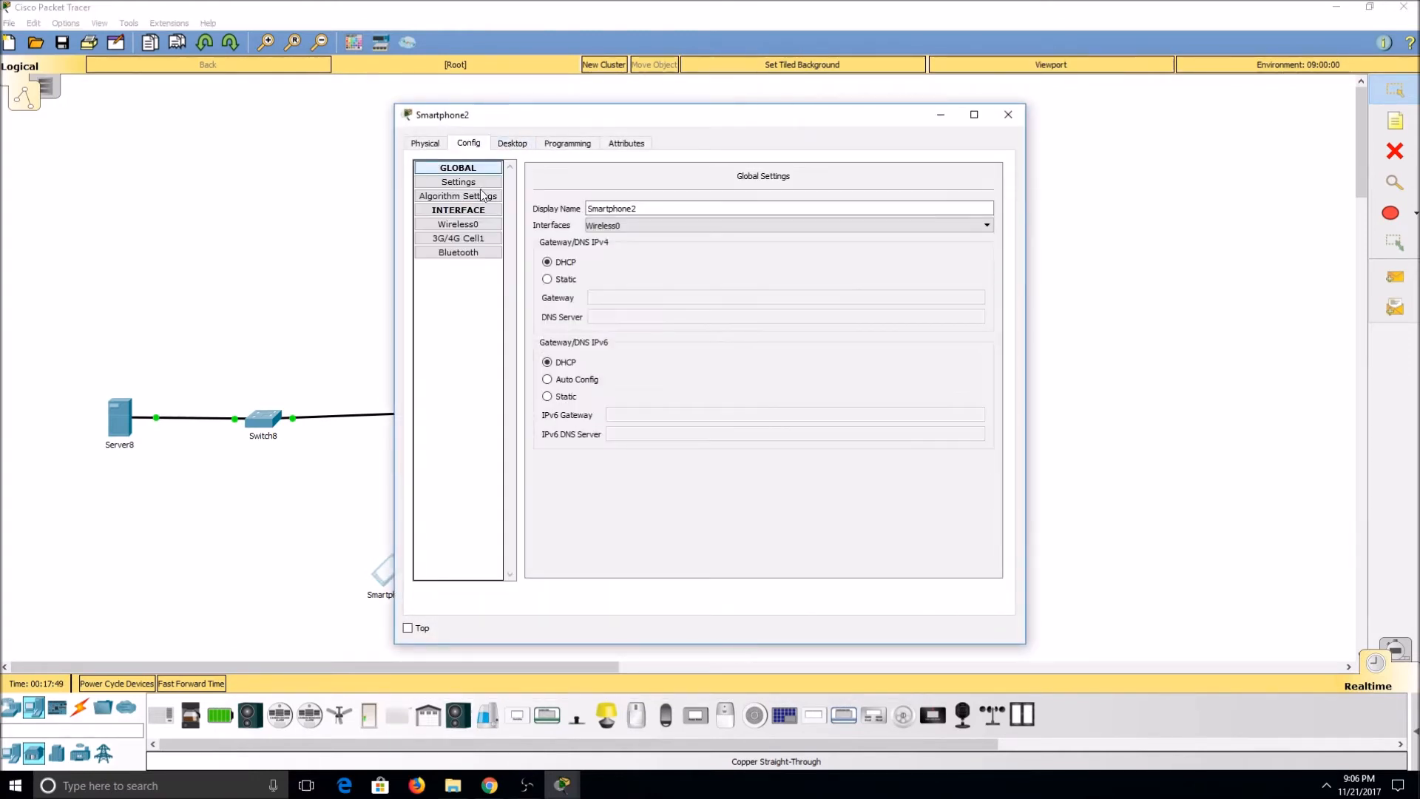
click(491, 226)
double_click(984, 222)
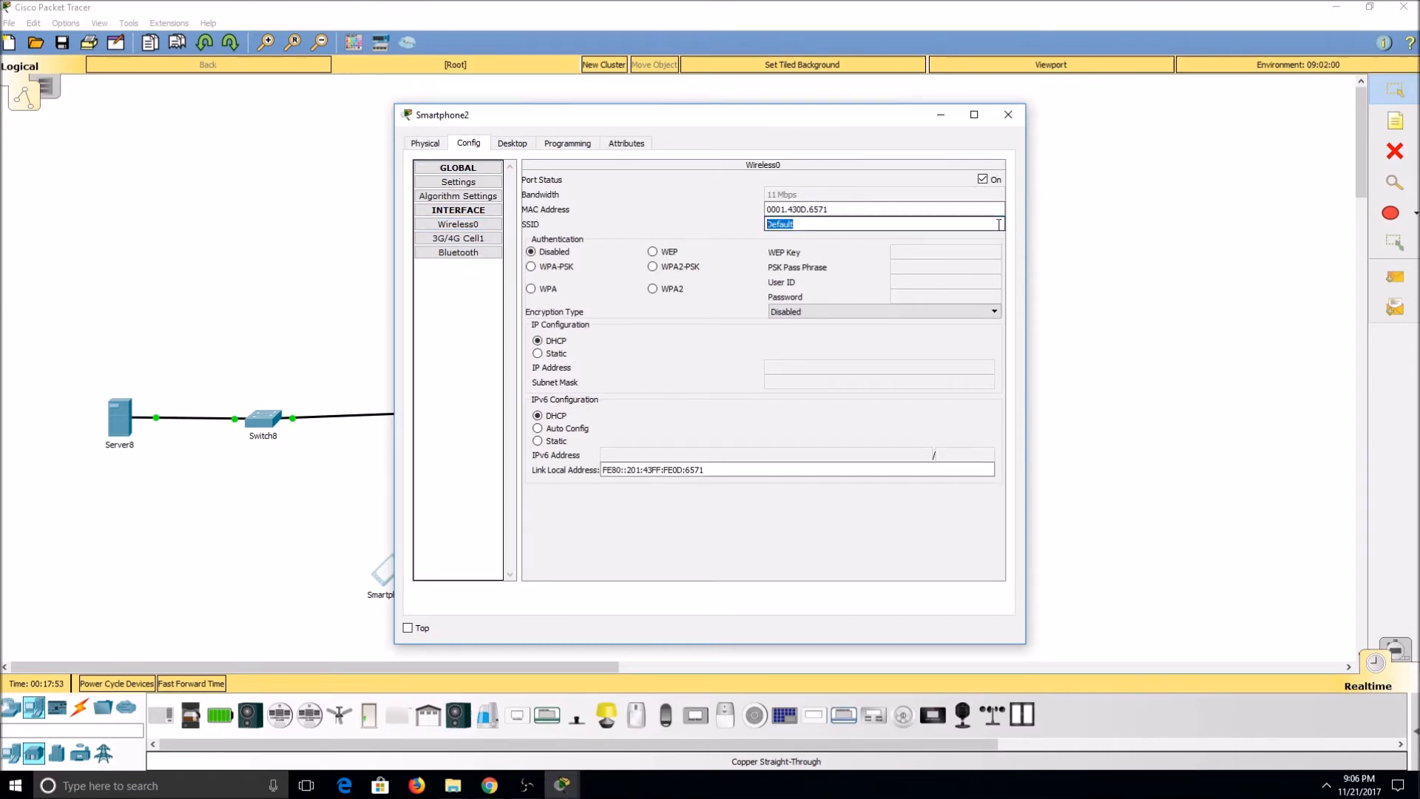
text(HomeGateway)
click(1008, 114)
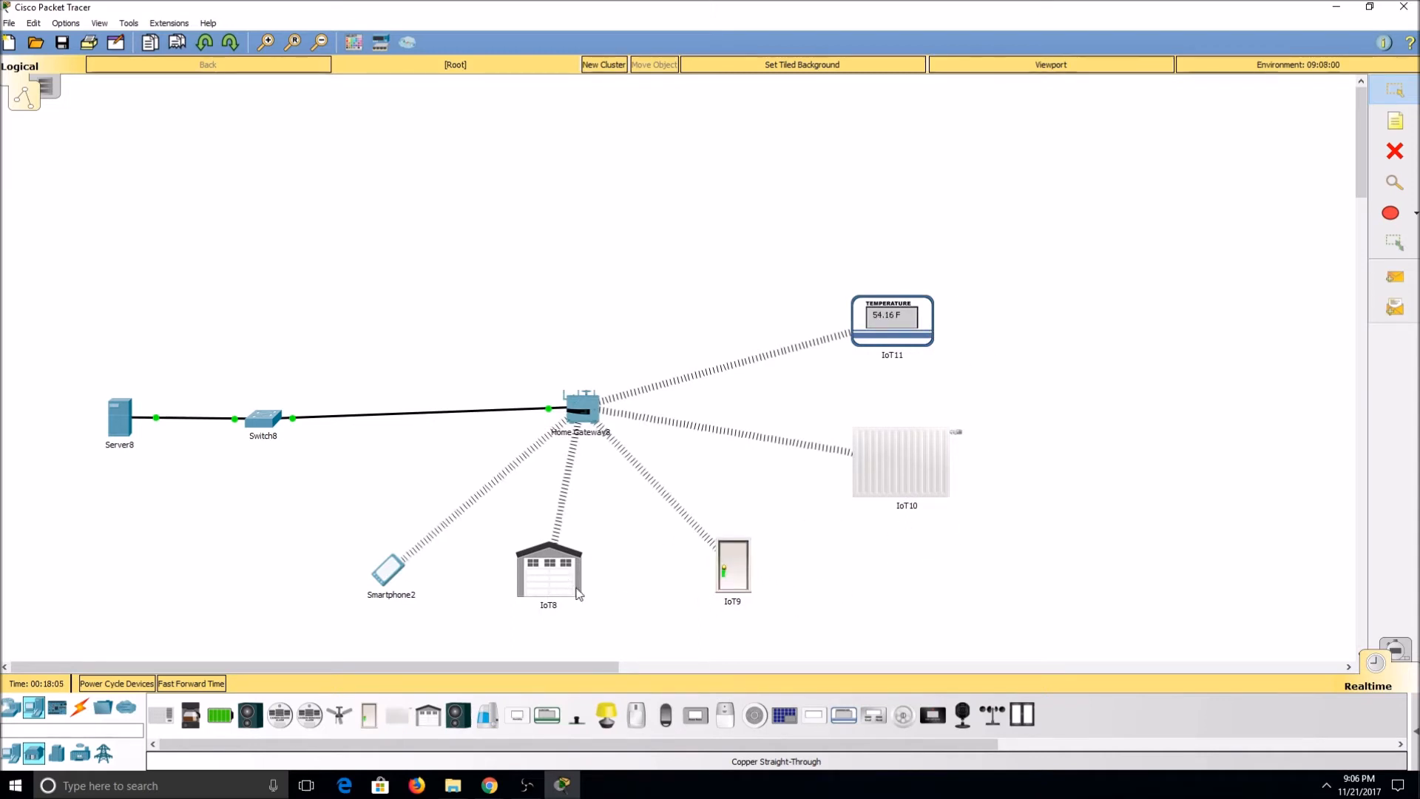
Step: Set the garage door's IoT server to Remote Server with server address 10.10.10.1
click(538, 589)
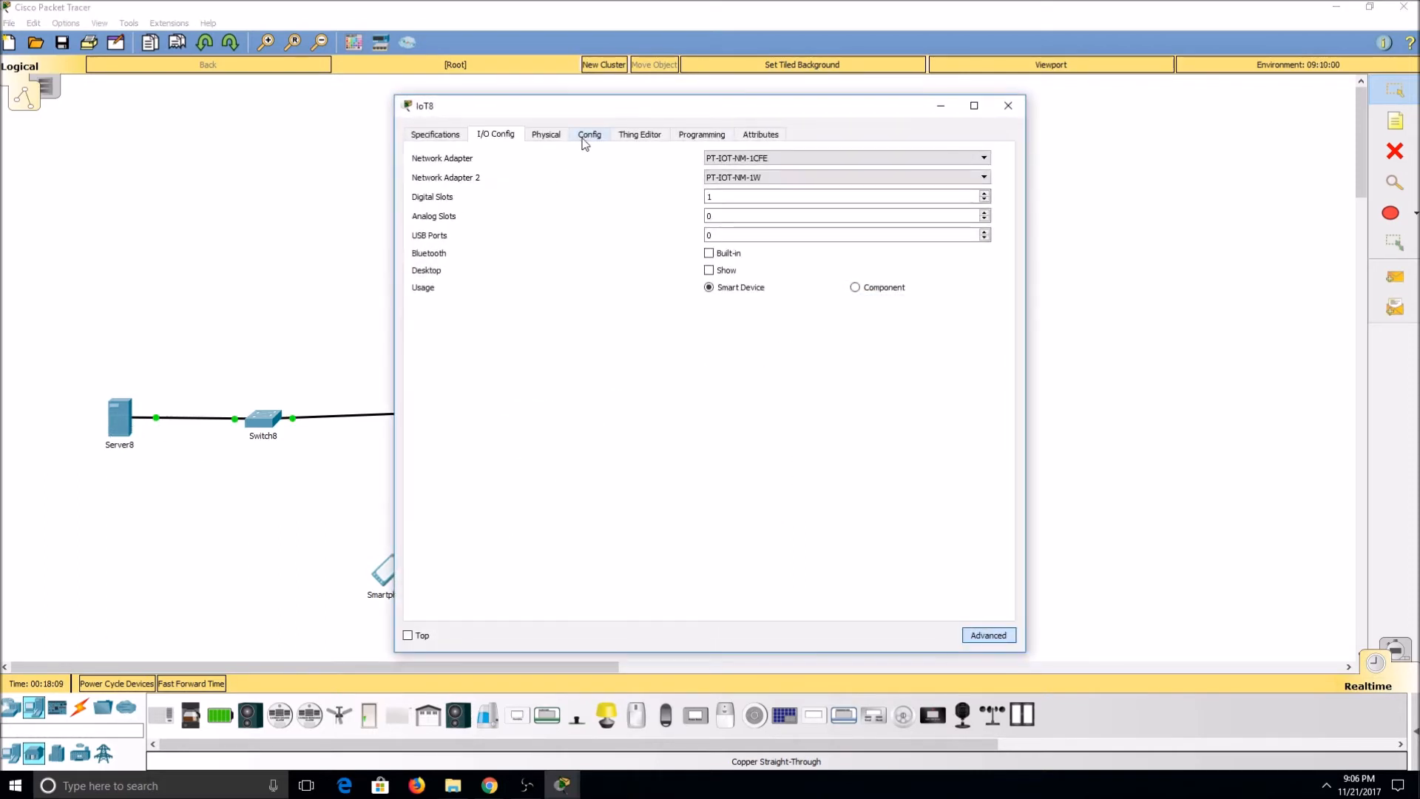
click(586, 141)
click(585, 512)
click(686, 530)
text(10.10.10.1)
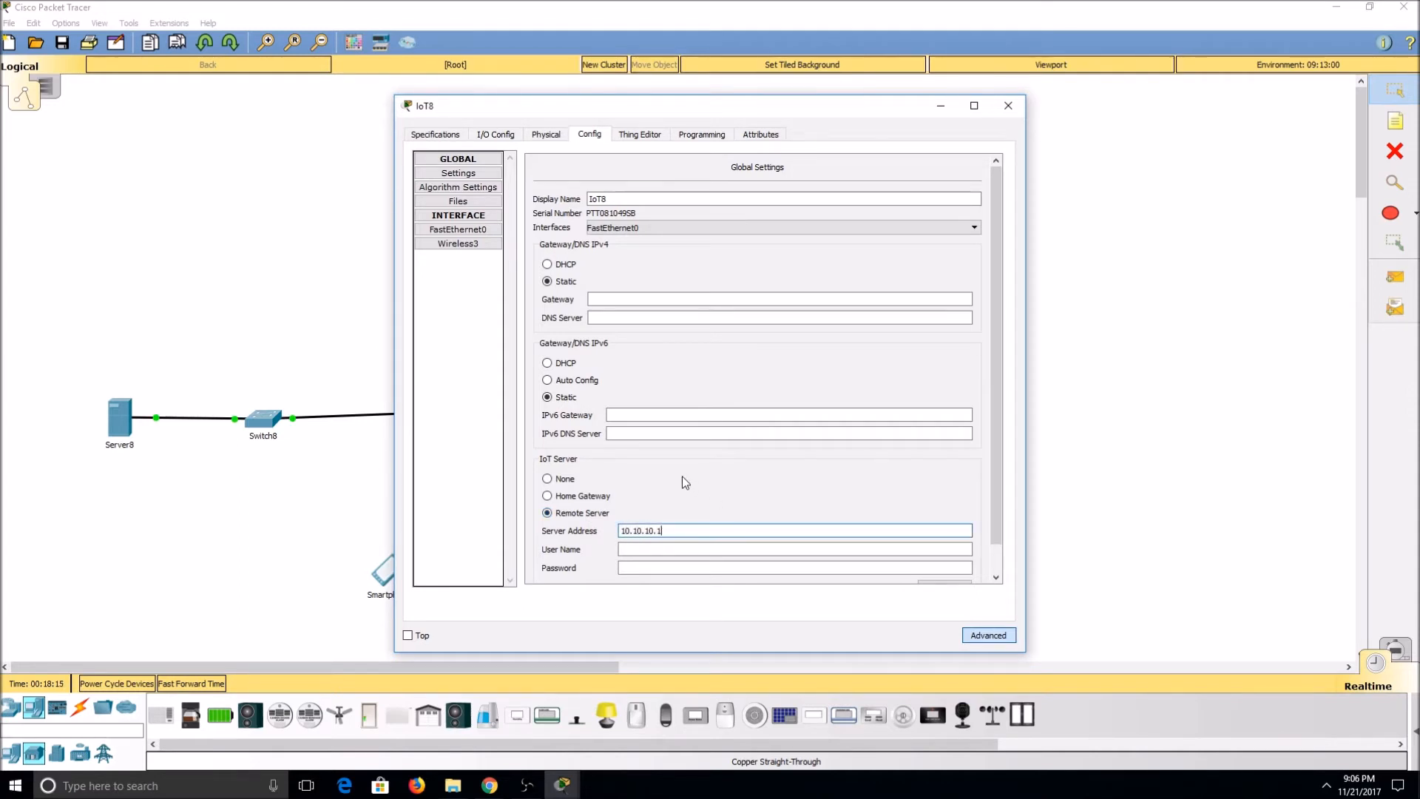
Step: Enter the user name admin and the account password for the garage door, and connect it to the remote server
key(Tab)
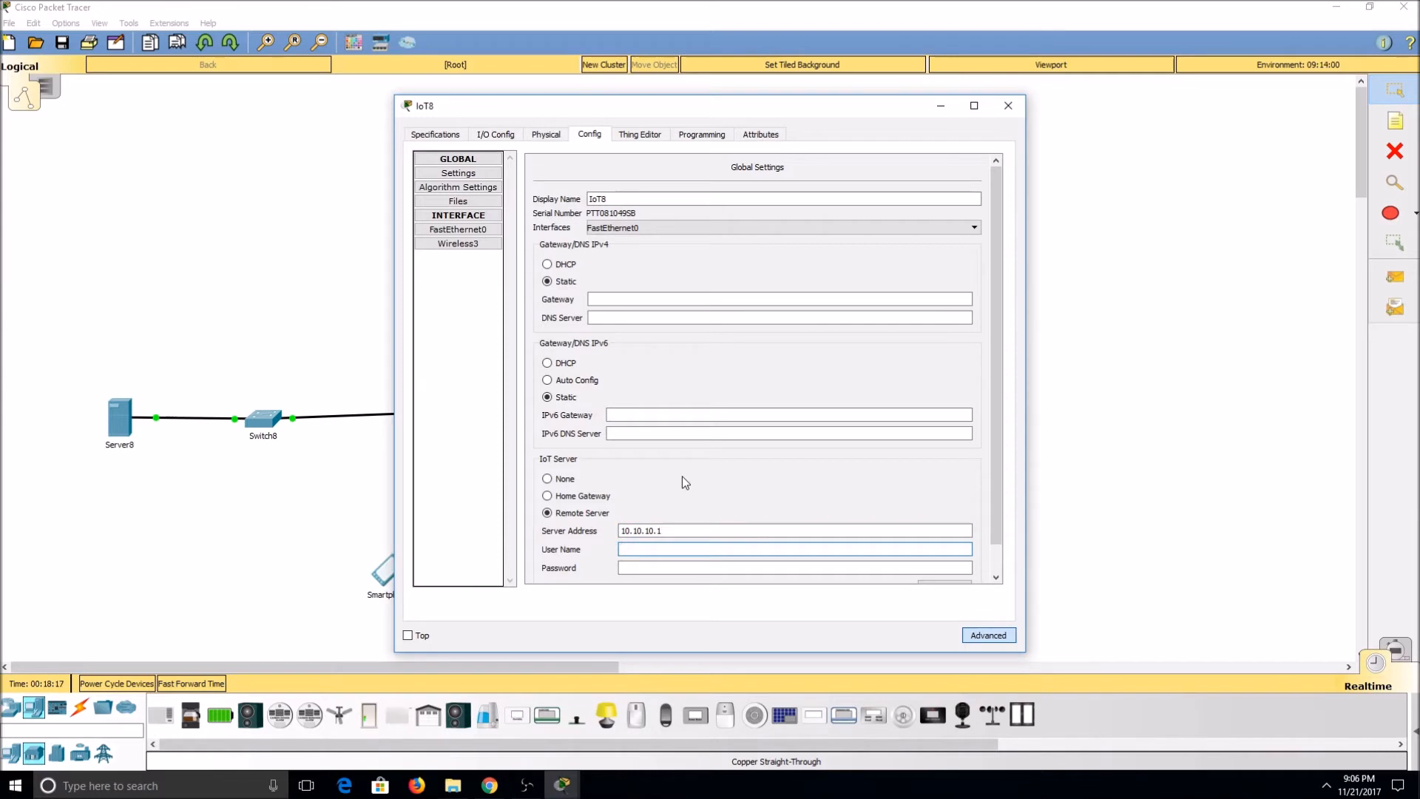
text(admin)
key(Tab)
text(cisco)
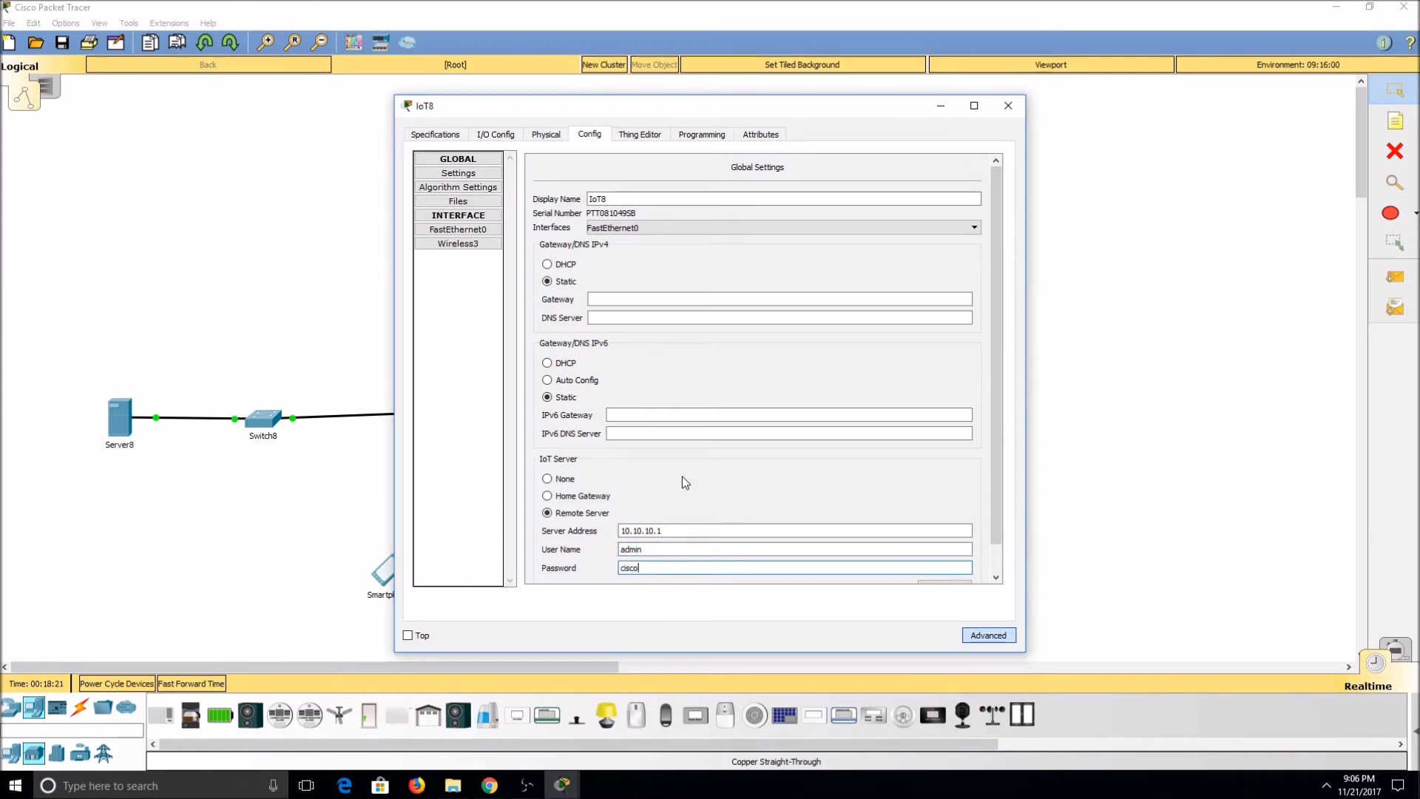
scroll(716, 479, down, 1)
click(963, 564)
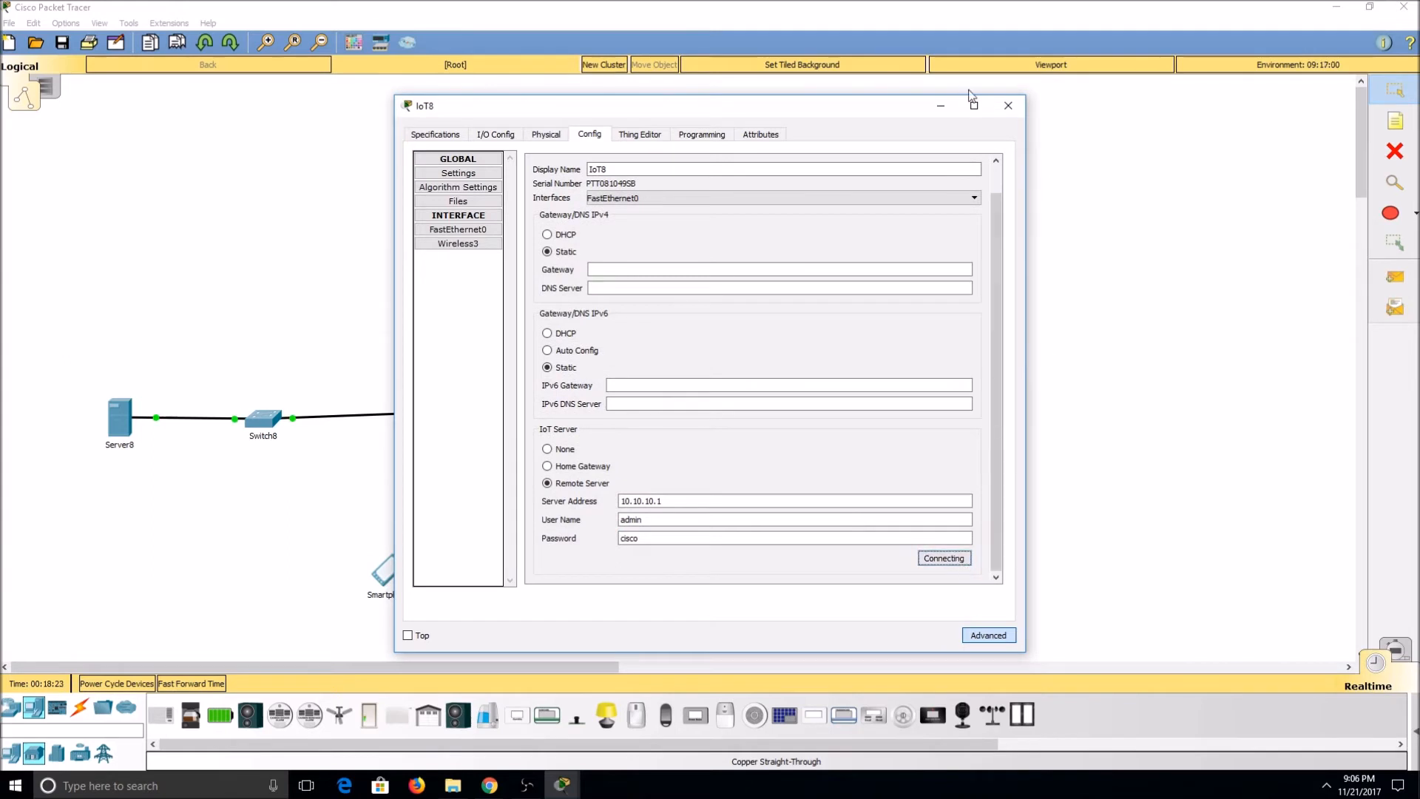
drag(891, 108, 481, 73)
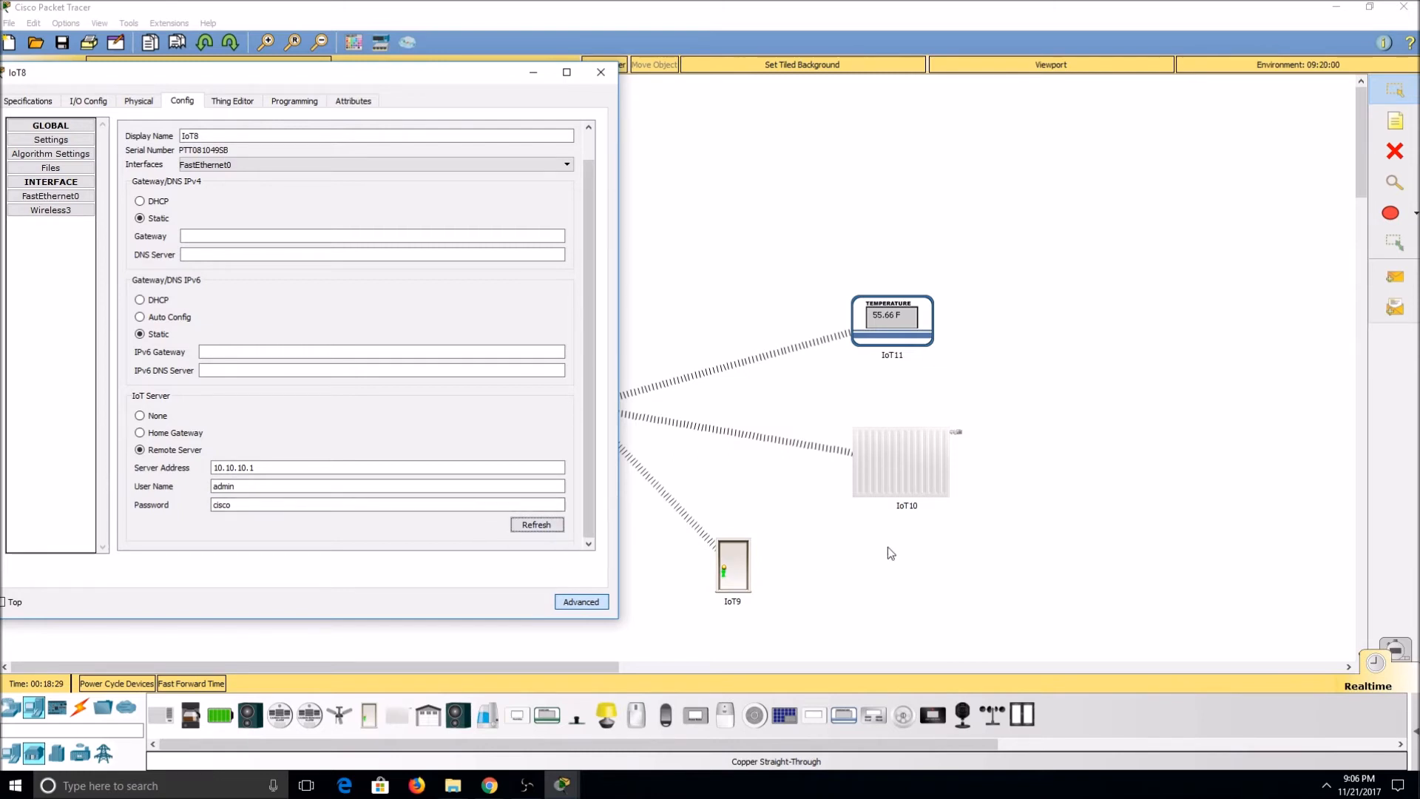
click(600, 72)
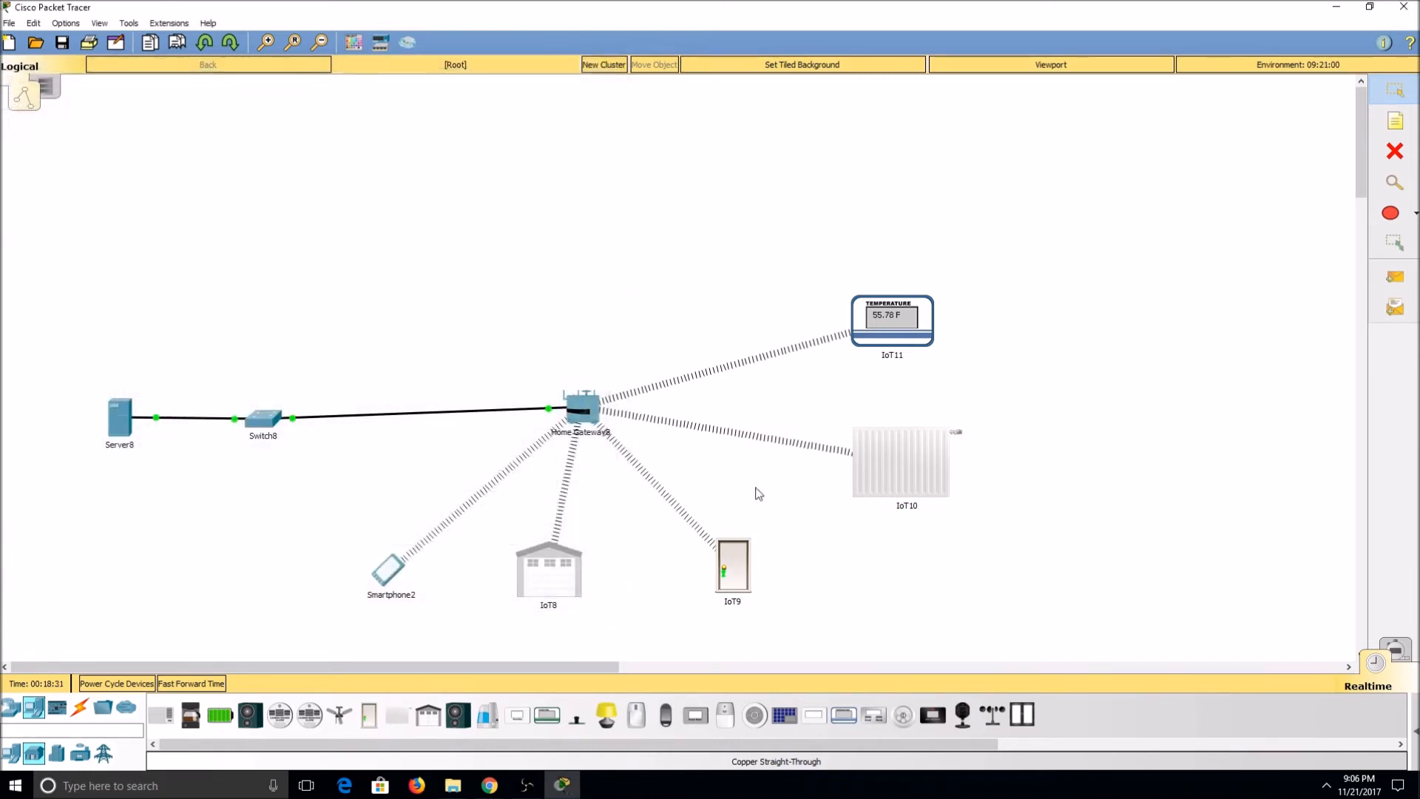
Step: Set the door's IoT server to Remote Server with server address 10.10.10.1
click(740, 562)
click(592, 136)
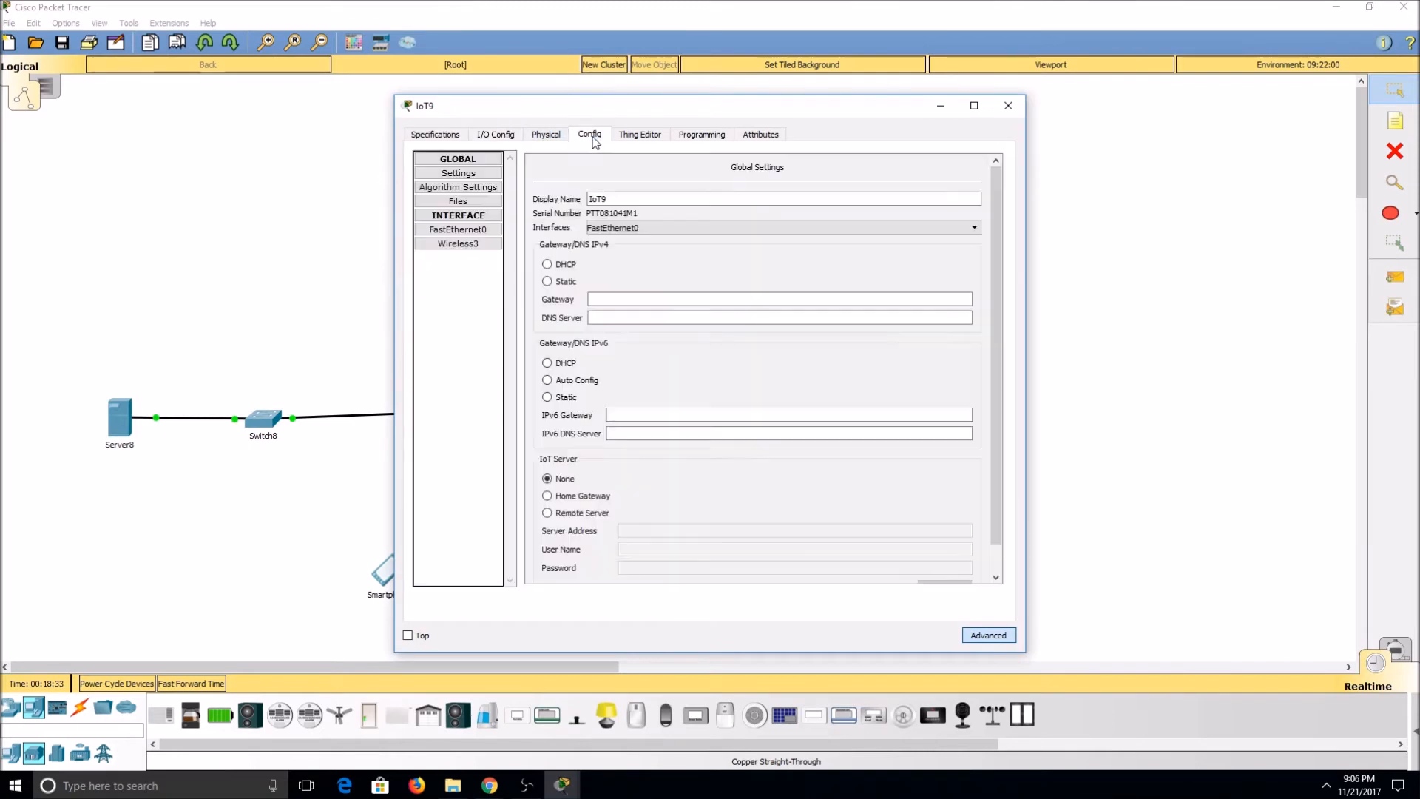
click(579, 516)
click(687, 530)
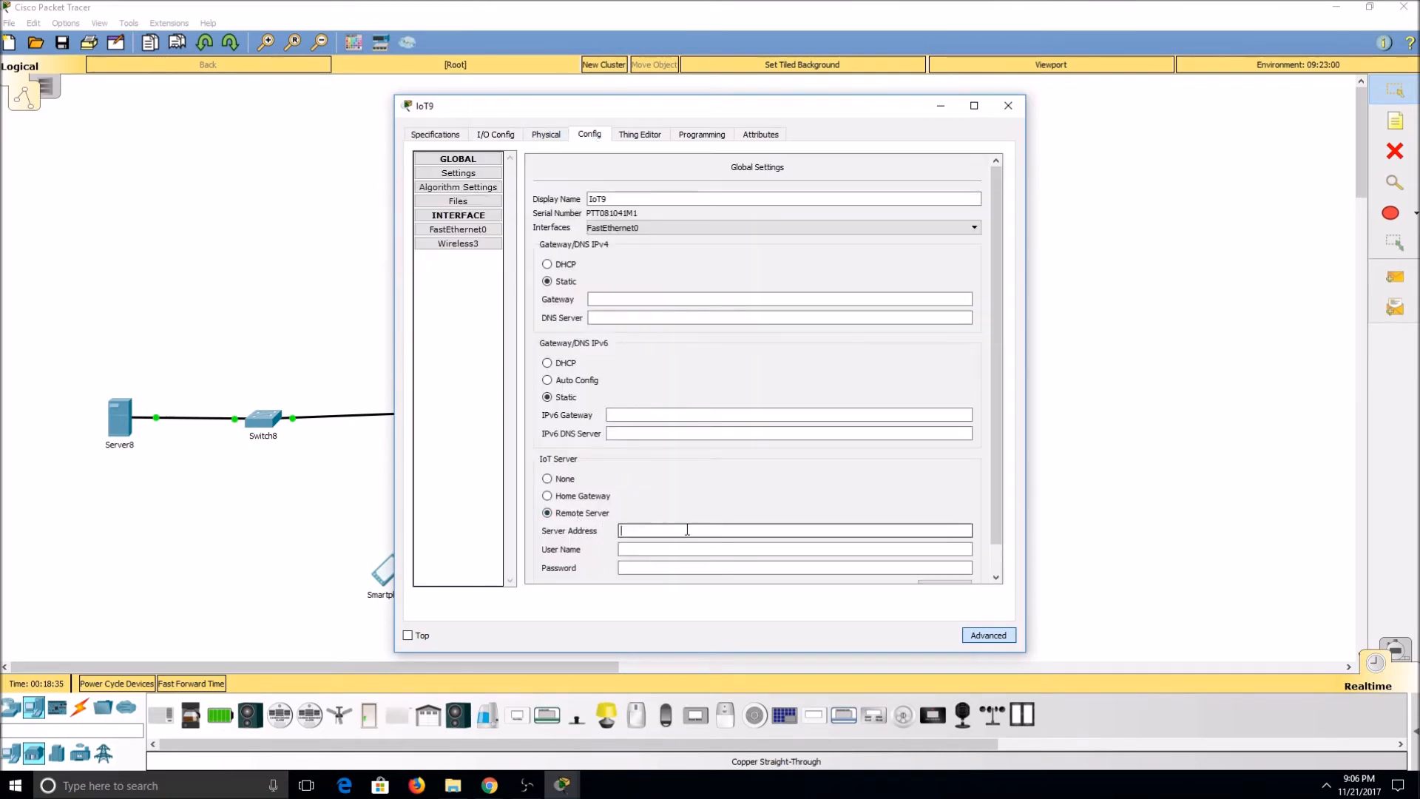
text(10.10.10.1)
Step: Enter the user name admin and the account password for the door, and connect it to the remote server
key(Tab)
text(ad)
key(Tab)
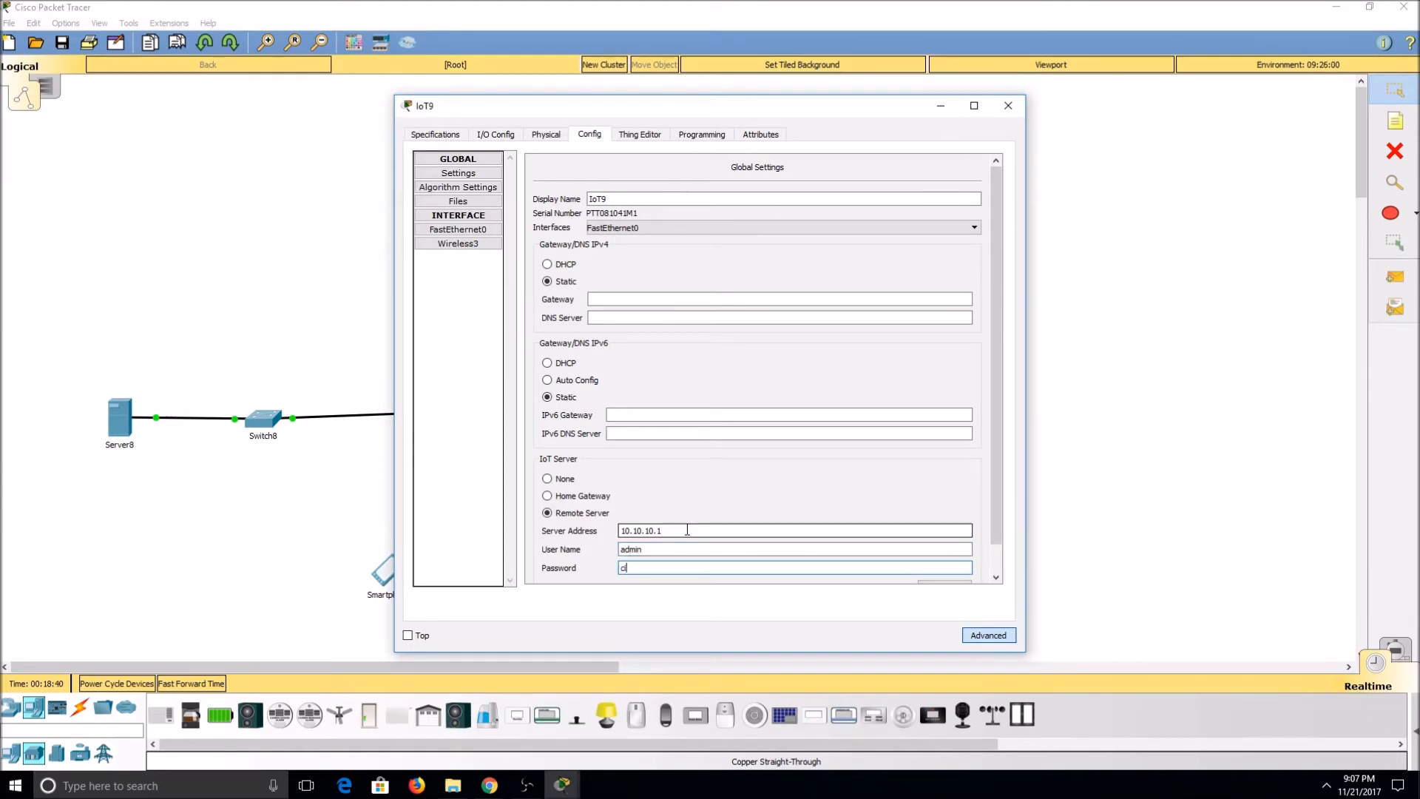
scroll(597, 463, down, 1)
click(941, 557)
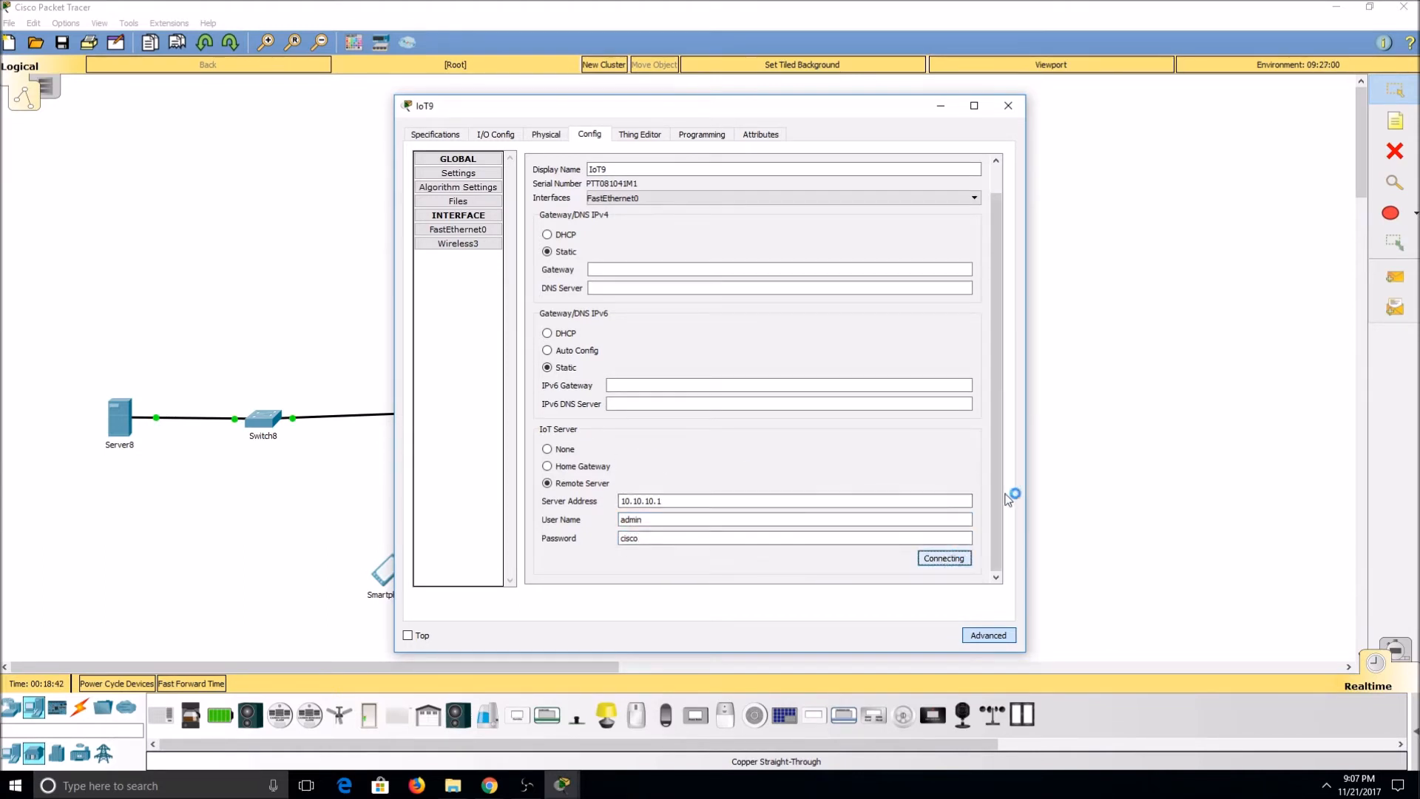
drag(898, 111, 455, 106)
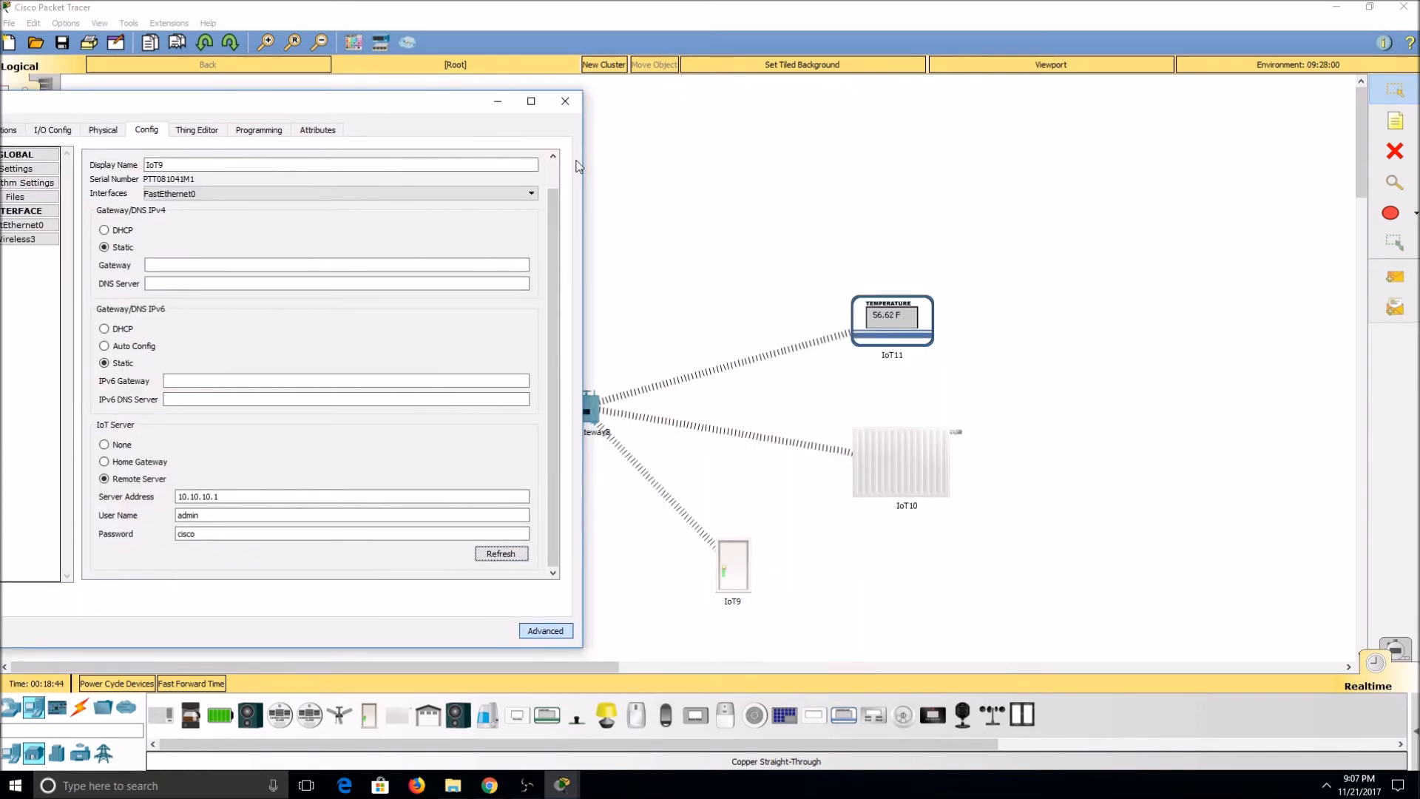
click(565, 100)
Step: Set the furnace's IoT server to Remote Server with server address 10.10.10.1
click(897, 436)
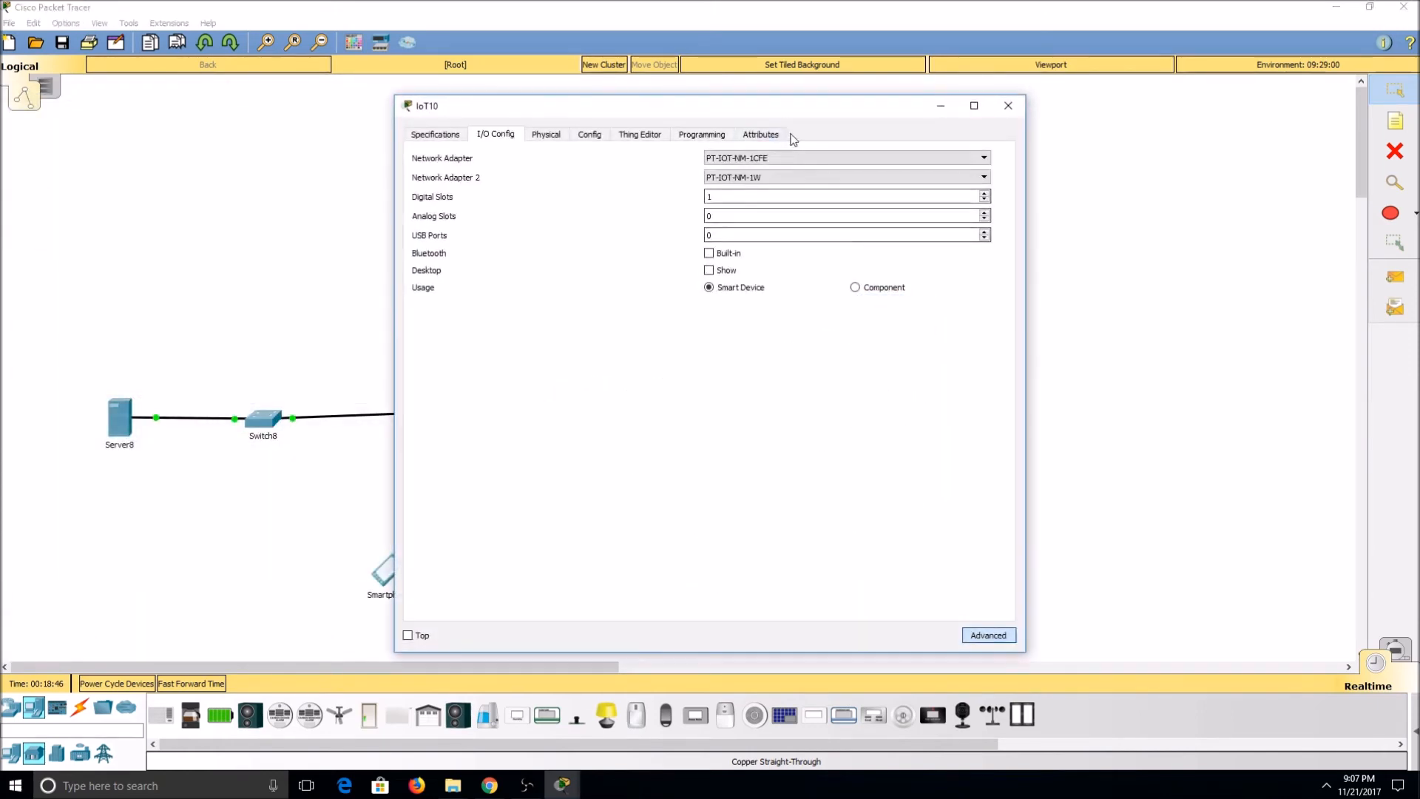
click(591, 136)
click(548, 513)
click(634, 531)
text(10.10.10.1)
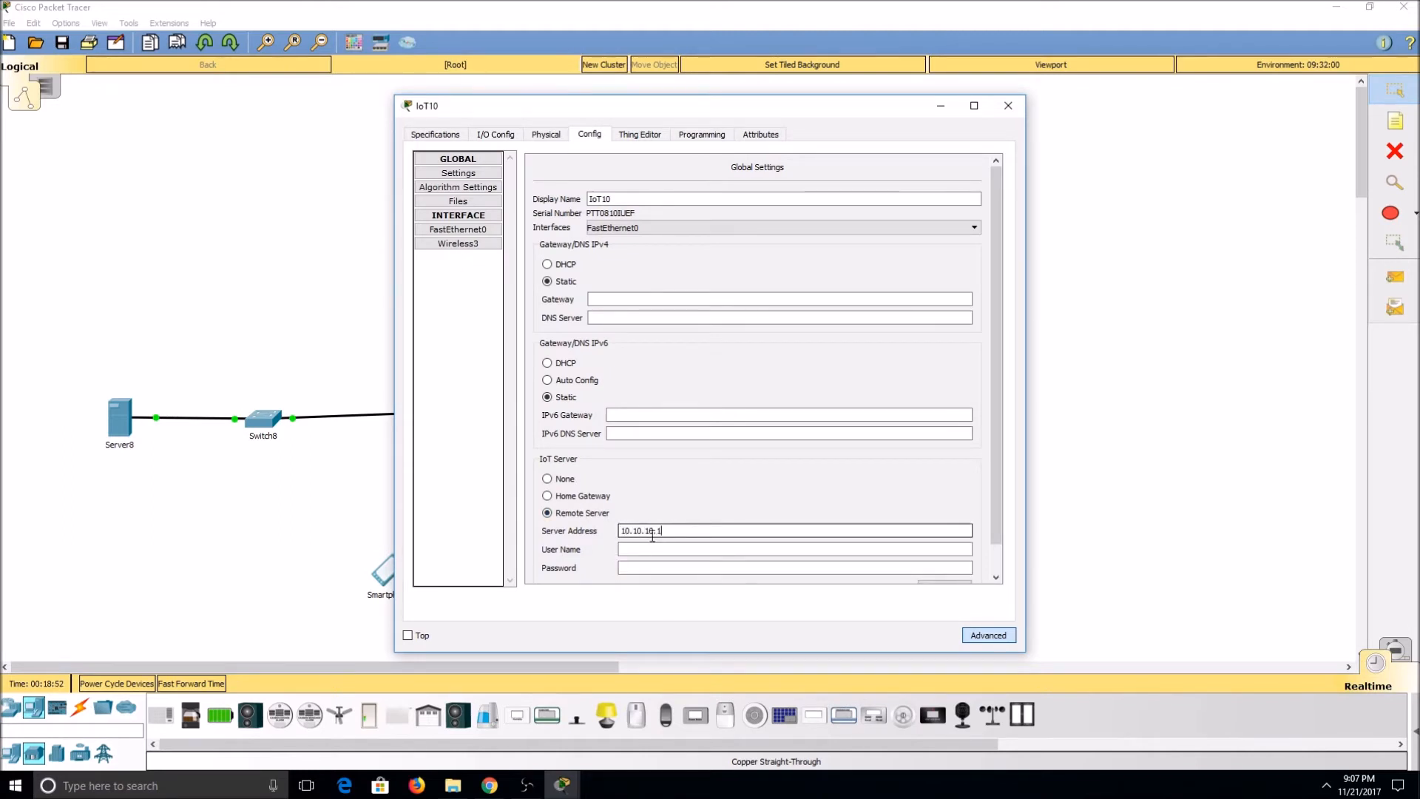
Step: Enter the user name admin and the account password for the furnace, and connect it to the remote server
key(Tab)
text(admin)
key(Tab)
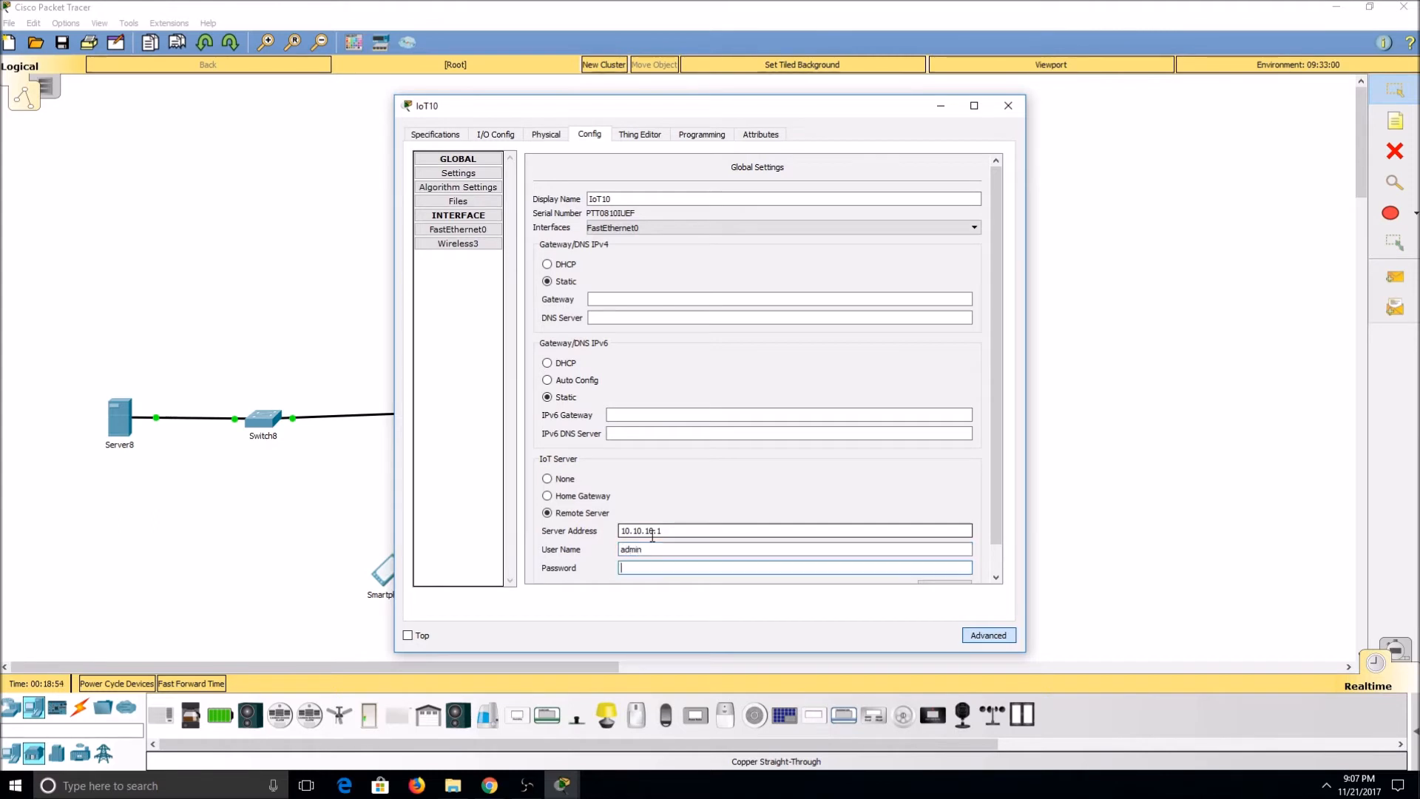
text(cisco)
scroll(925, 555, down, 1)
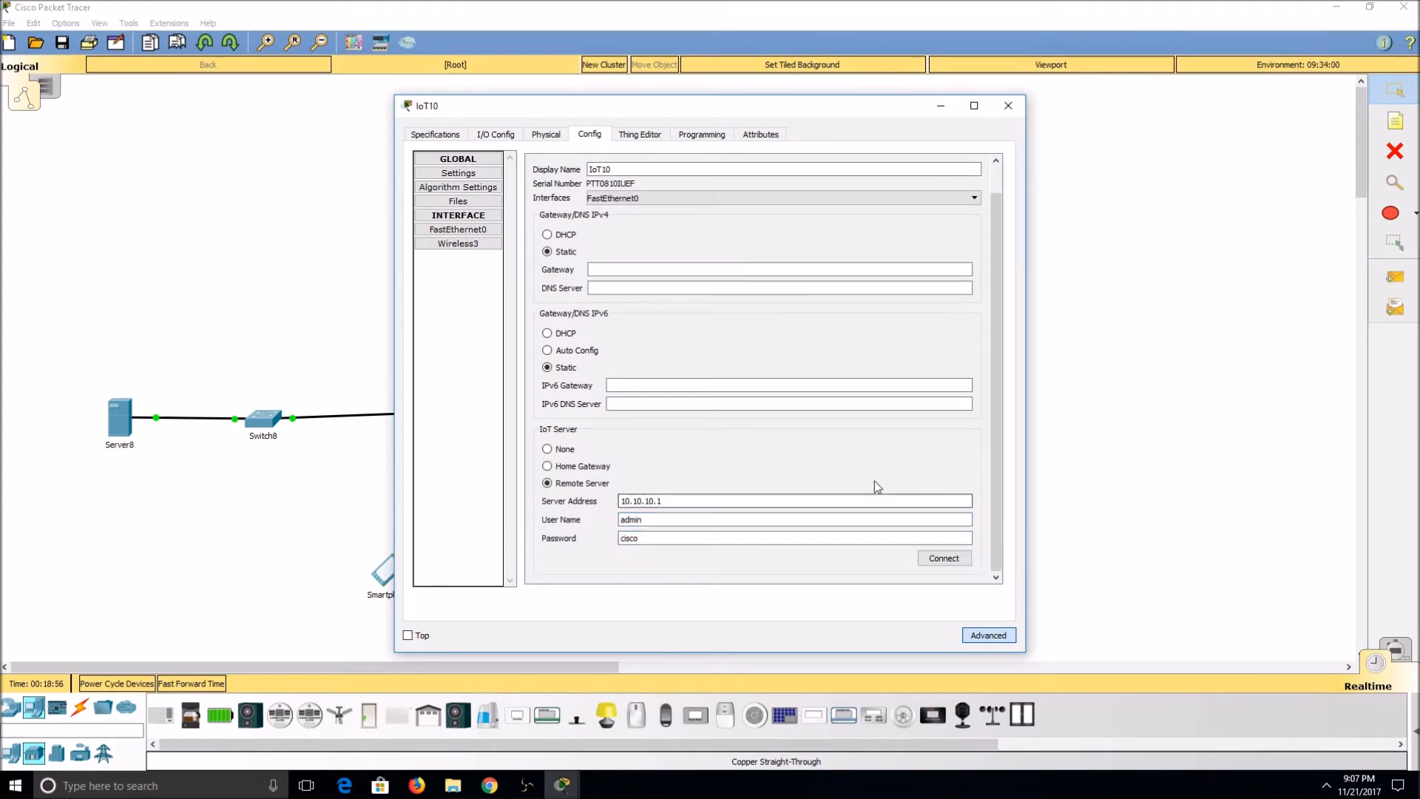
click(944, 558)
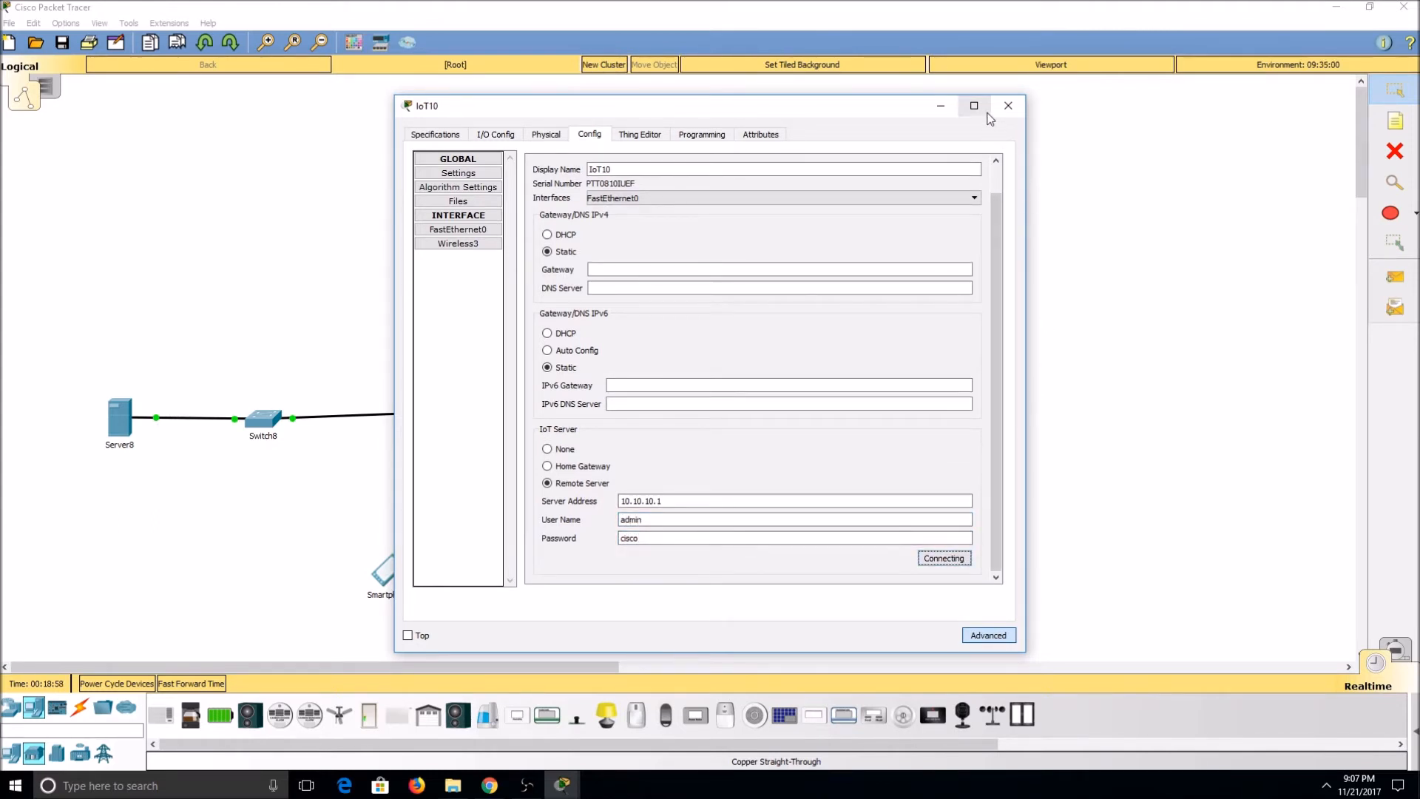
click(1008, 105)
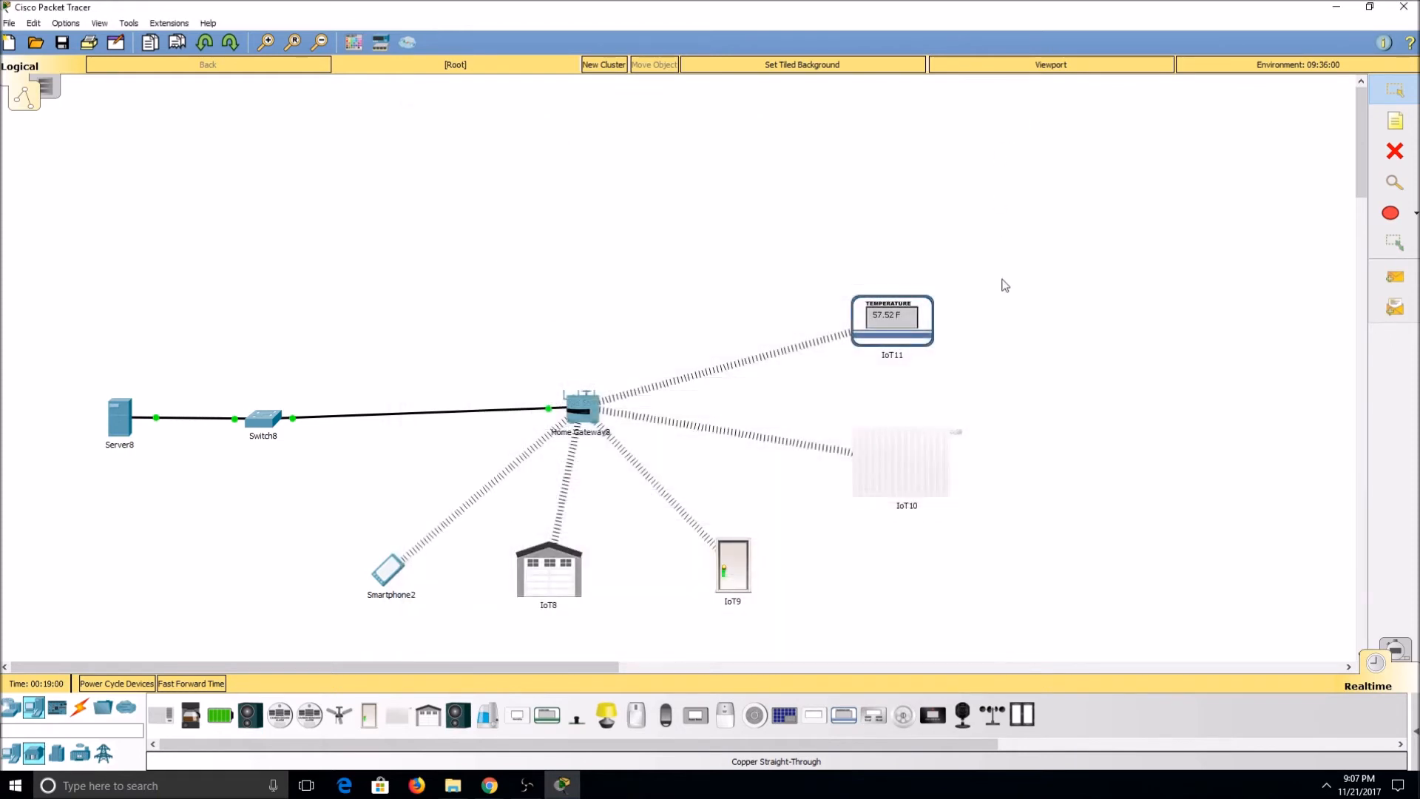
Step: Set the temperature monitor's IoT server to Remote Server with server address 10.10.10.1
click(901, 462)
click(589, 134)
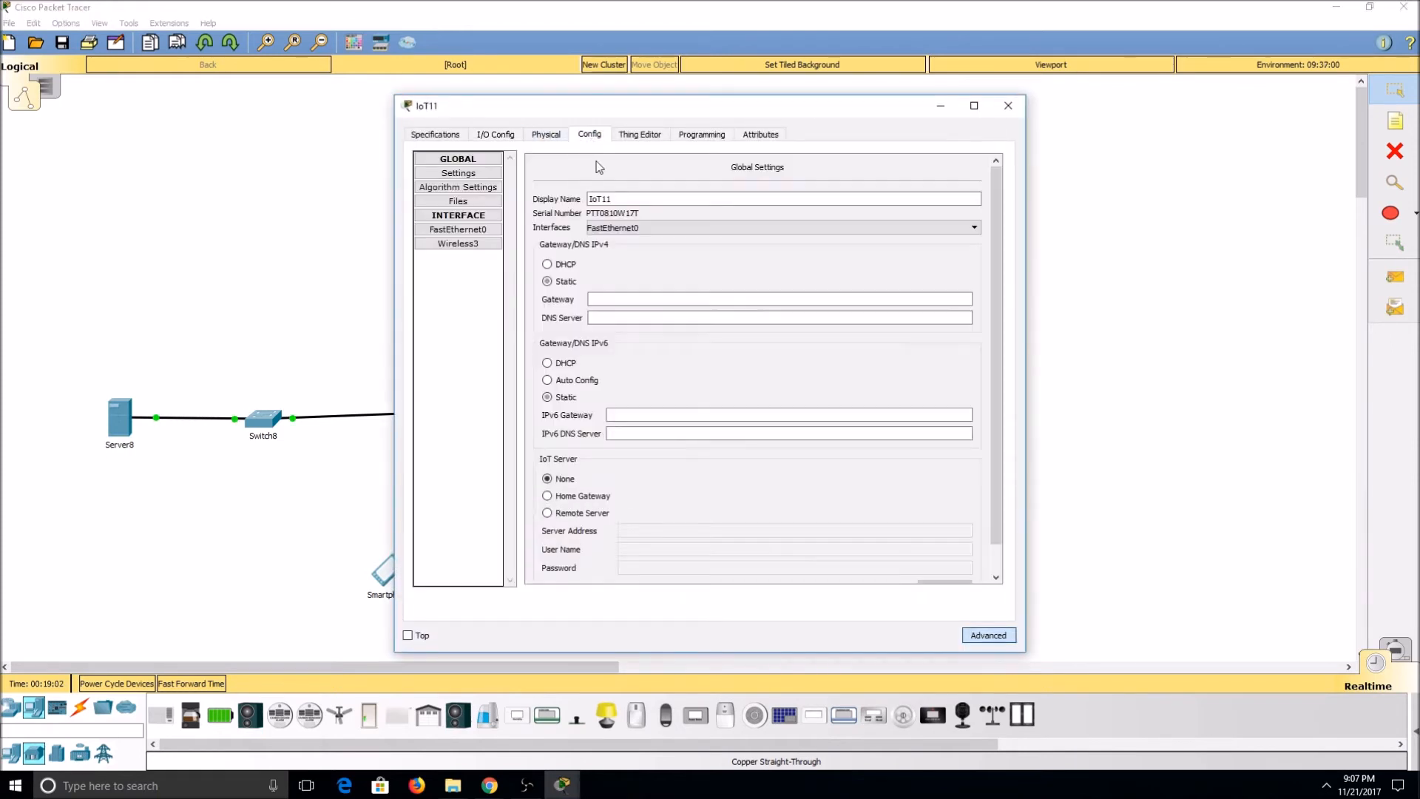
click(644, 532)
text(10)
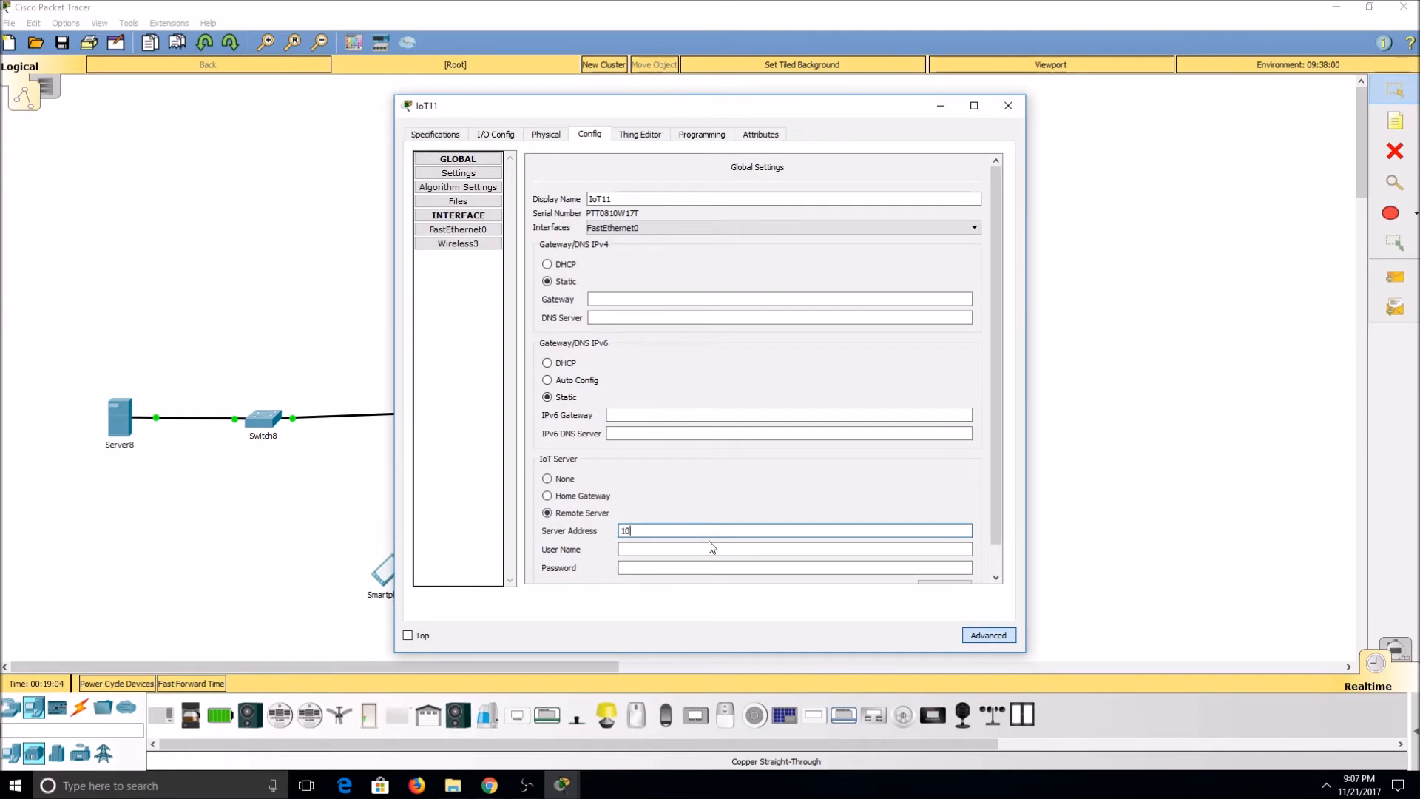
text(.10.10.10.)
Step: Enter the user name admin and the account password for the temperature monitor, and connect it to the remote server
click(711, 547)
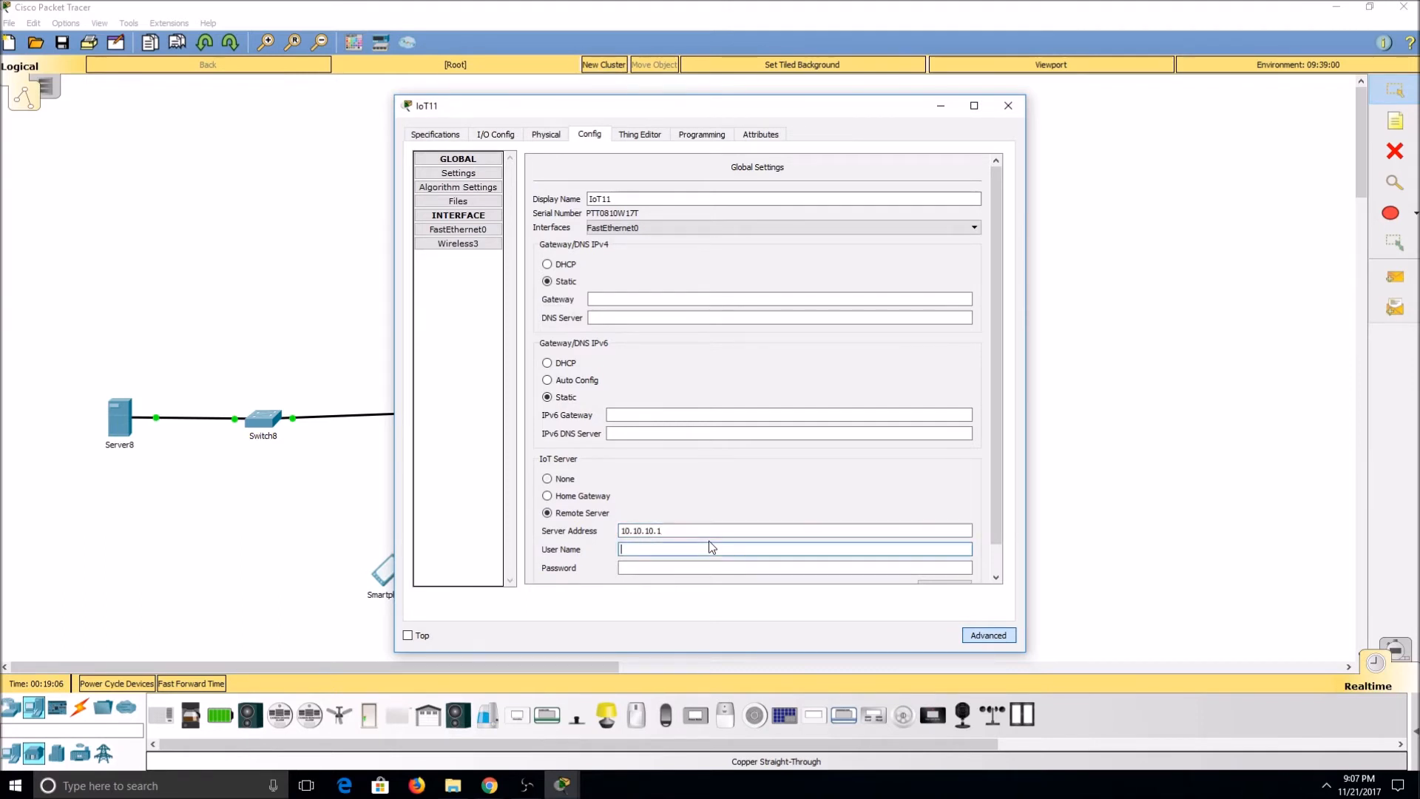
text(admin)
key(Tab)
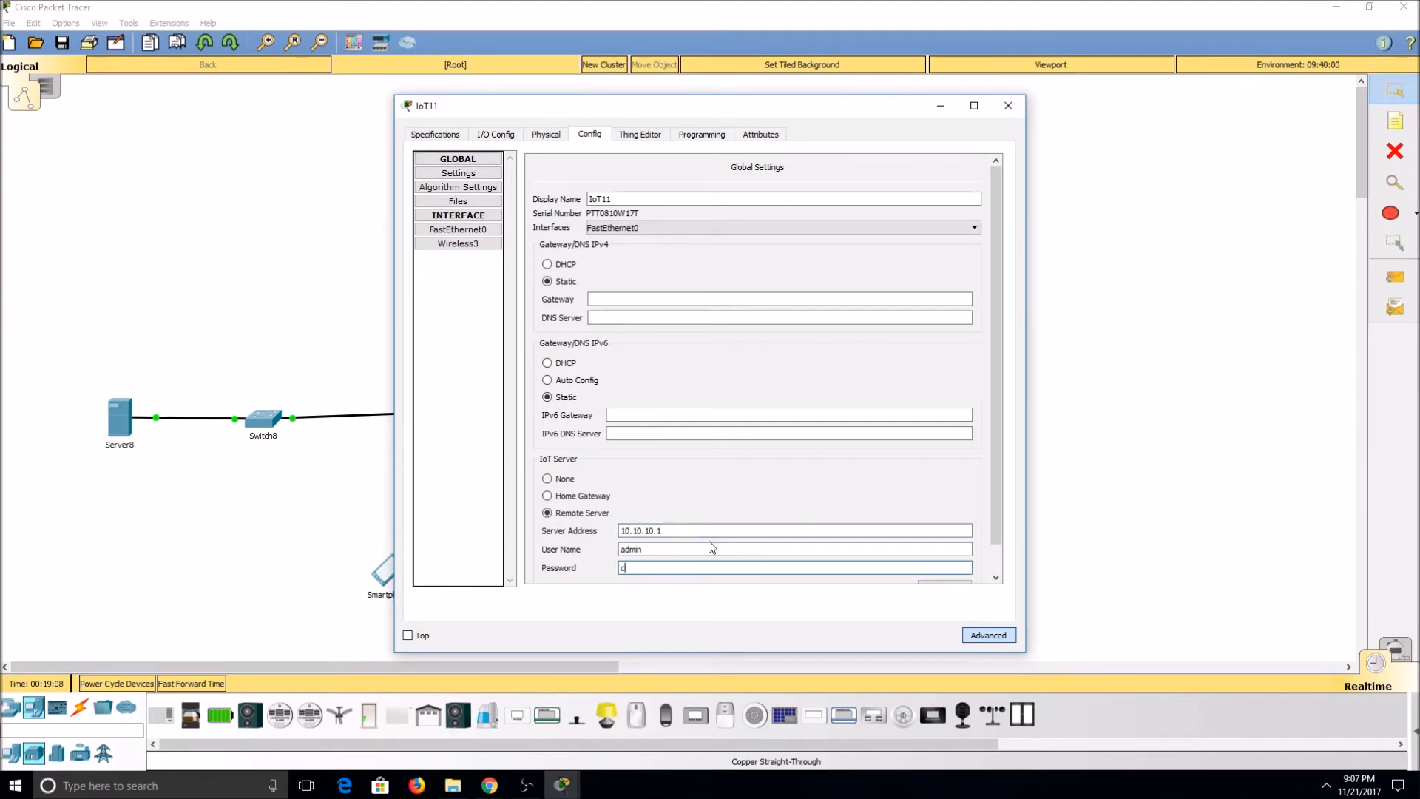
text(cisco)
scroll(723, 498, down, 1)
click(953, 561)
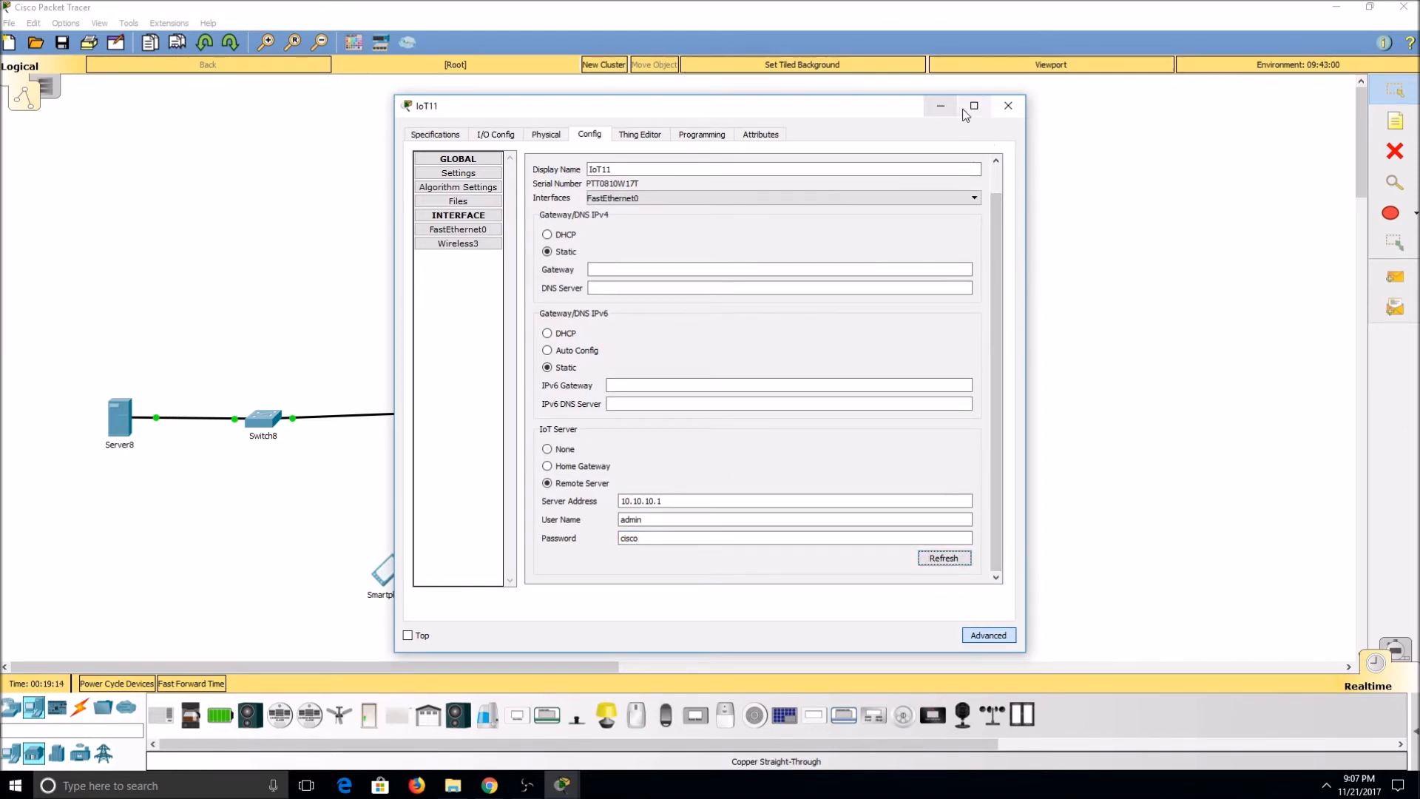
click(1009, 107)
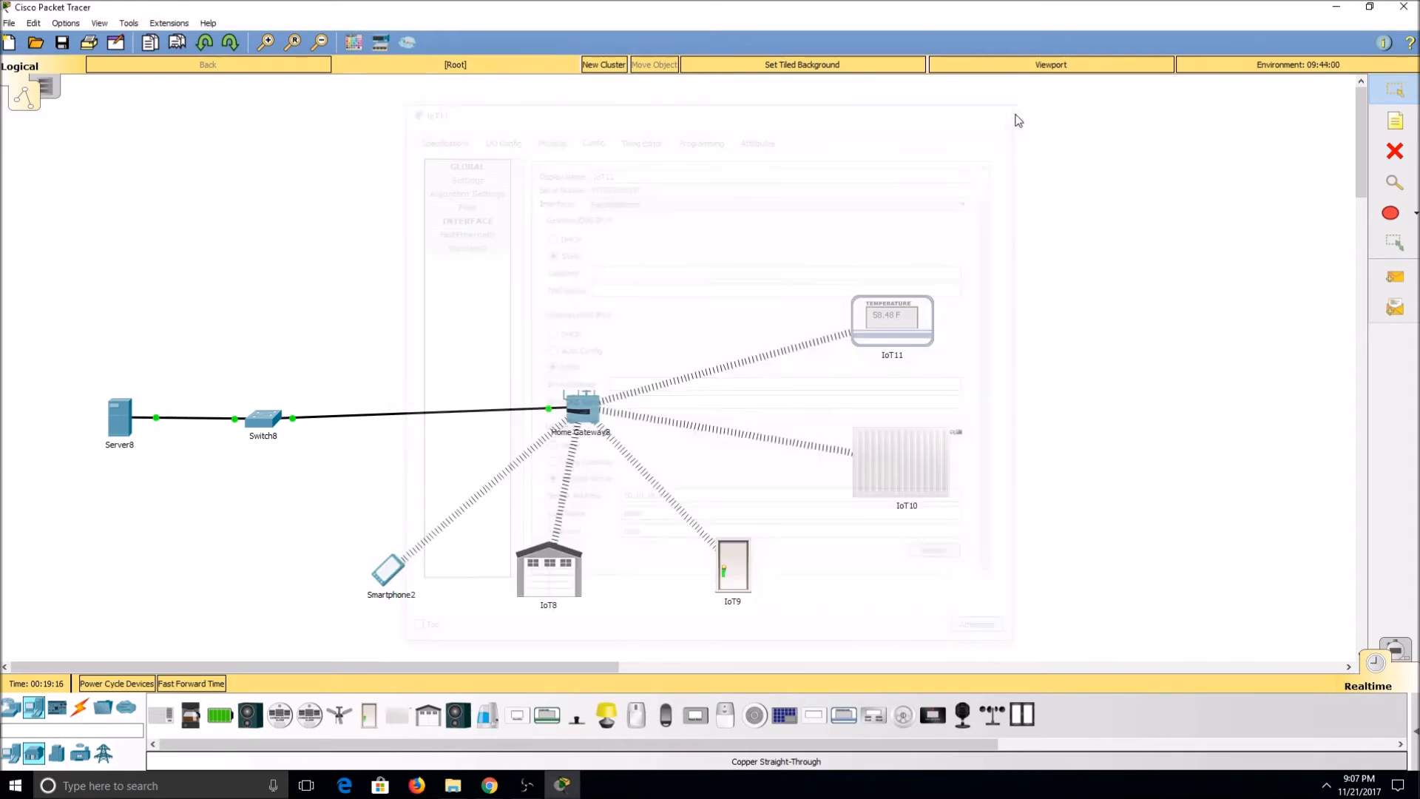
Step: Open the registration server page at 10.10.10.1 in the smartphone's web browser
click(383, 574)
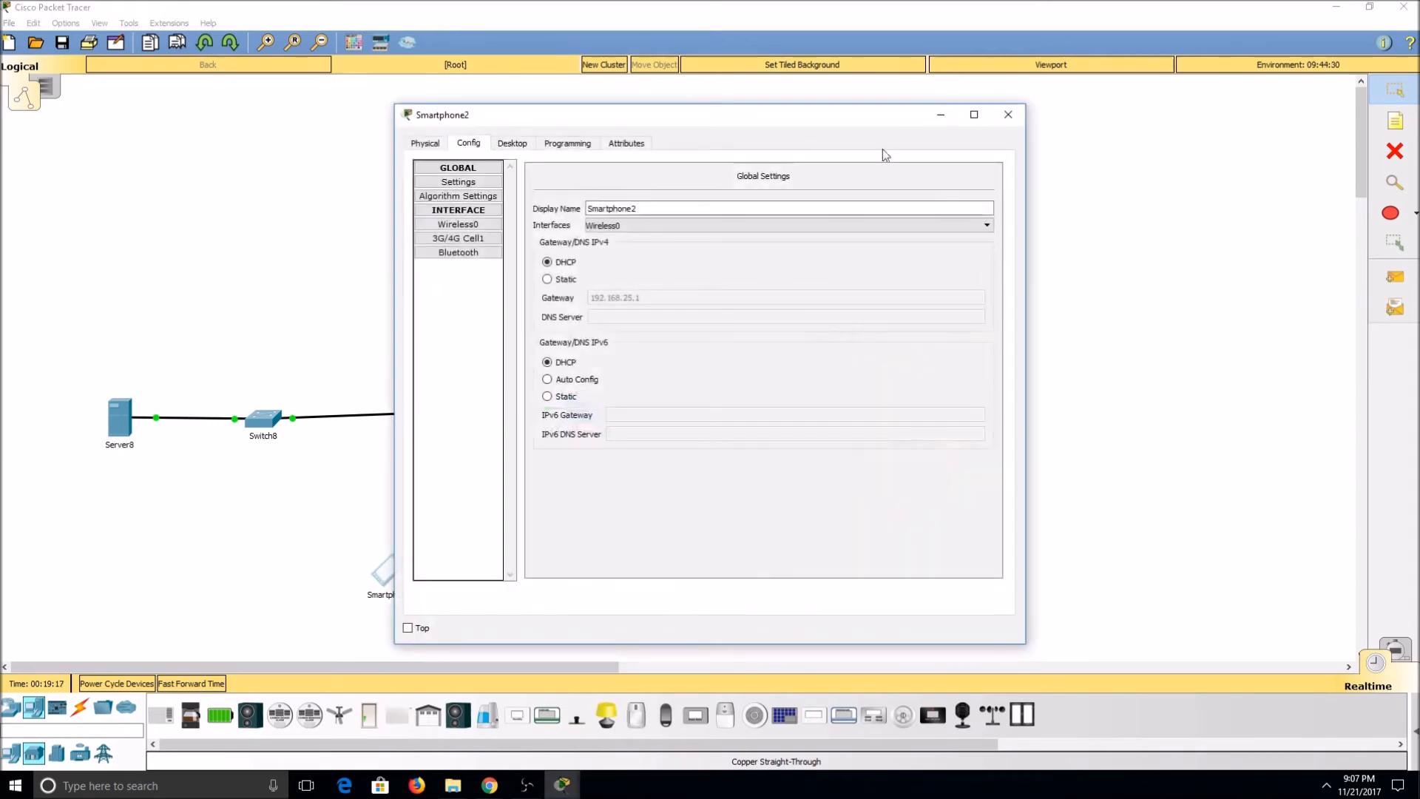
click(512, 144)
click(806, 203)
click(747, 187)
text(10.10.10.1)
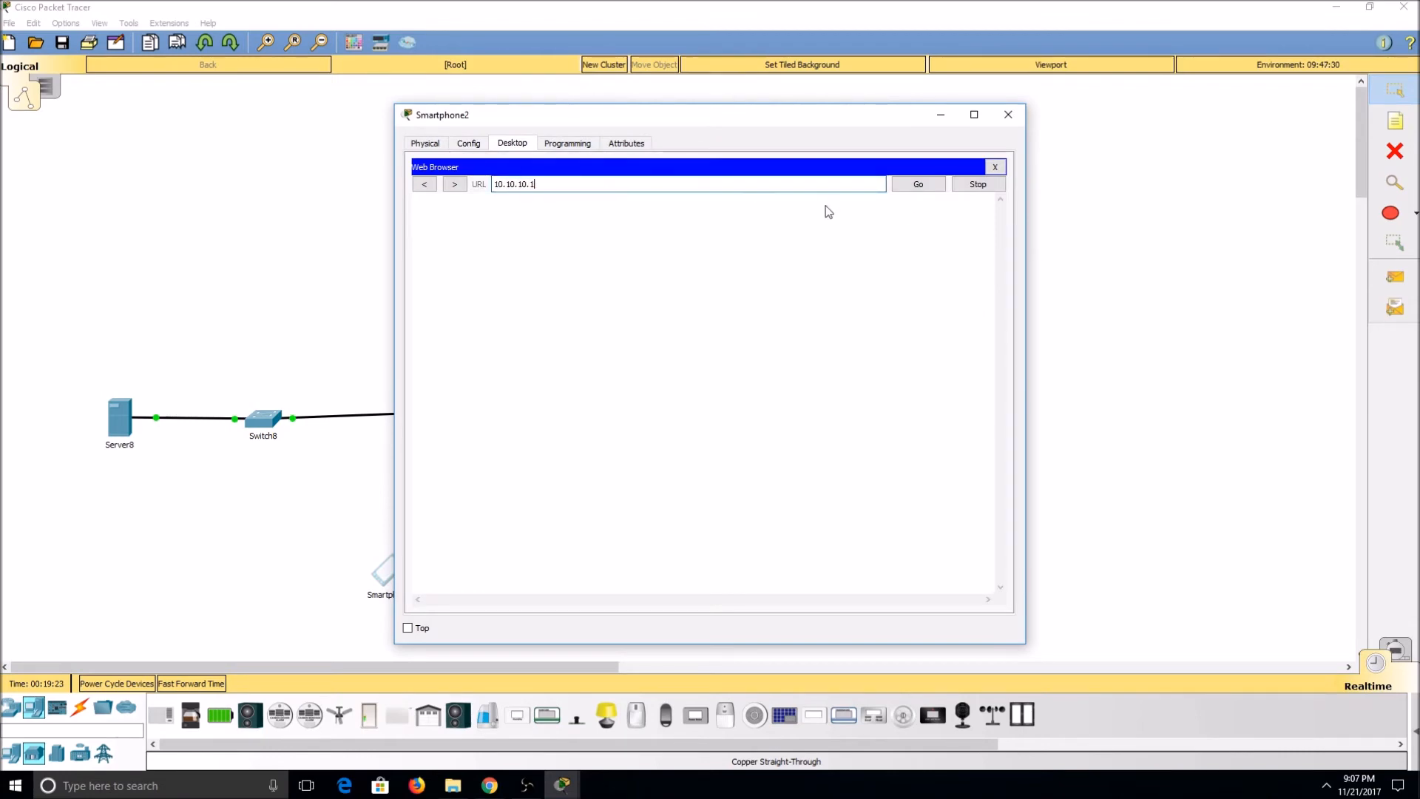
key(Return)
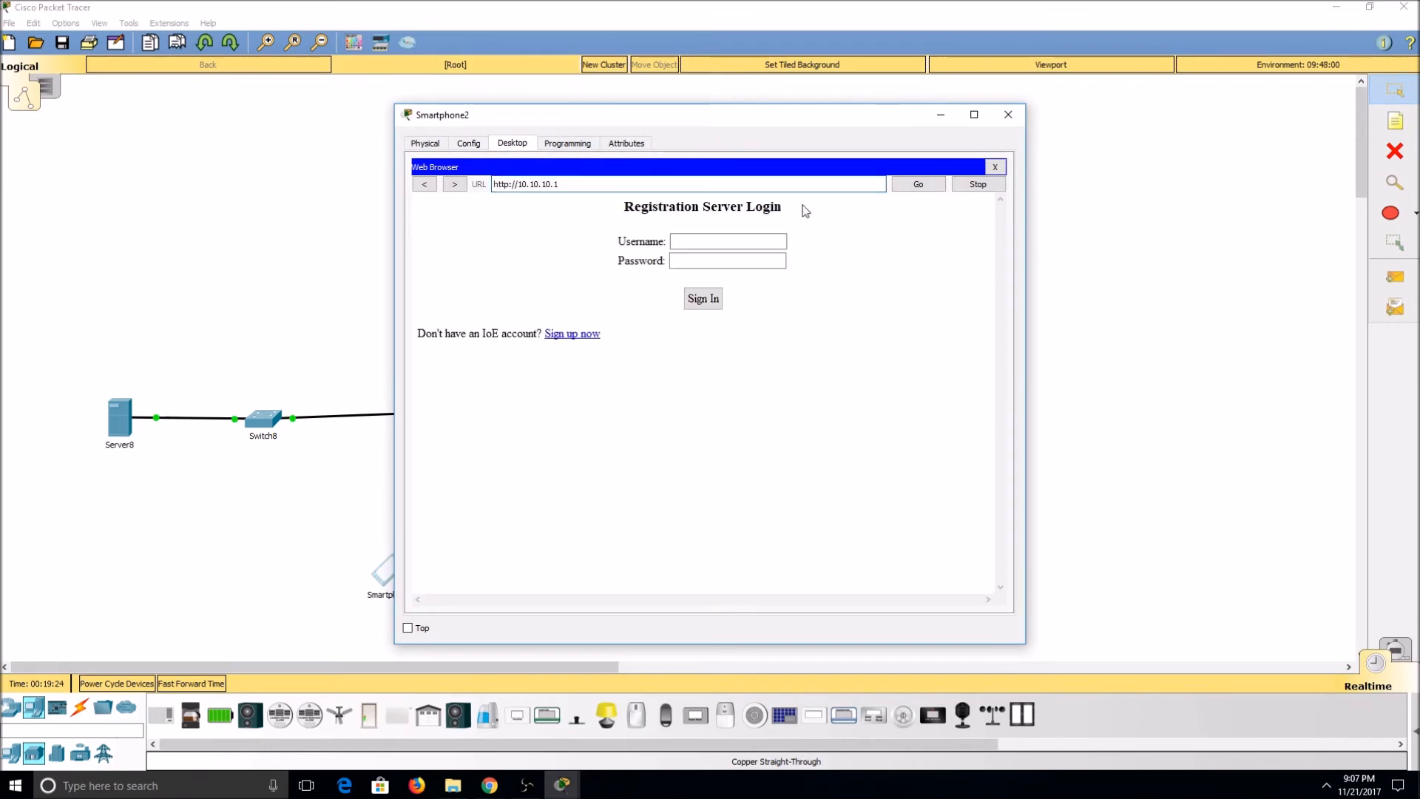
Step: Sign in to the registration server with the user name admin and the account password
click(720, 240)
text(admin)
key(Tab)
text(admin)
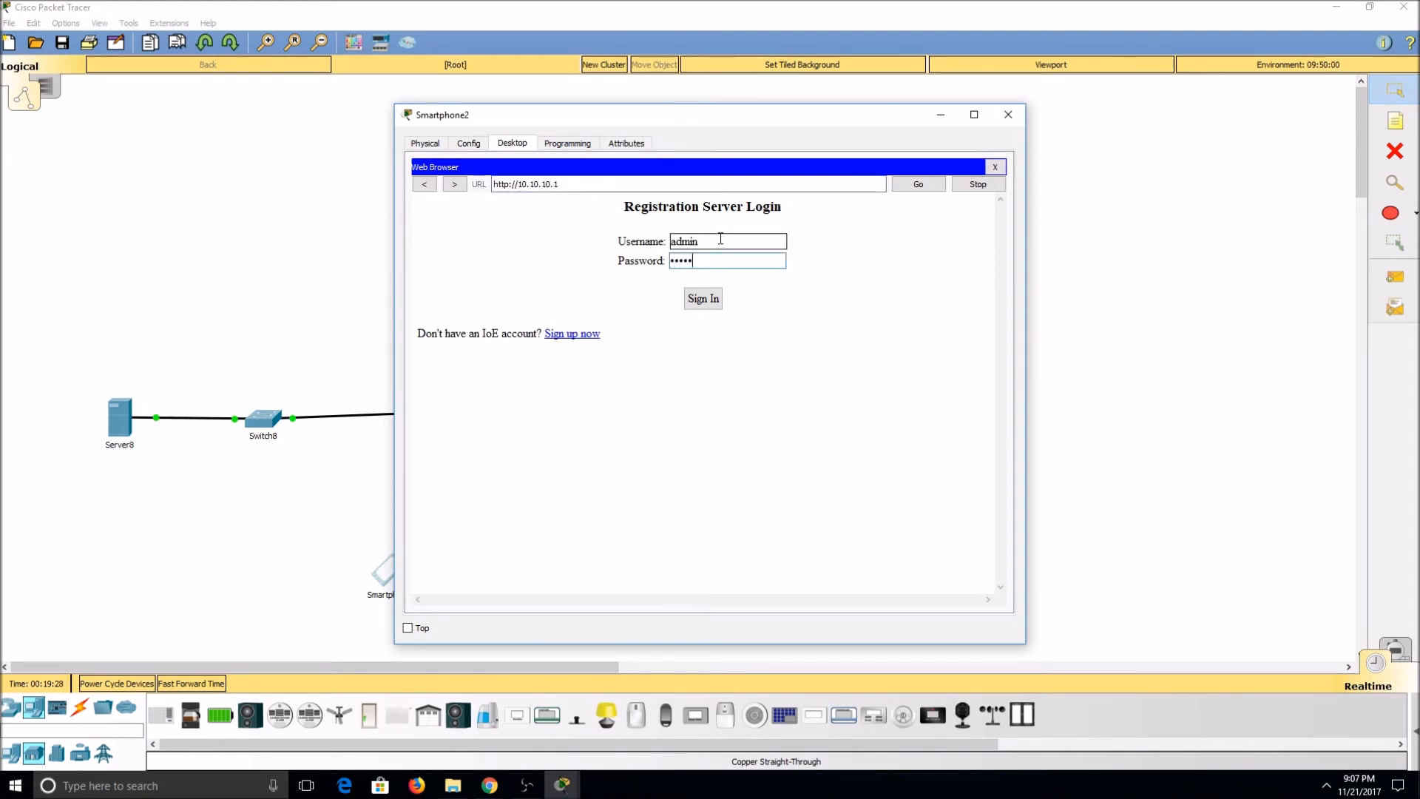
click(704, 300)
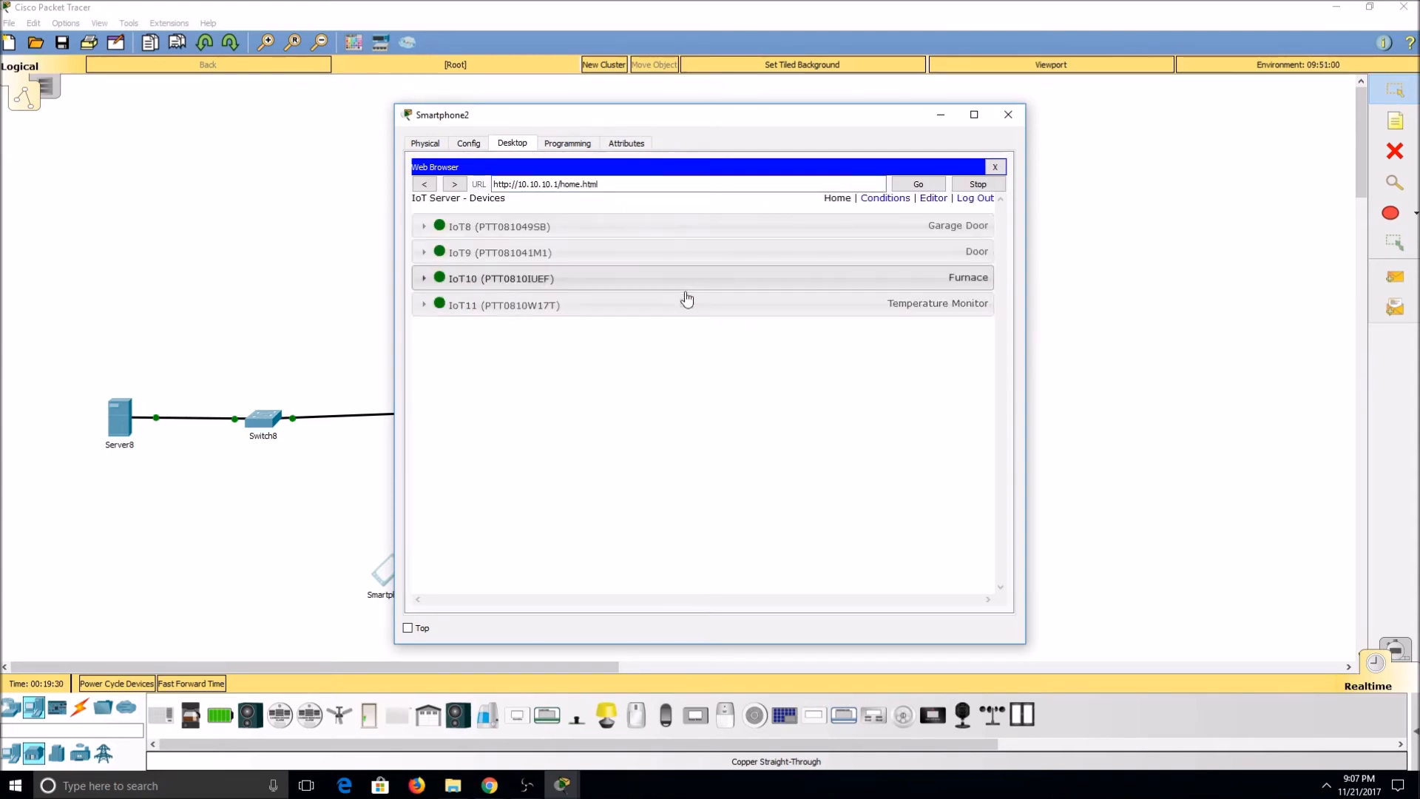
Step: Expand the garage door's controls on the device list and test the door by switching it on and off
click(429, 228)
drag(857, 118, 1180, 66)
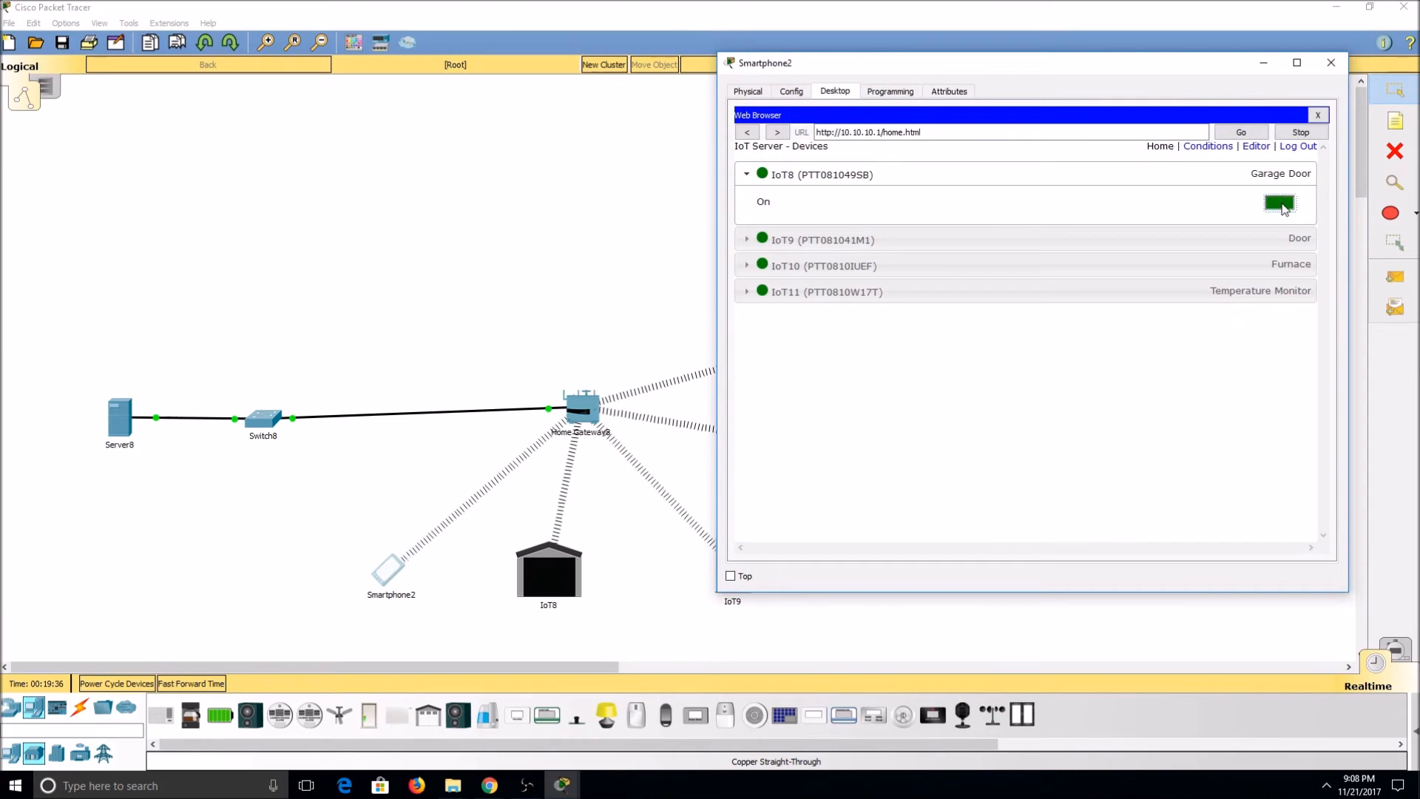
drag(1166, 77, 475, 83)
Step: Expand the door's controls on the device list, then lock and unlock the door
click(347, 256)
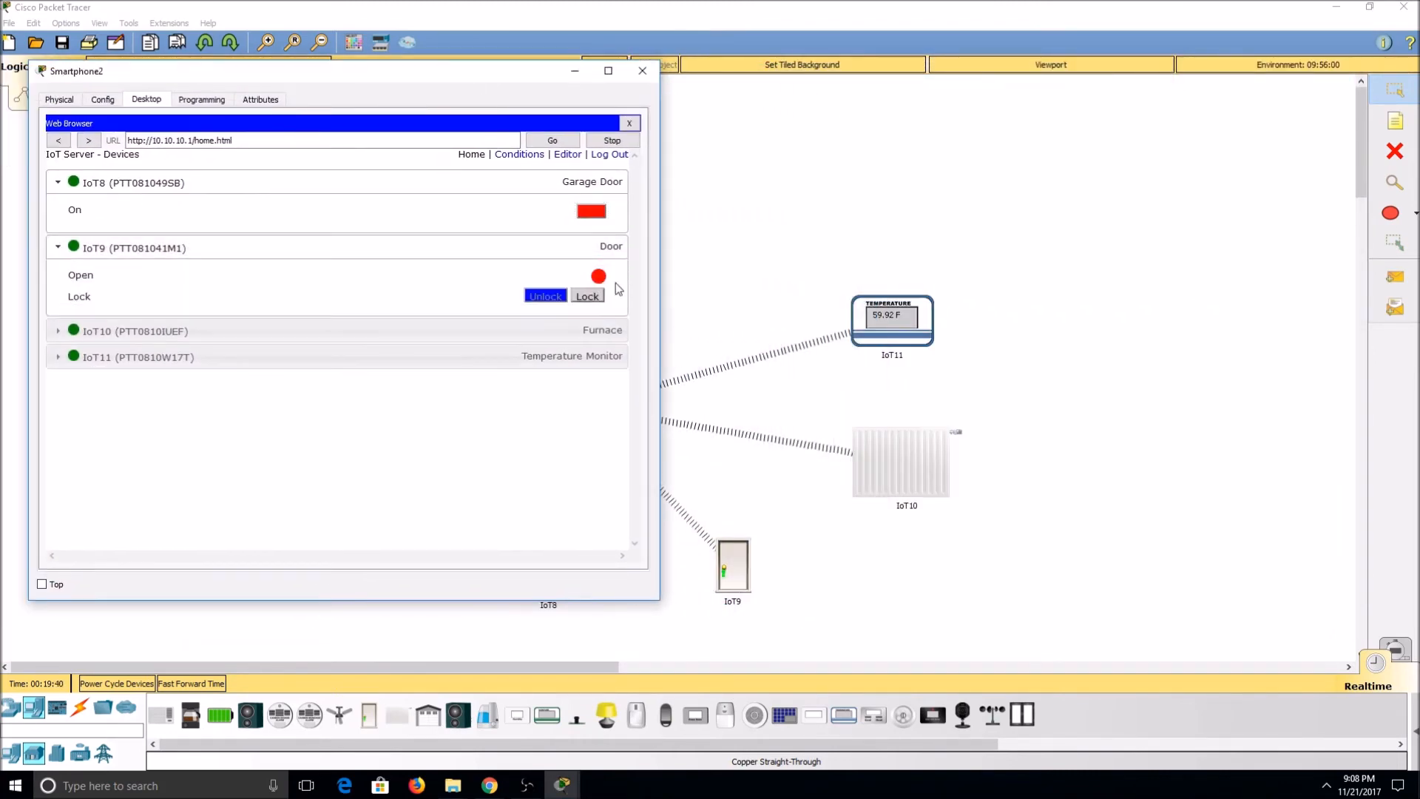
click(589, 300)
click(545, 296)
Step: Test the furnace by switching it on and off, and expand the temperature monitor's entry to view its reading
click(510, 329)
click(591, 362)
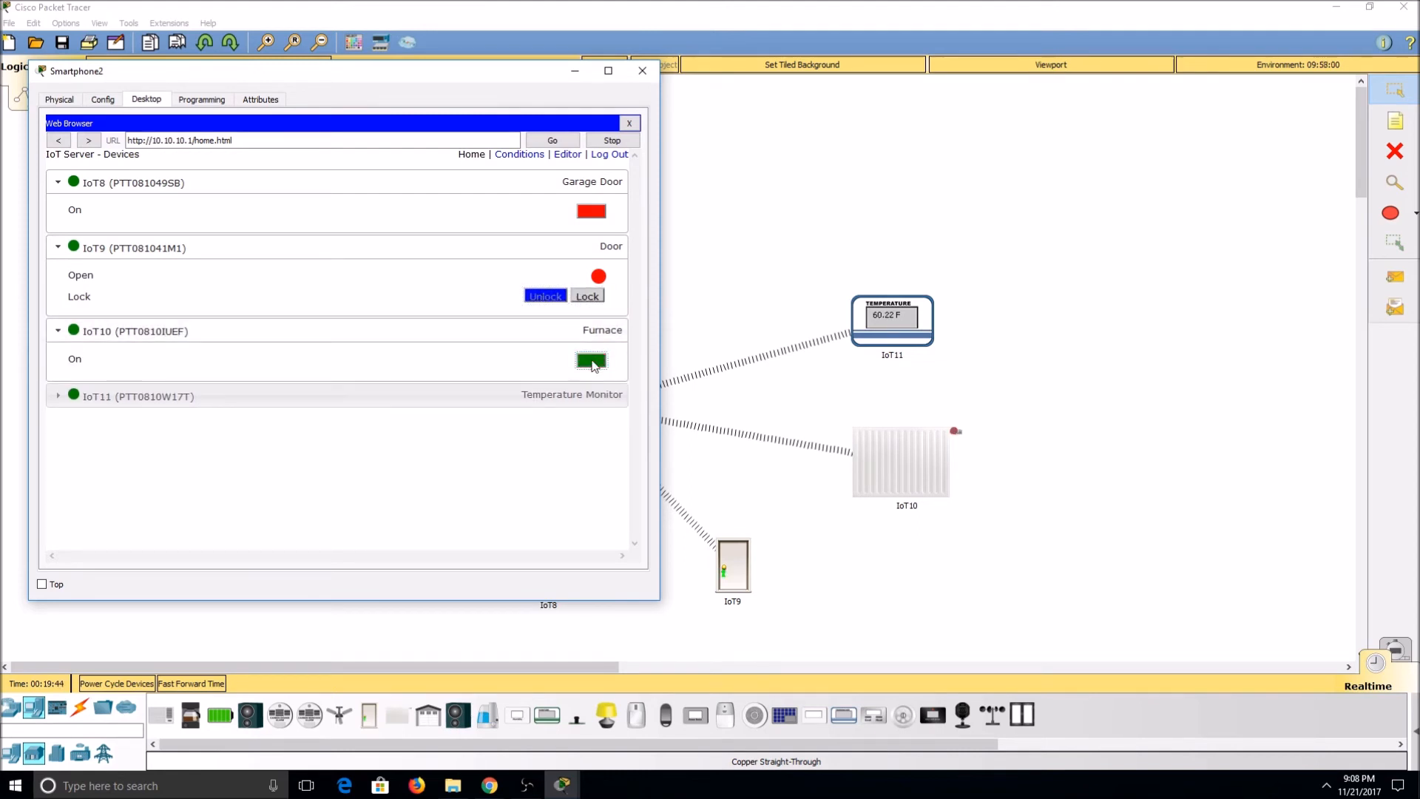
click(592, 362)
click(559, 398)
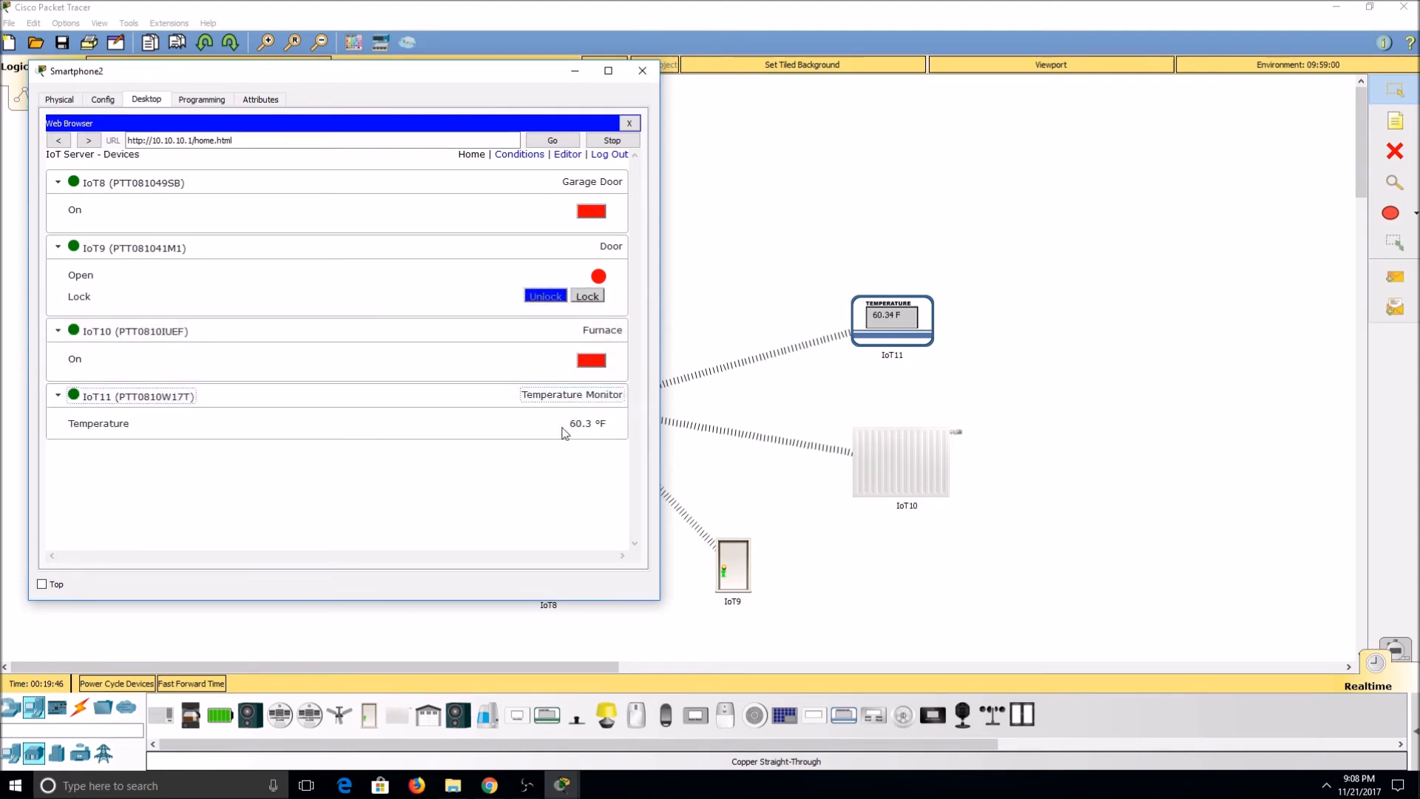
Step: Open the IoT server's Conditions page and start a new rule, keeping the network diagram in view
drag(488, 72, 1166, 108)
click(1166, 190)
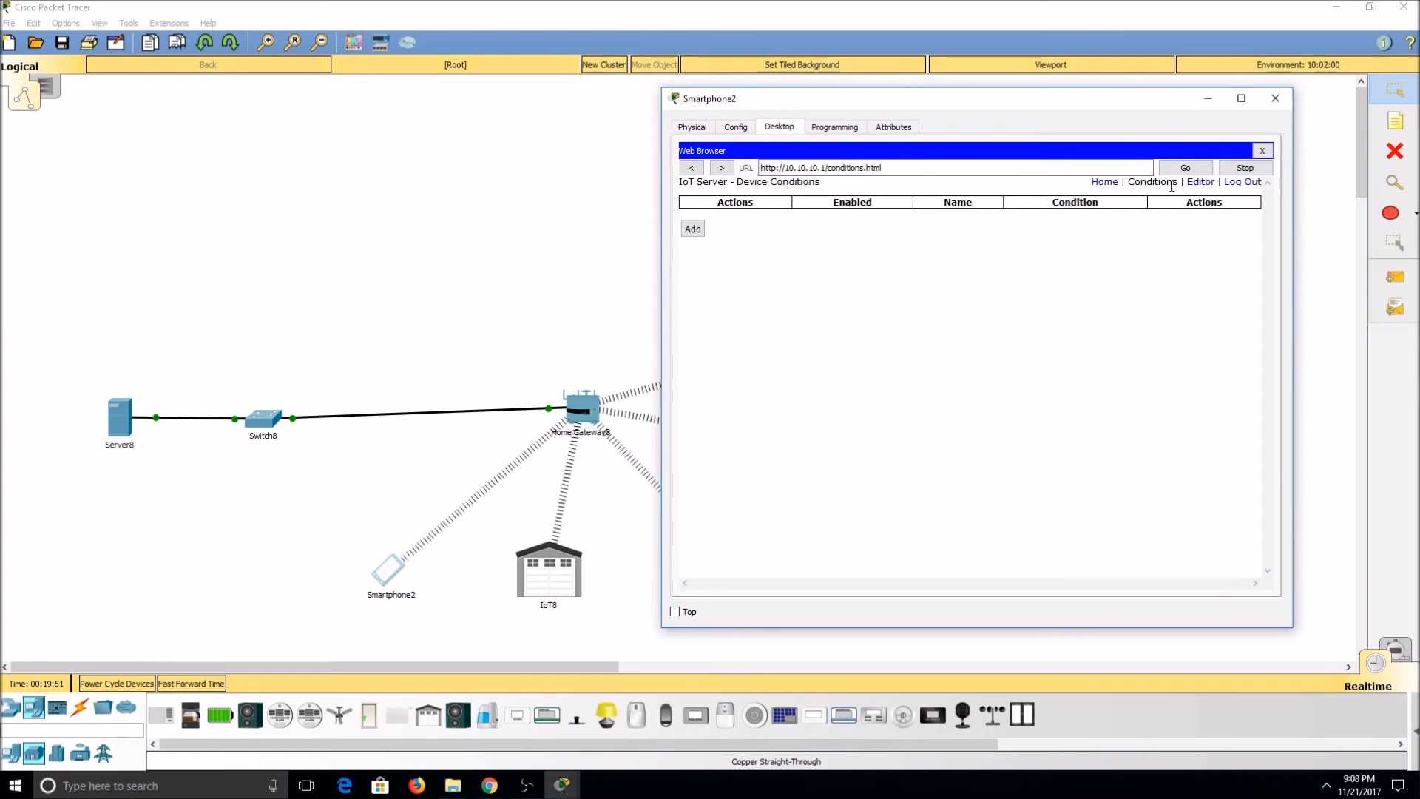
drag(1110, 111, 1175, 107)
click(758, 224)
drag(1092, 104, 1294, 118)
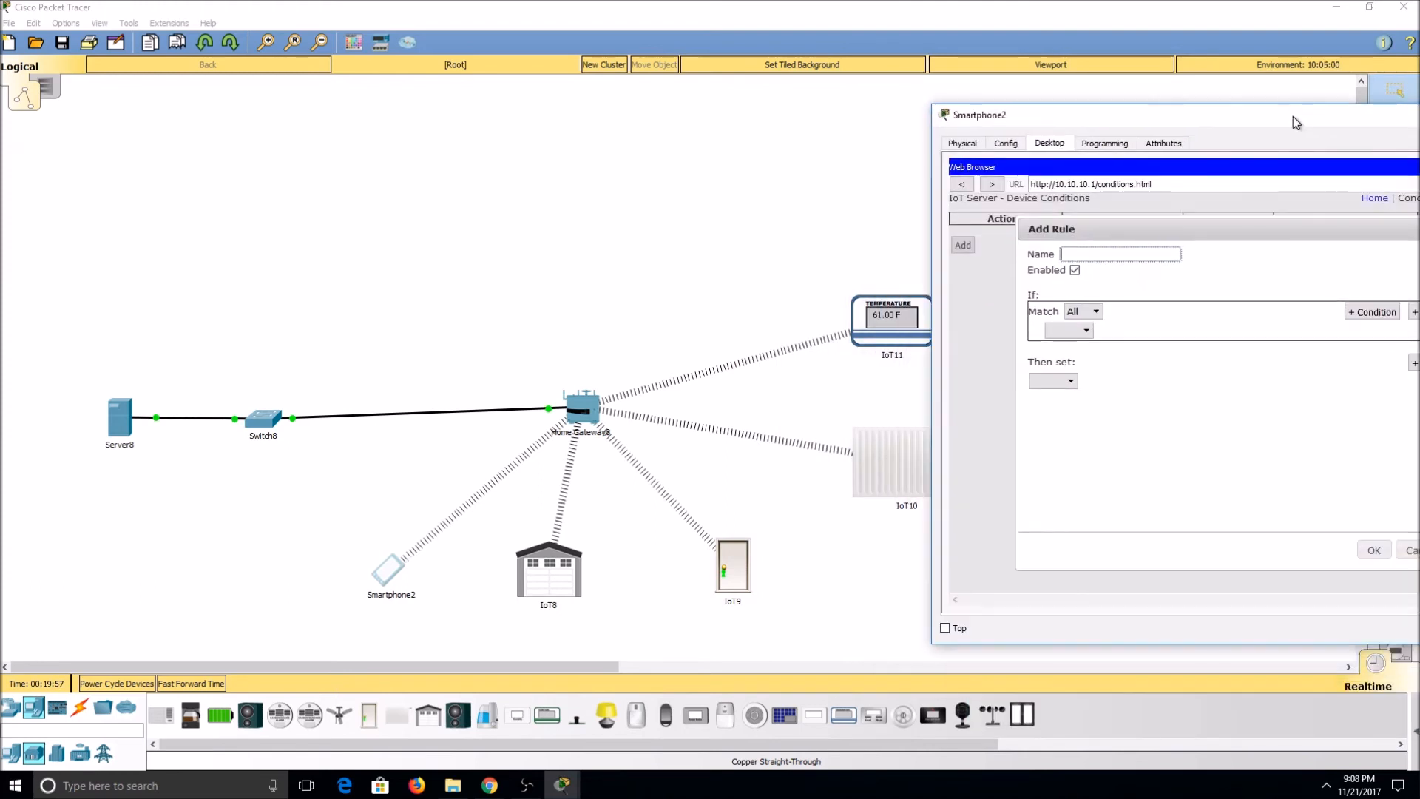
click(1082, 336)
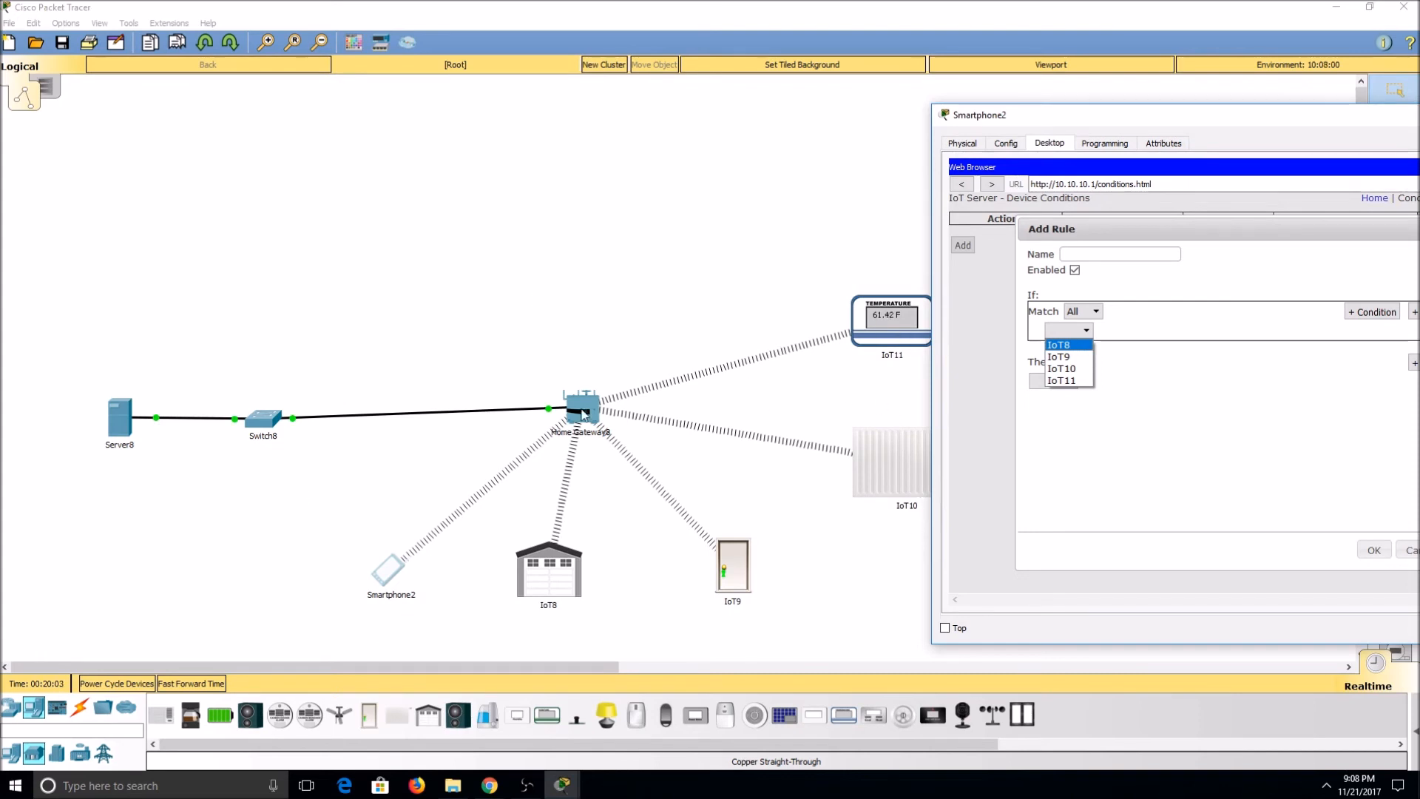
click(622, 318)
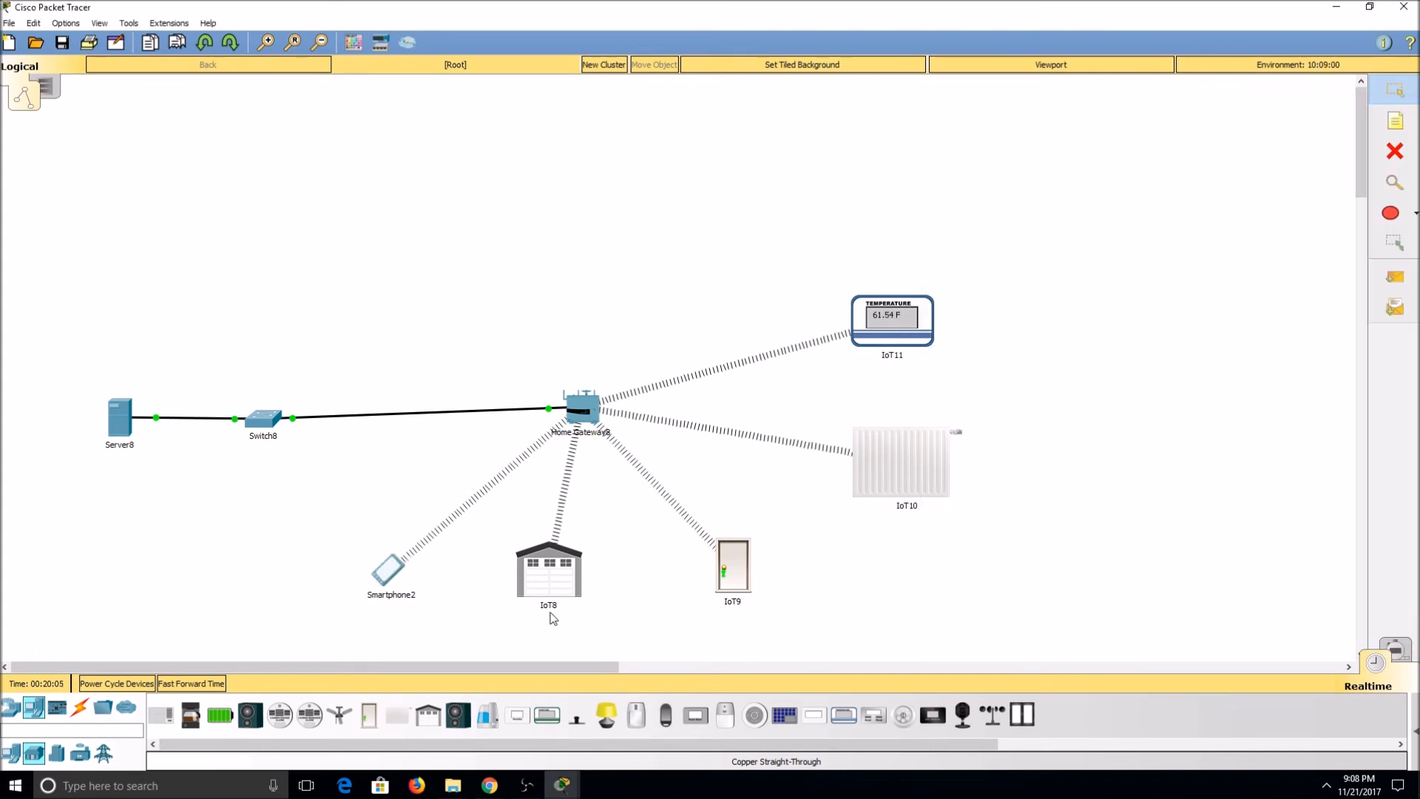
Step: Rename the garage door IoT8 as Garage and the door IoT9 as Front Door in the network diagram
click(548, 605)
text(Gara)
click(847, 549)
click(740, 601)
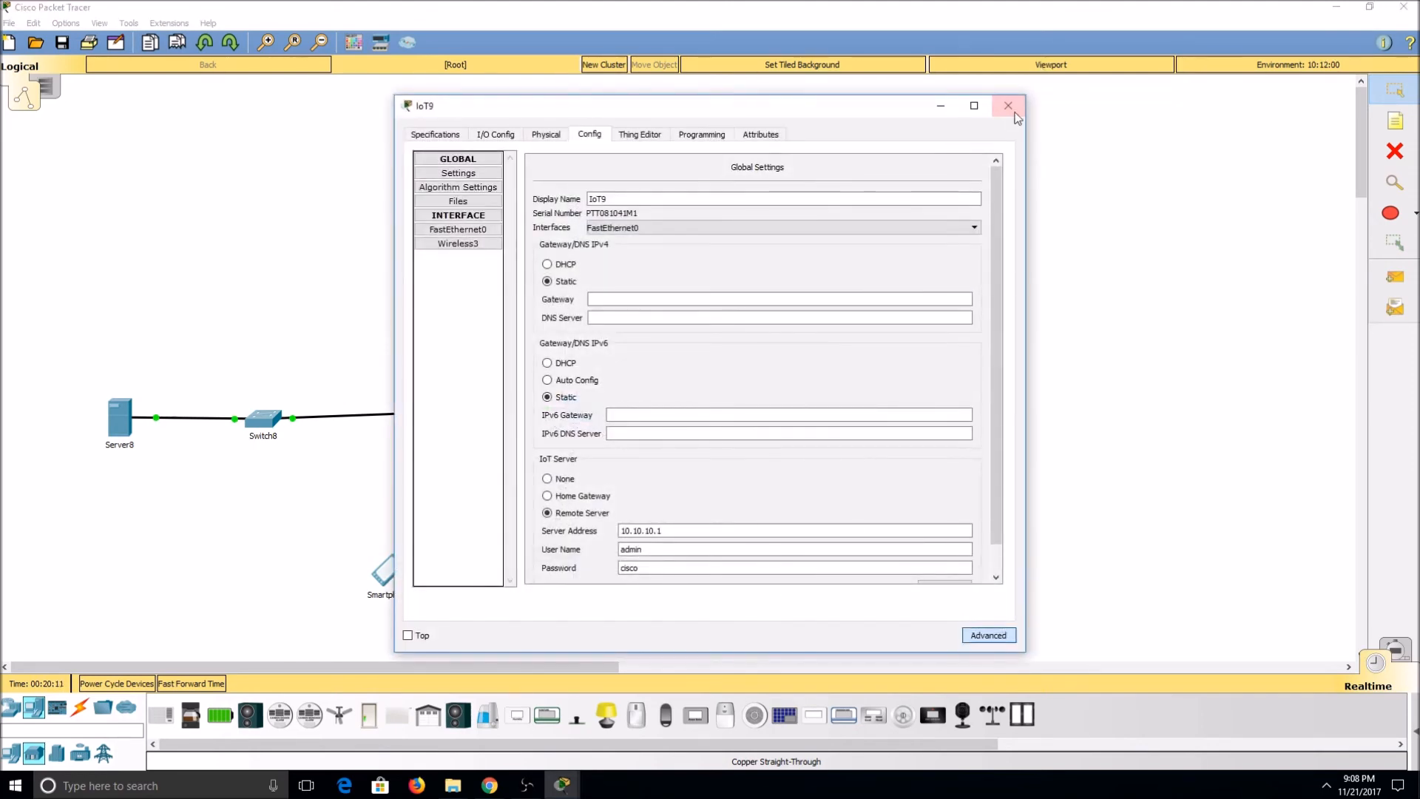
click(1010, 106)
click(735, 605)
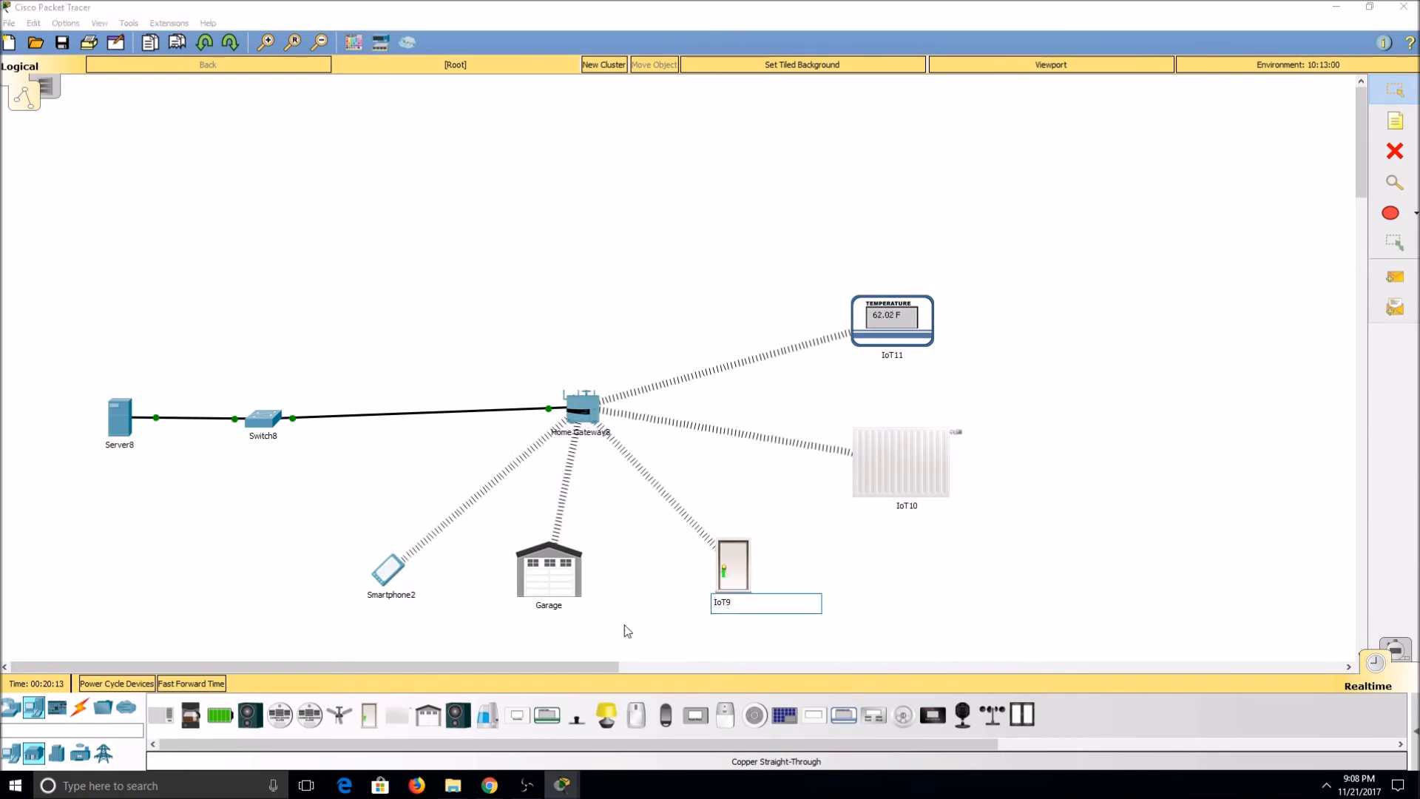
double_click(807, 602)
text(Front Door)
key(Return)
Step: Rename the furnace IoT10 as Furnace and the temperature monitor IoT11 as Temp Monitor
click(915, 507)
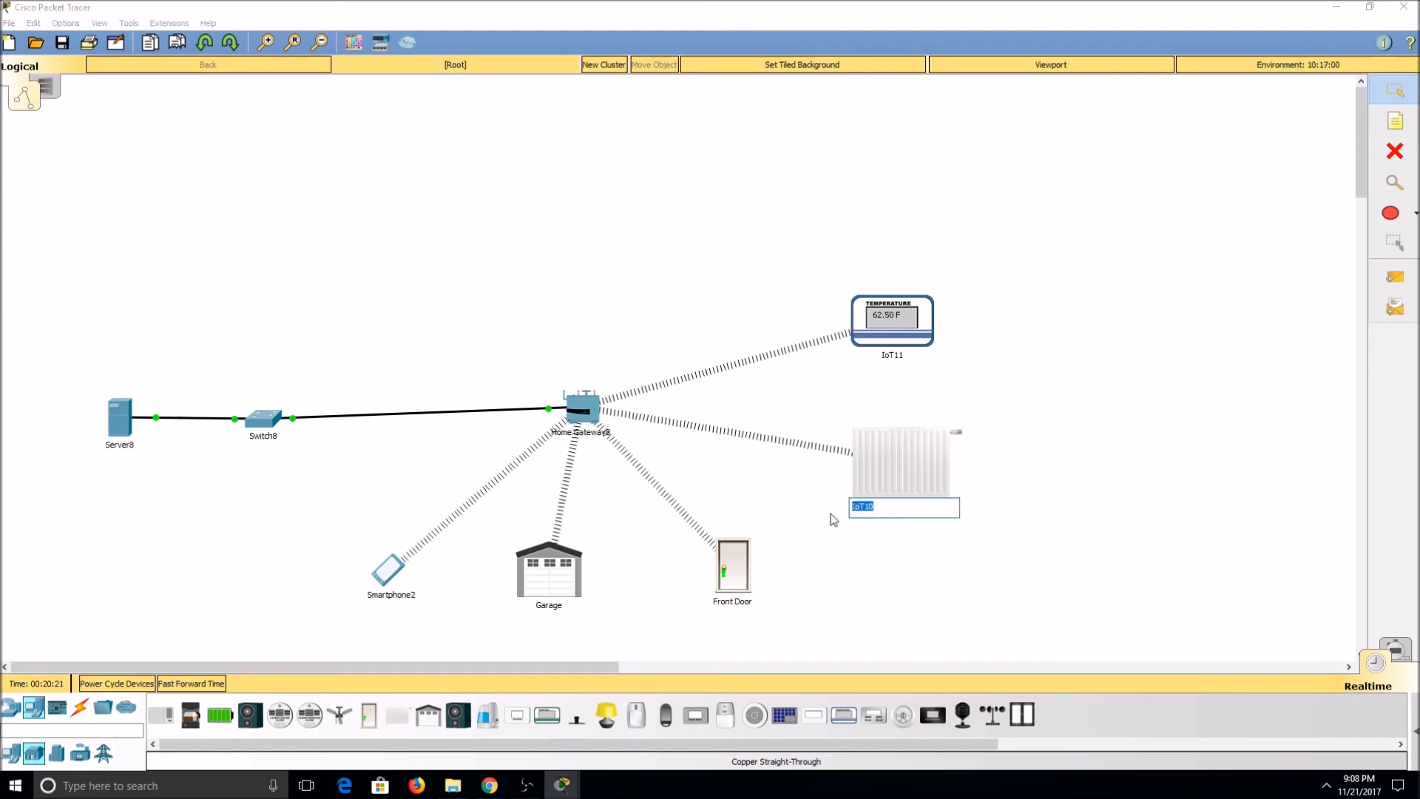
text(Furnace)
key(Return)
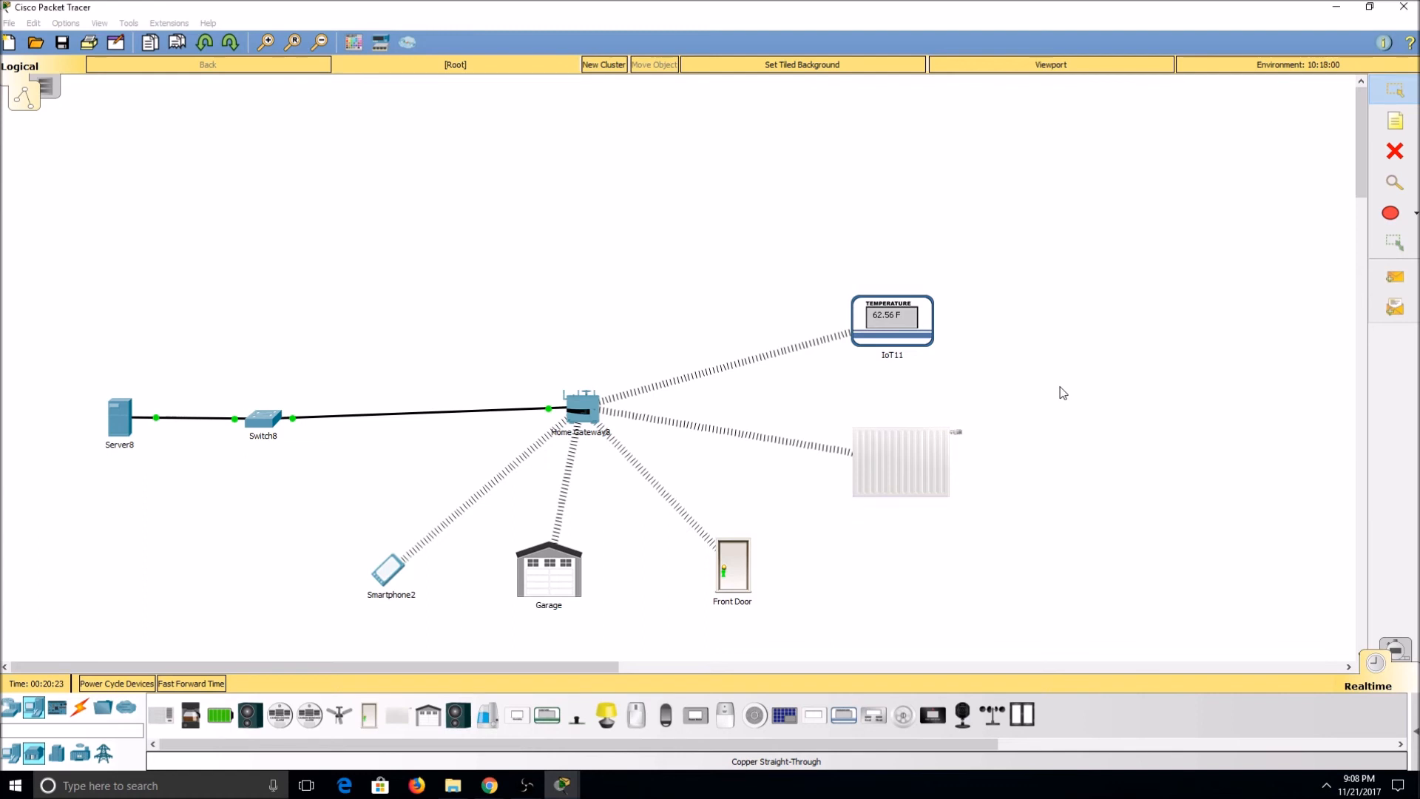
click(909, 354)
text(Temp Moni)
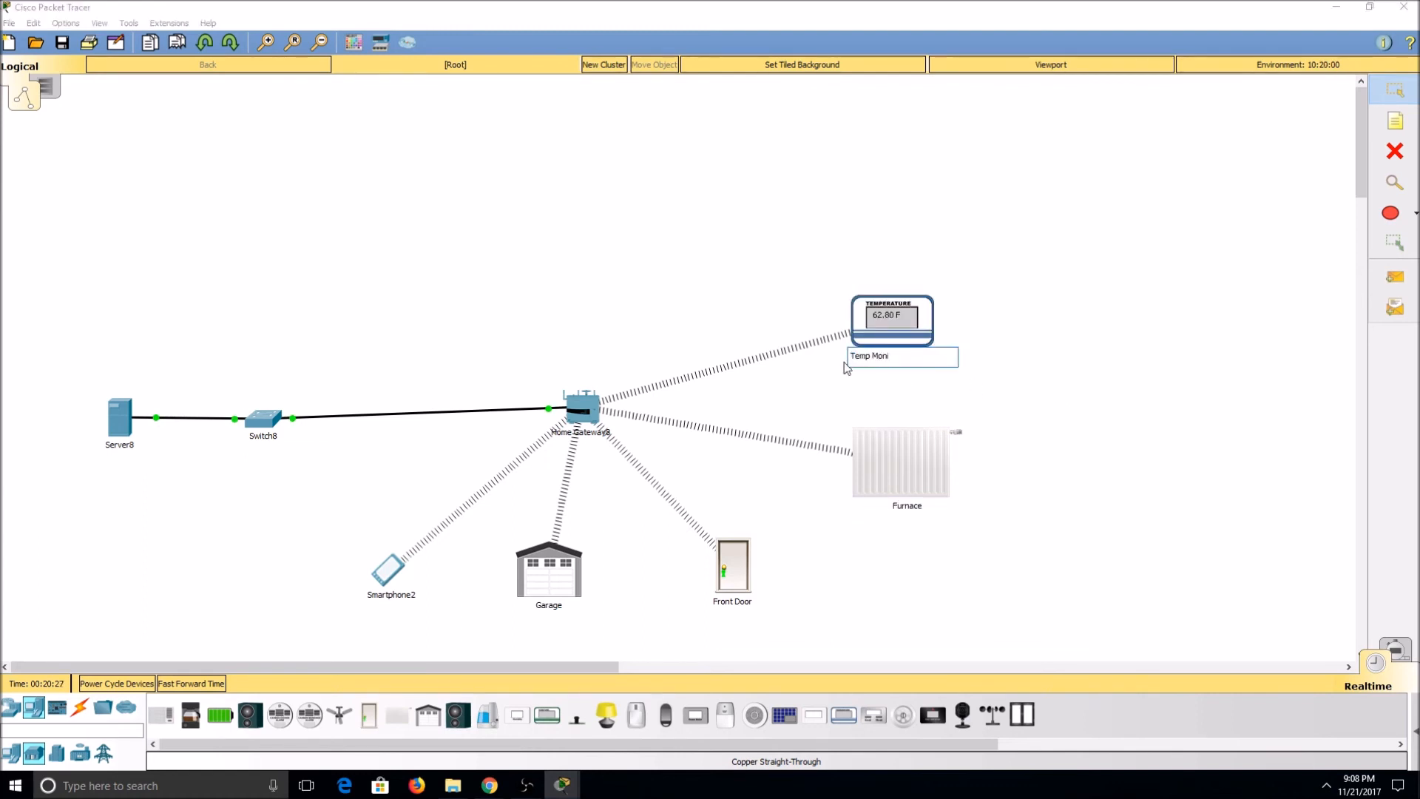
text(tor)
key(Return)
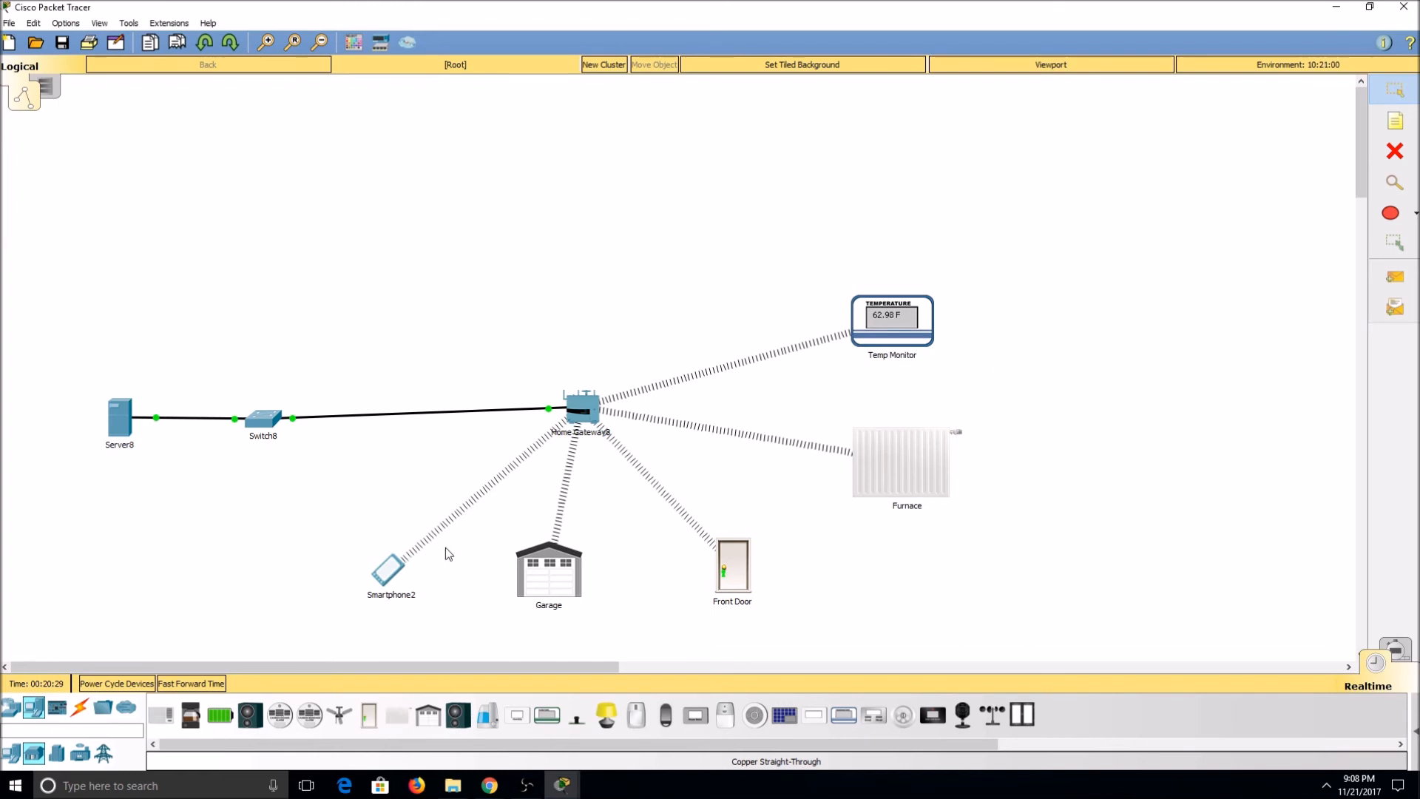
Step: Return to the smartphone's open rule form and name the new rule Heat
click(391, 571)
drag(1255, 130, 424, 98)
click(287, 231)
text(Heat)
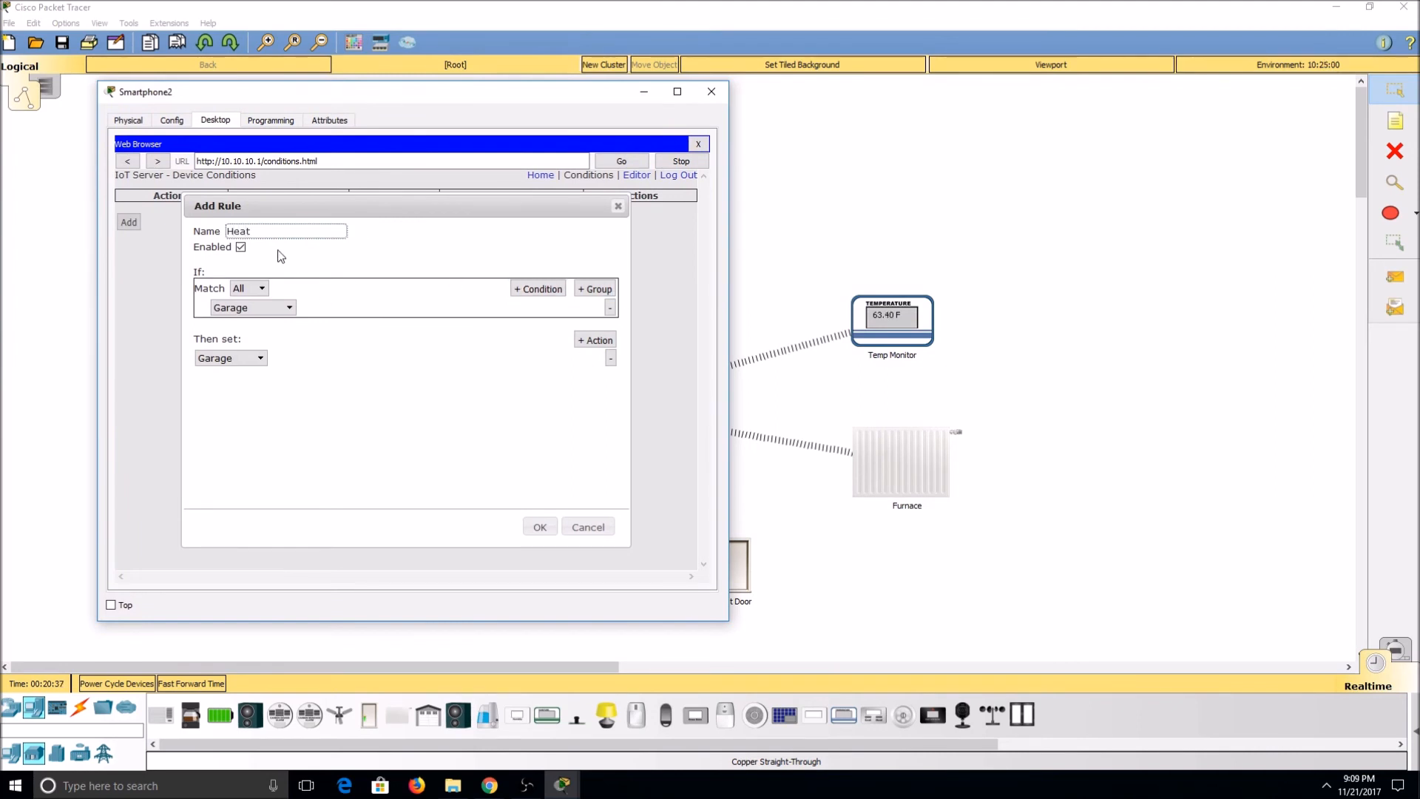
Step: Set the Heat rule's condition to Temp Monitor Temperature < 71 °F
click(269, 310)
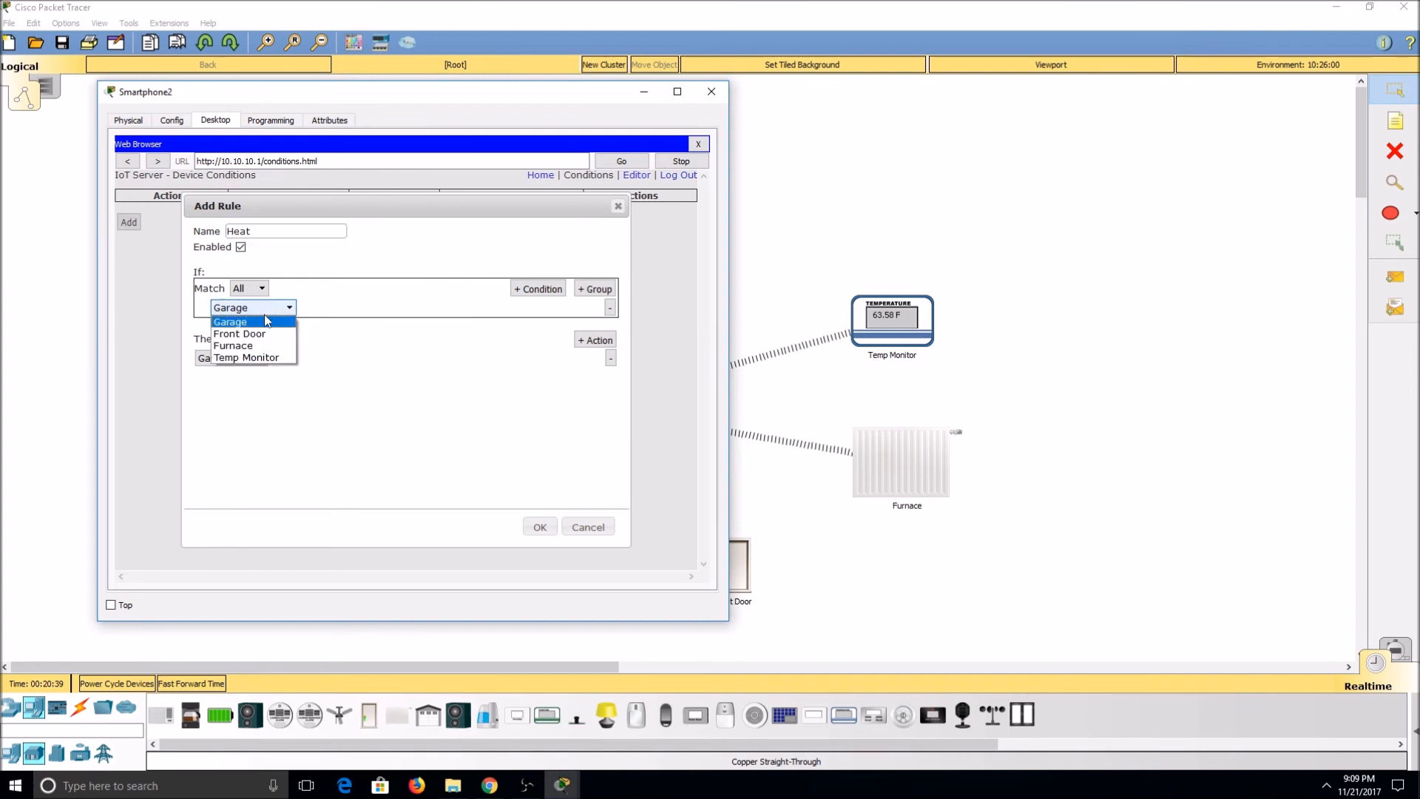
click(268, 360)
click(363, 309)
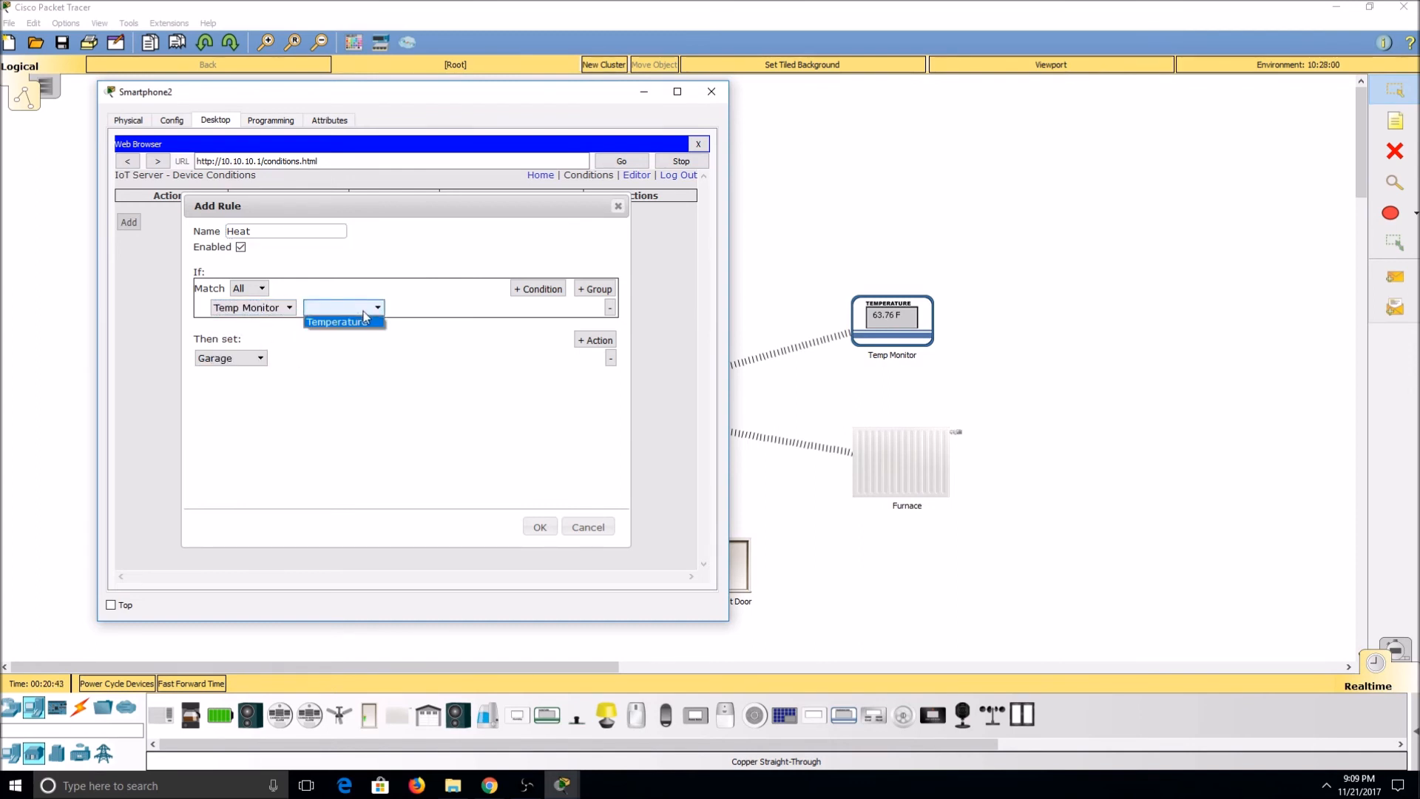
click(368, 323)
click(450, 314)
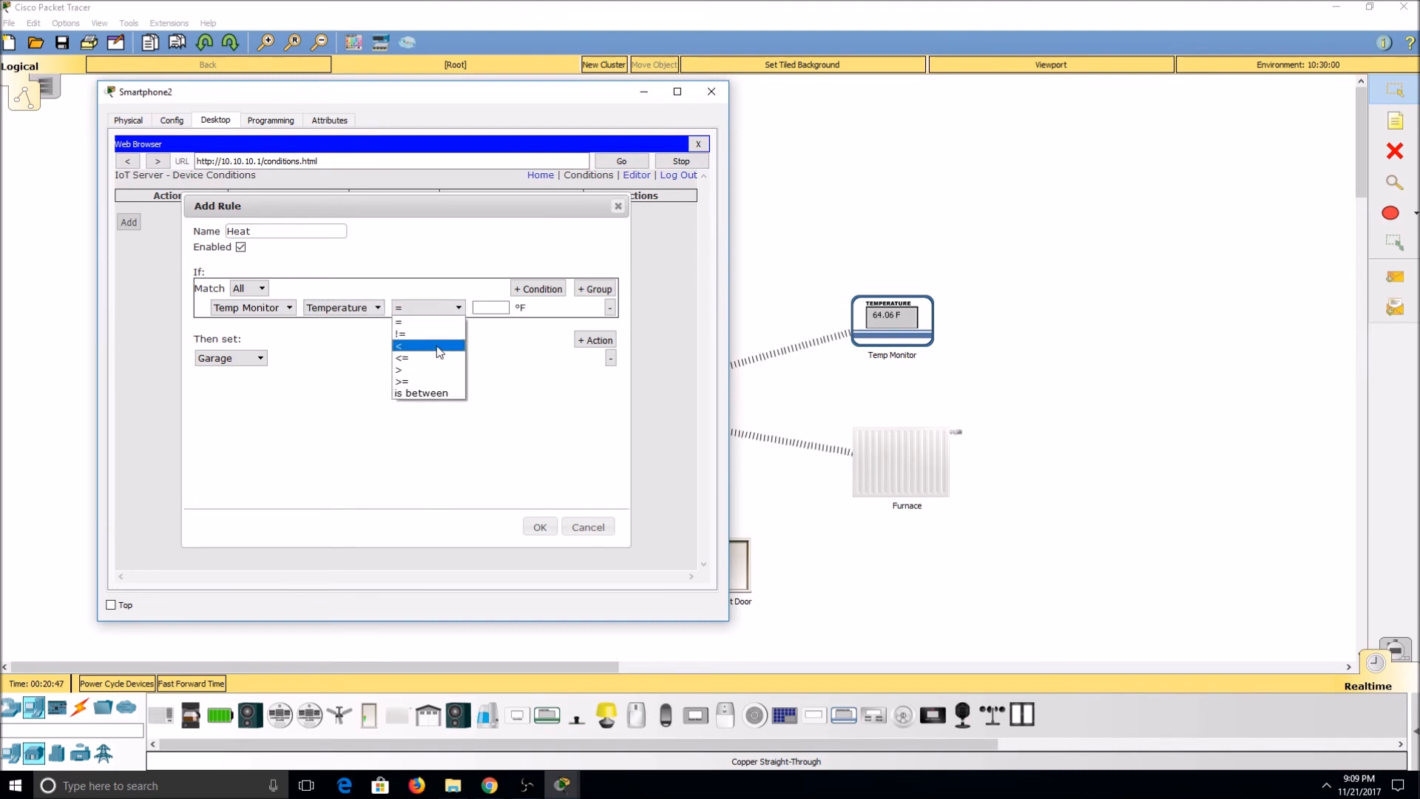
click(427, 346)
click(488, 307)
text(71)
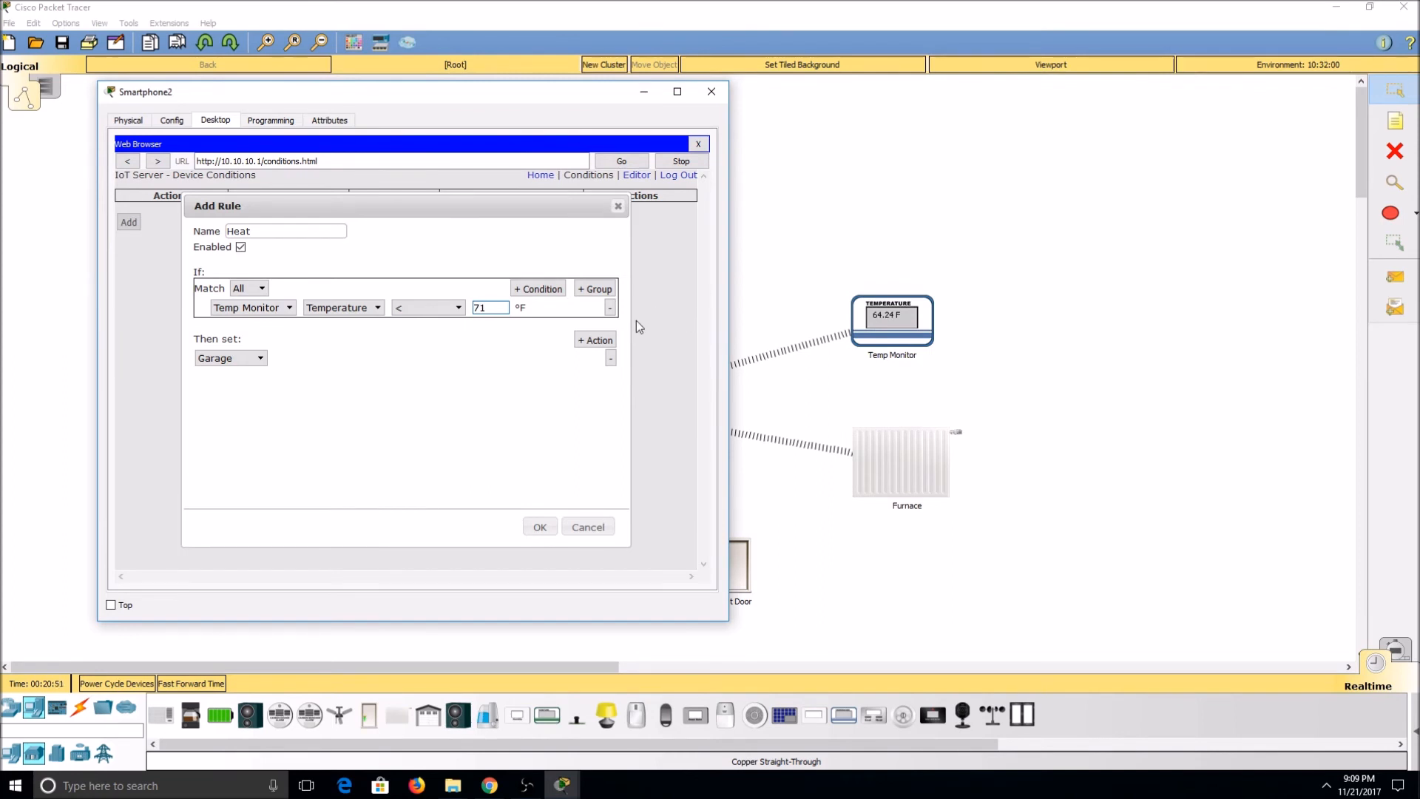
Step: Set the Heat rule's action to Furnace On to true, and save the rule
click(249, 359)
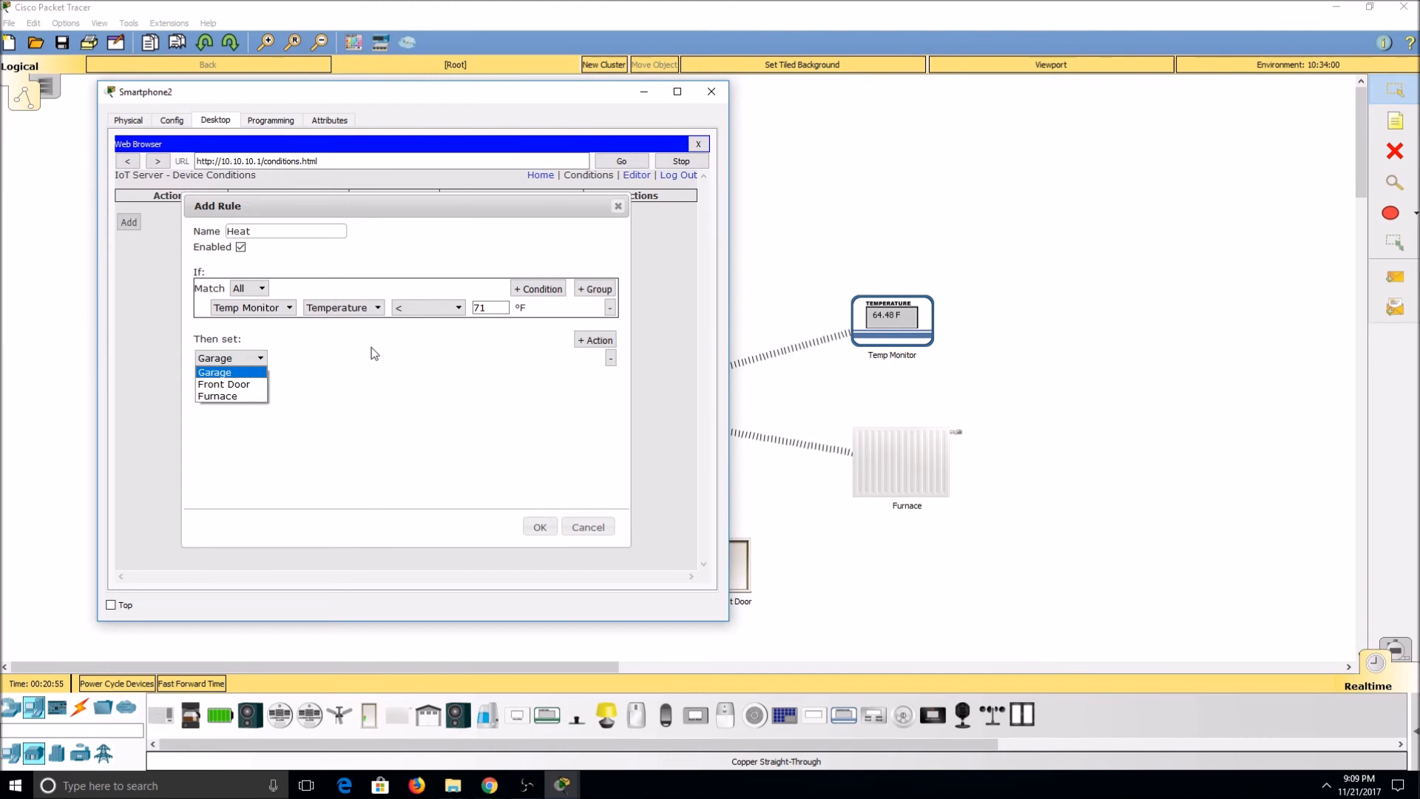
click(232, 397)
click(296, 358)
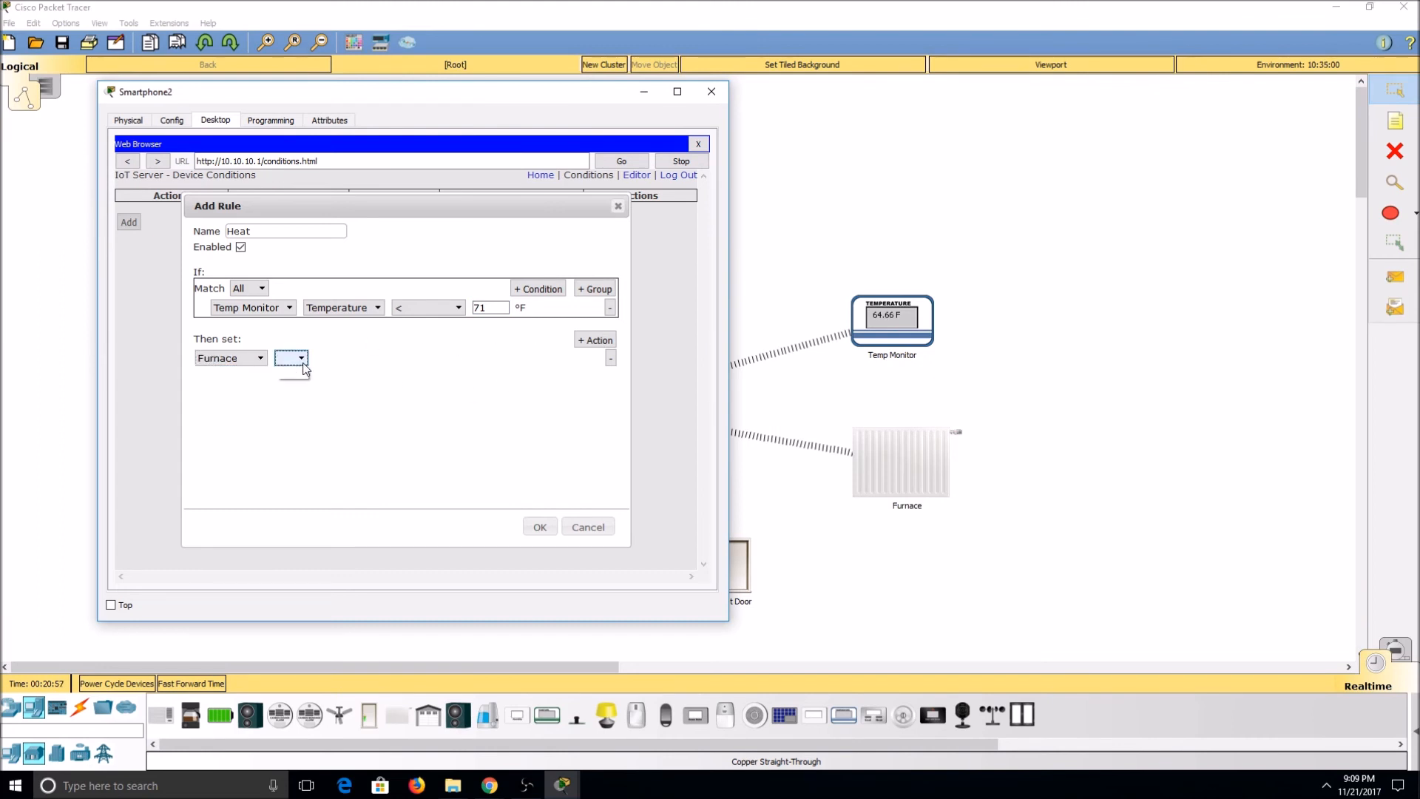
click(299, 374)
click(358, 358)
click(354, 373)
click(542, 528)
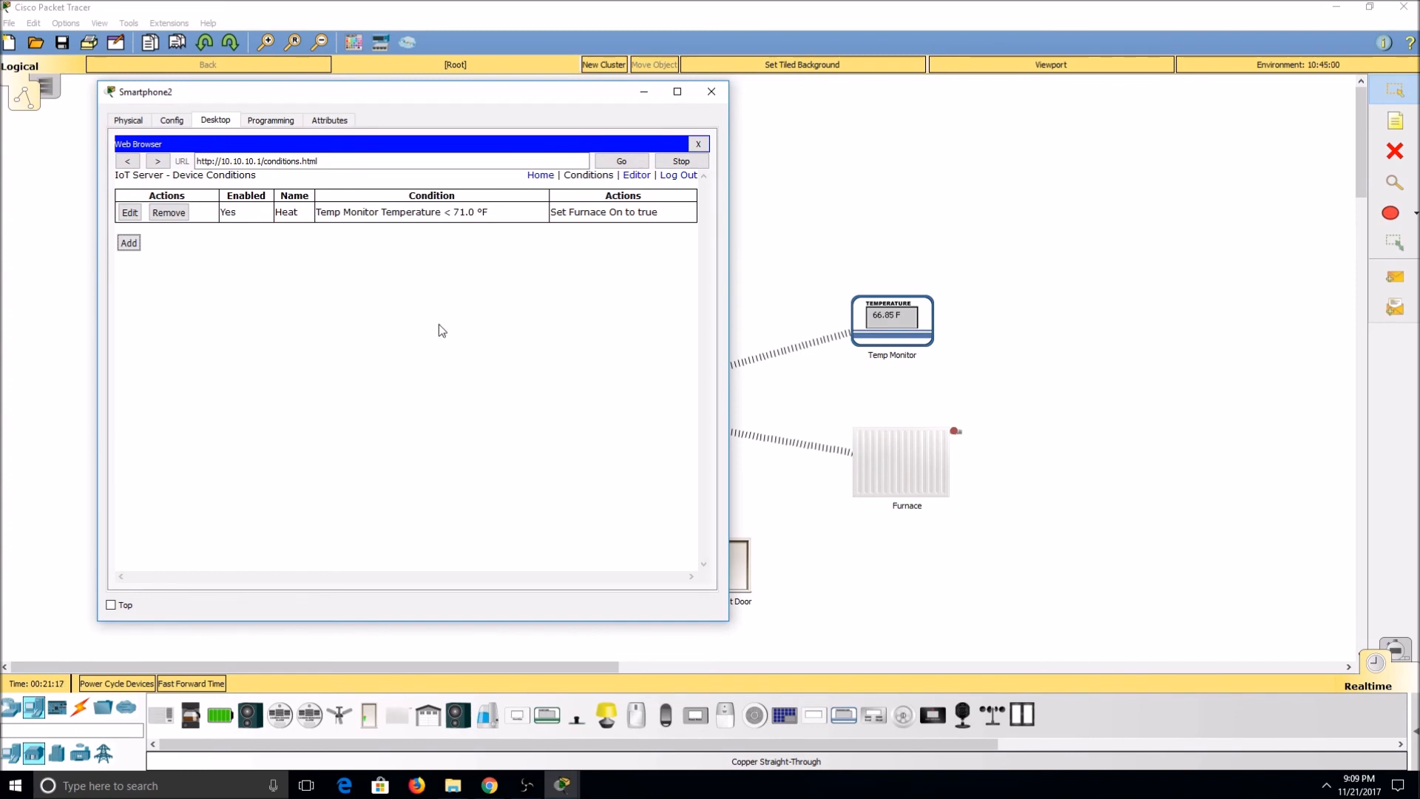
Step: Add a second rule named Heat Off with the condition Temp Monitor Temperature >= 71 °F
click(128, 242)
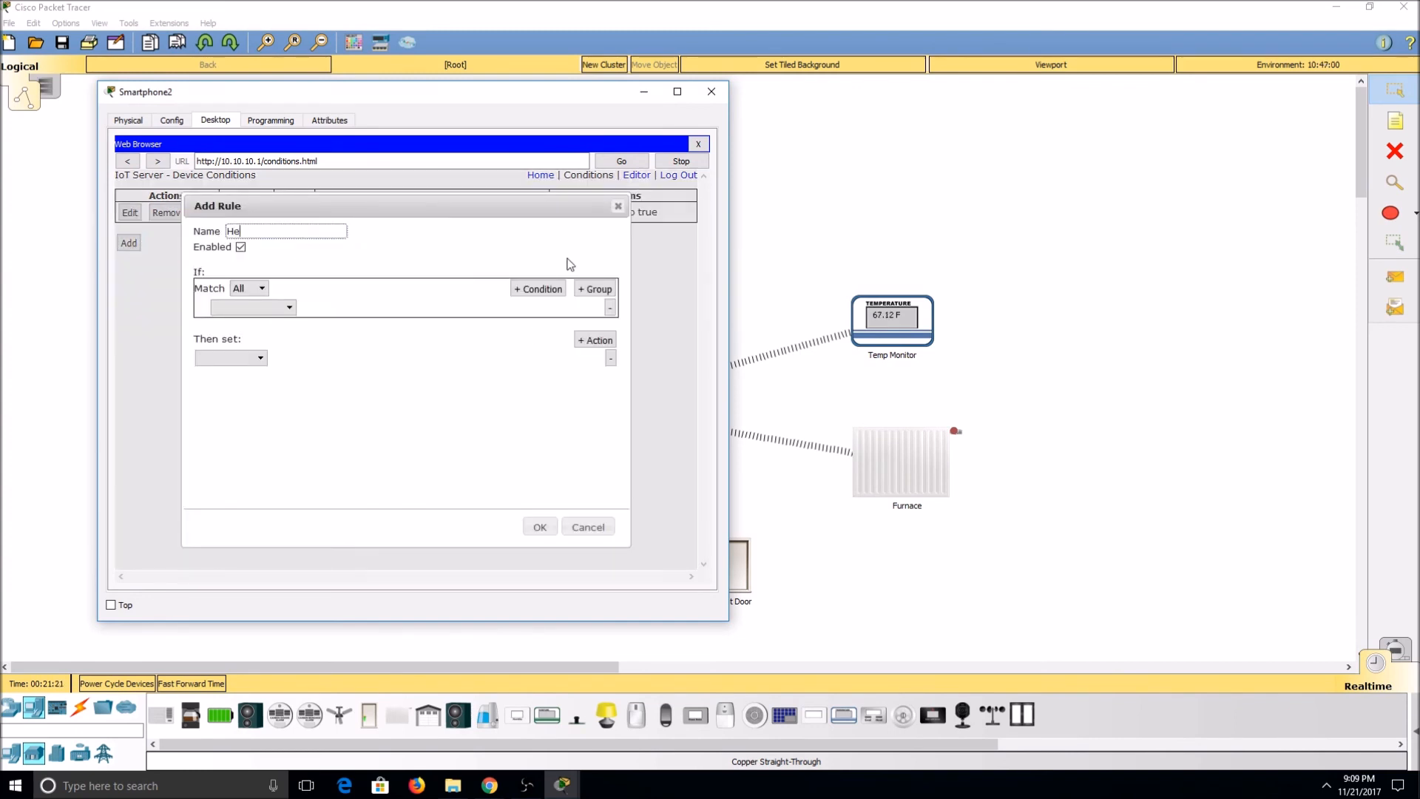
text(Heat Off)
click(288, 307)
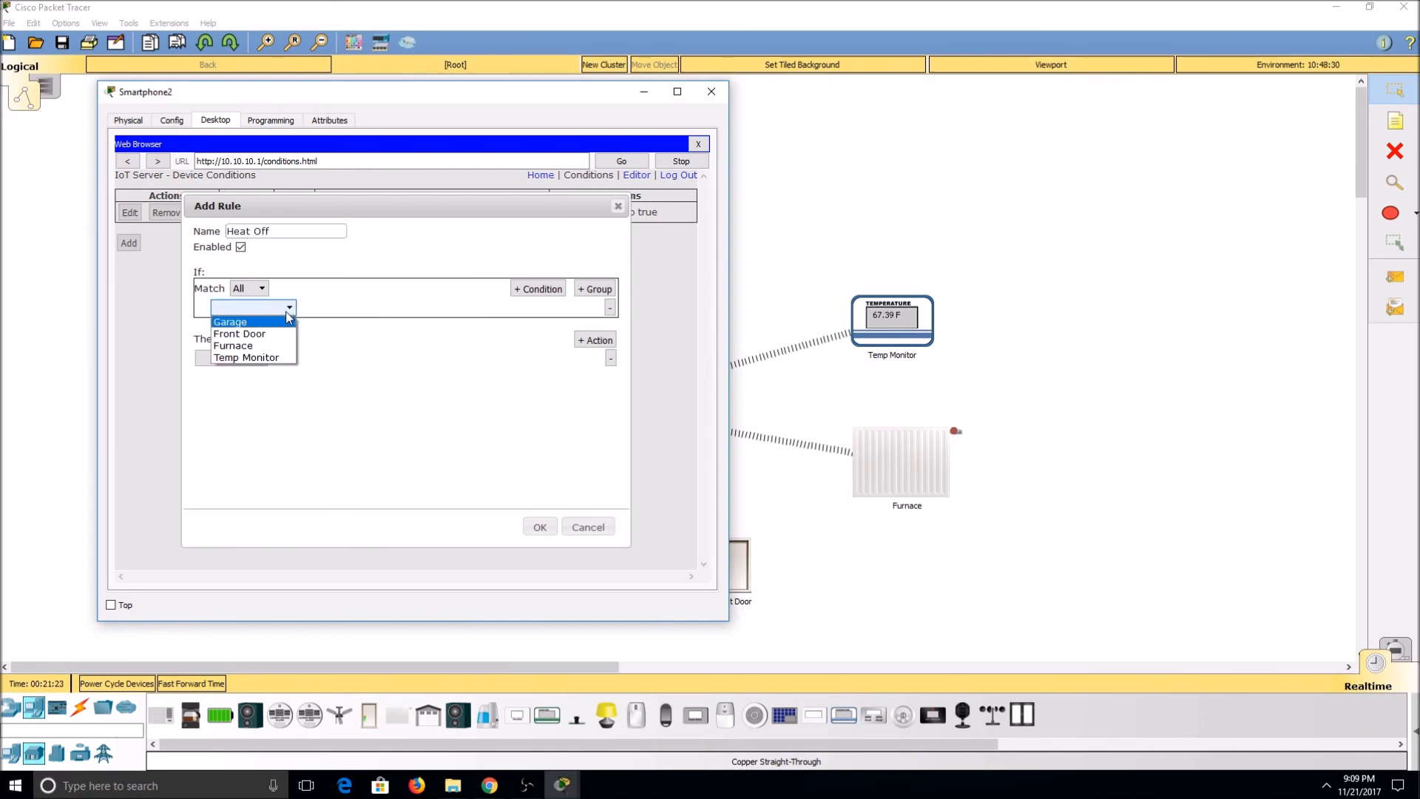
click(267, 357)
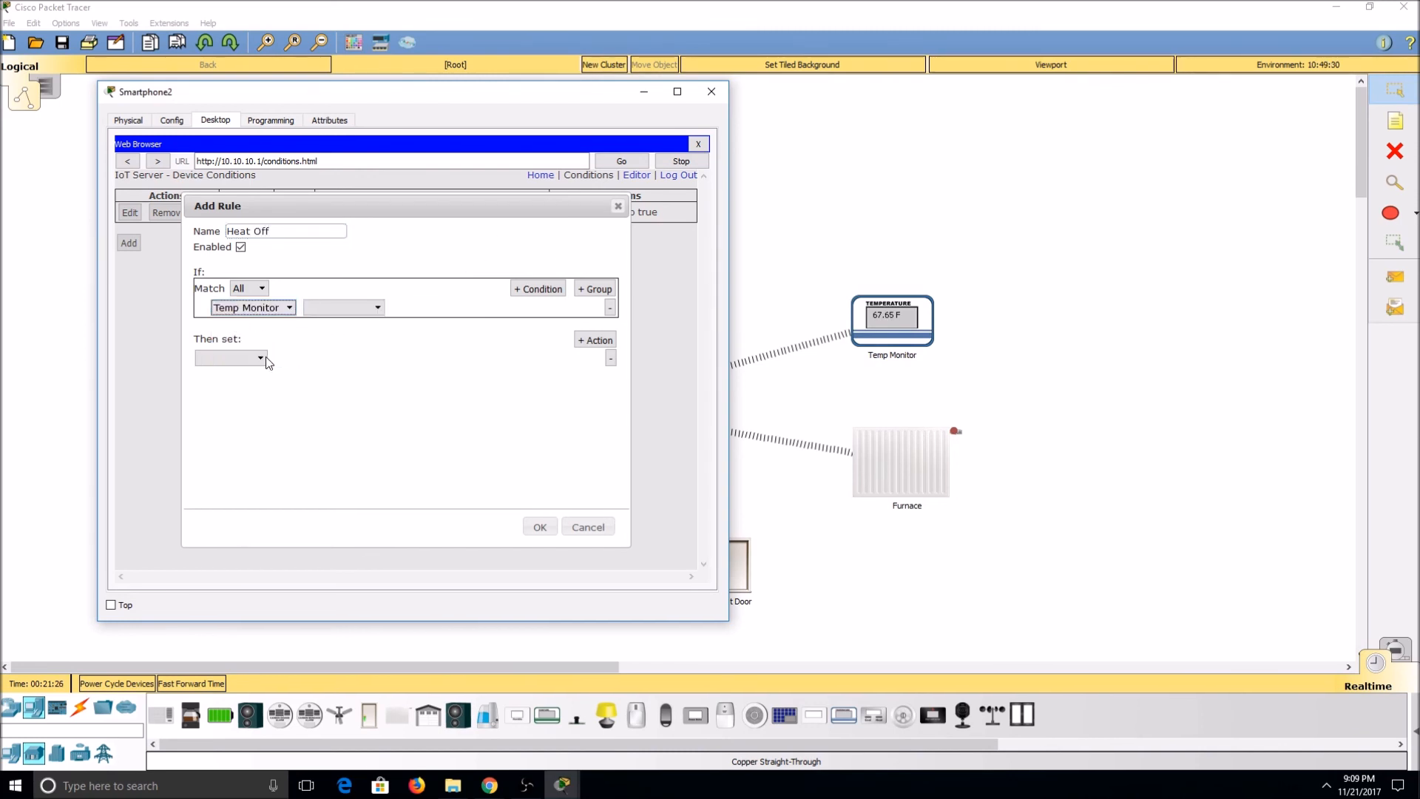
click(368, 311)
click(364, 324)
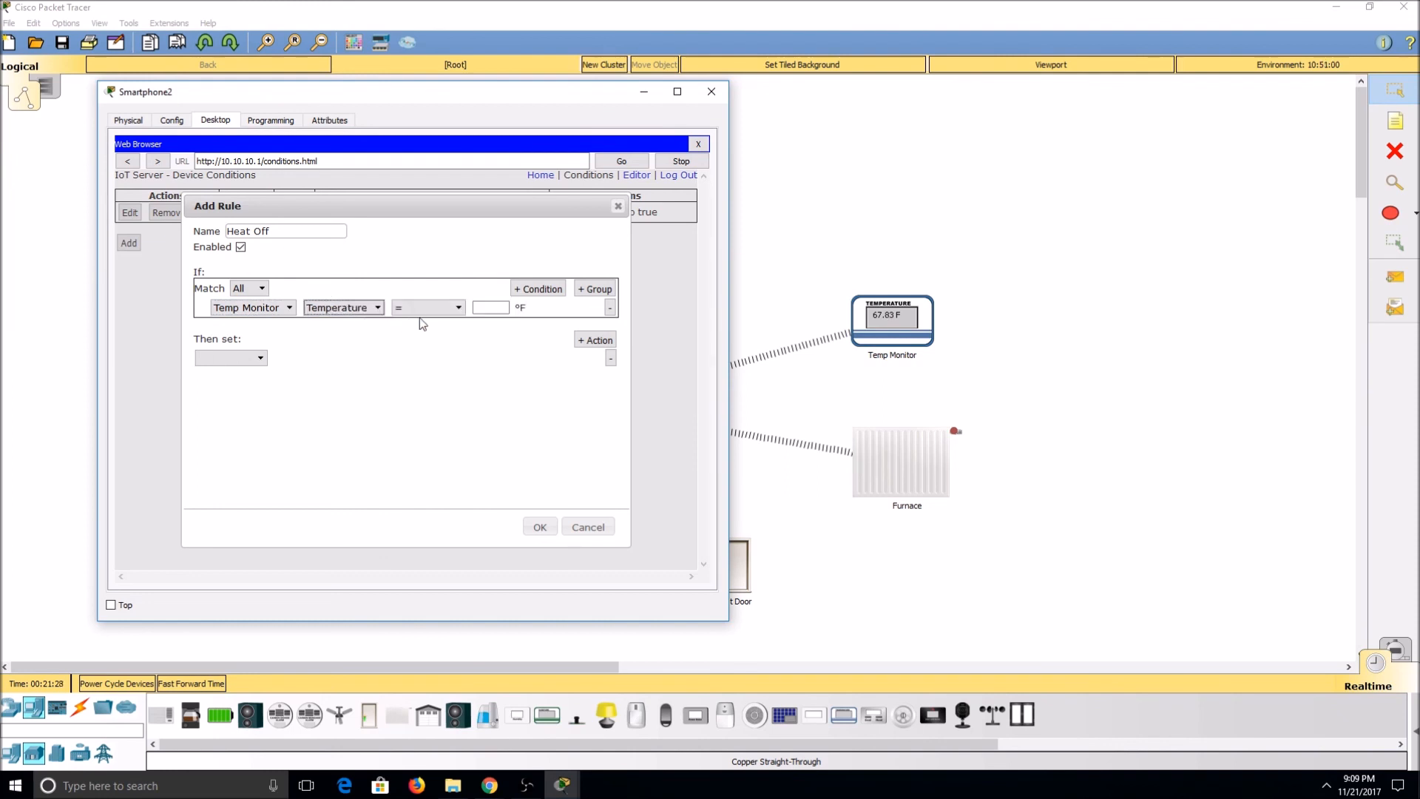
click(452, 311)
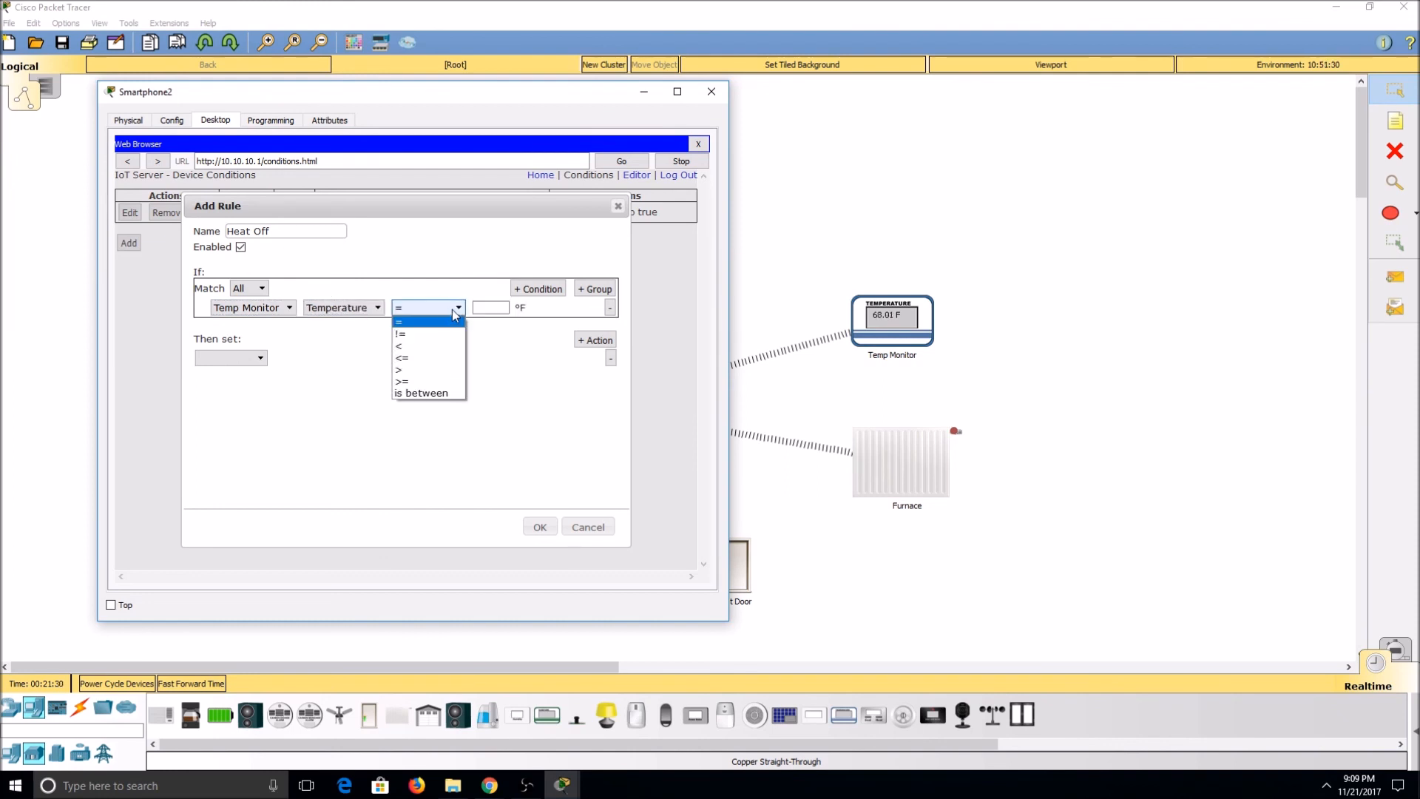
click(437, 388)
click(490, 308)
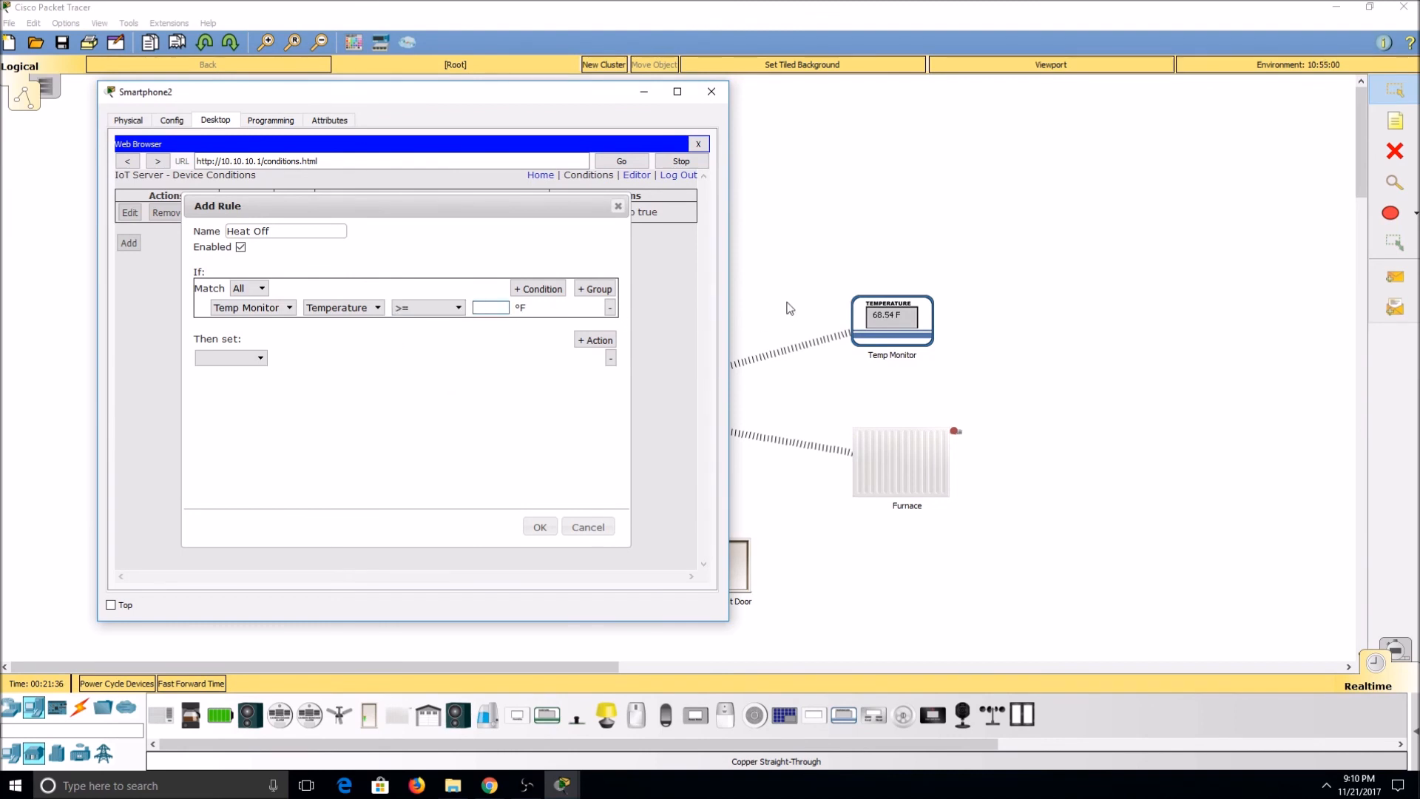
text(71)
Step: Set the Heat Off rule's action to Furnace On to false, save the rule, and uncover the furnace side of the diagram
click(323, 372)
click(230, 358)
click(241, 400)
click(291, 358)
click(293, 371)
click(351, 358)
click(358, 385)
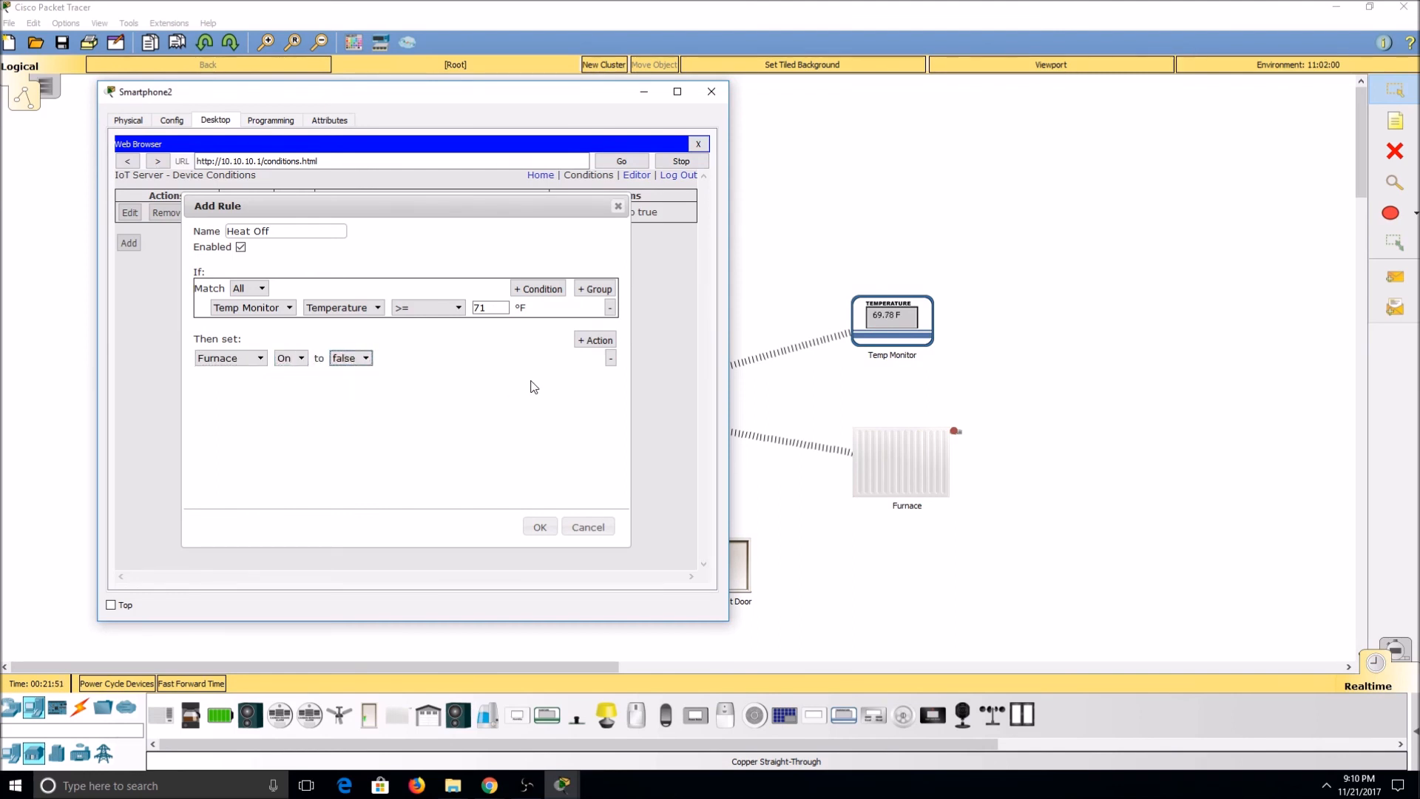
drag(528, 208, 464, 218)
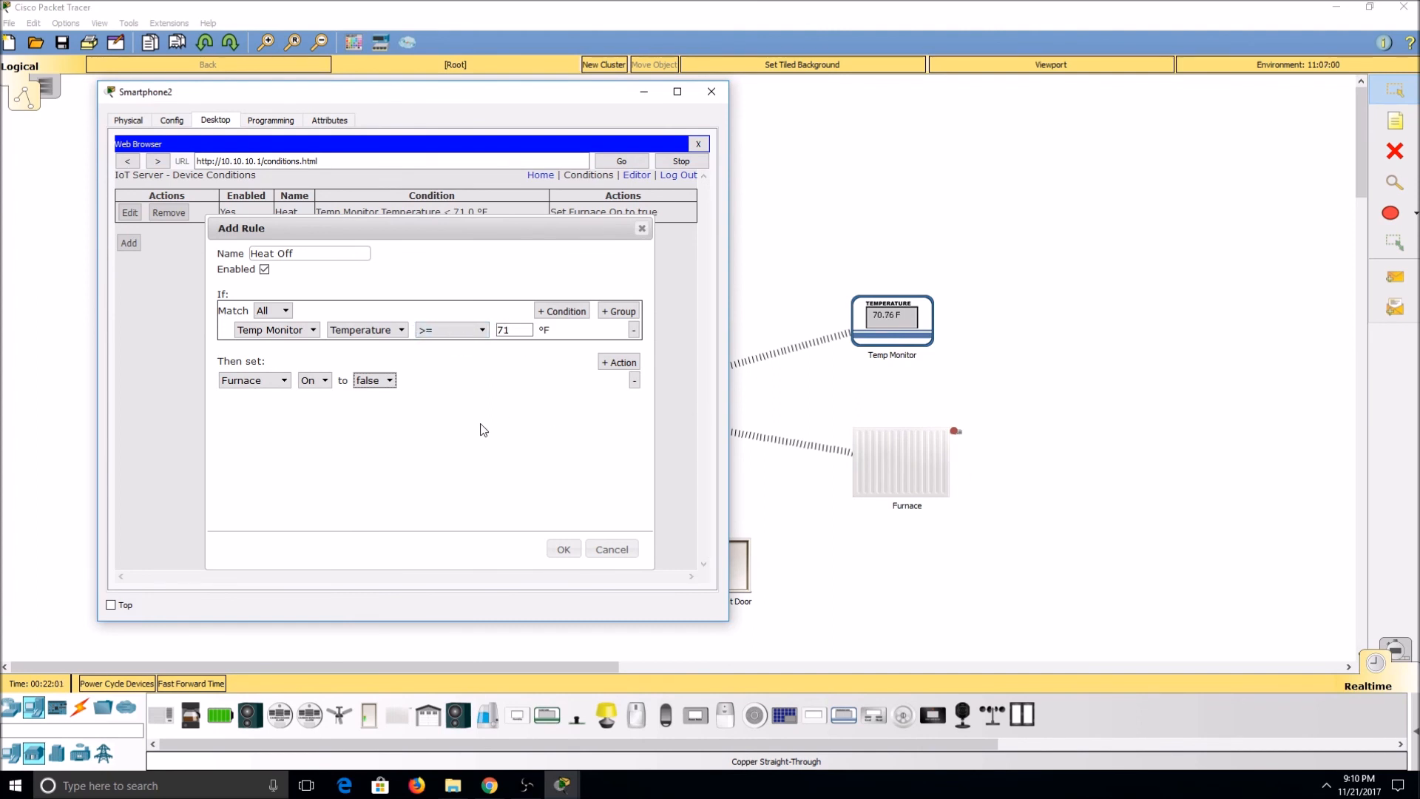
click(564, 551)
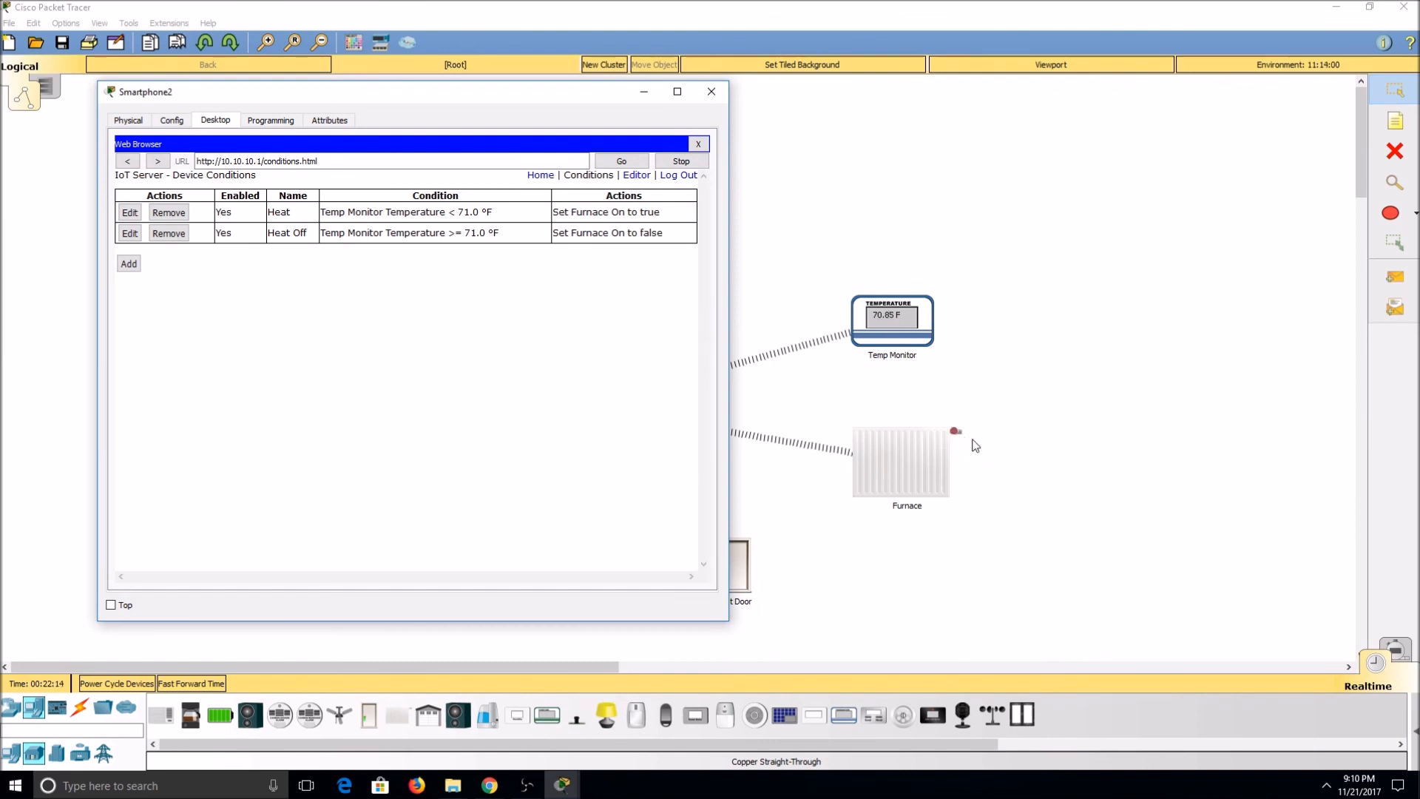
drag(551, 92, 1127, 175)
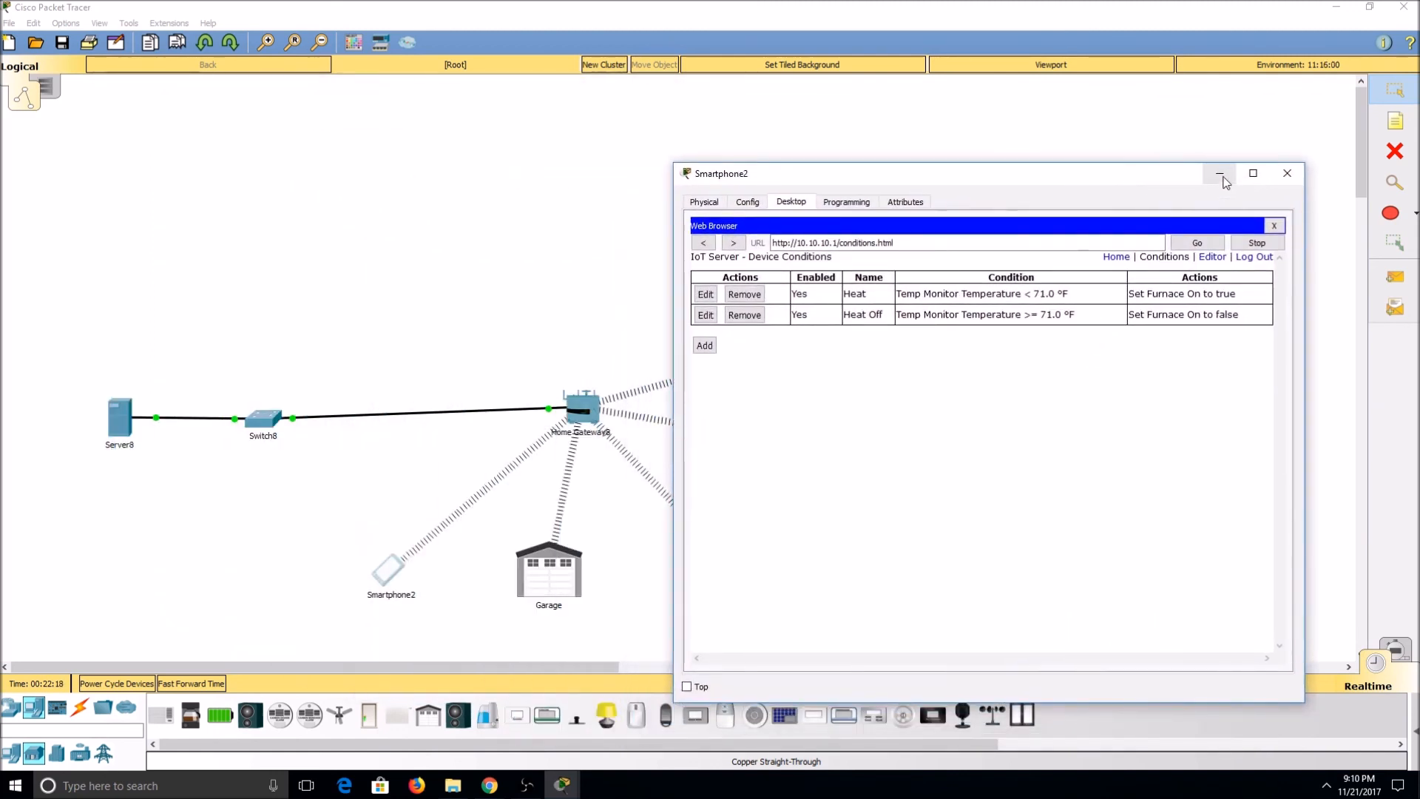